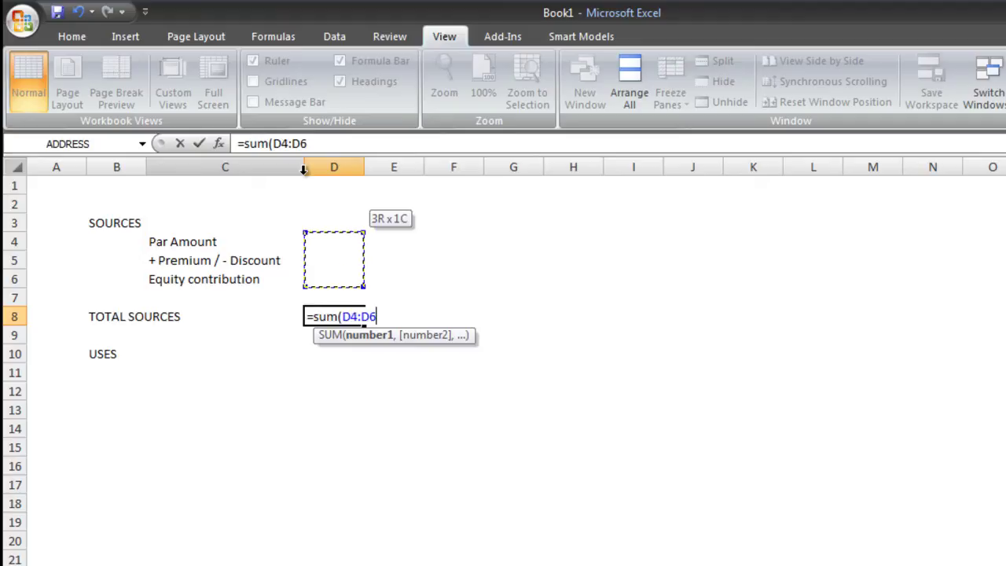
Complete the TOTAL SOURCES formula in D8 as the sum of D4:D6.
{"action": "key", "text": "Return"}
{"action": "key", "text": "Up"}
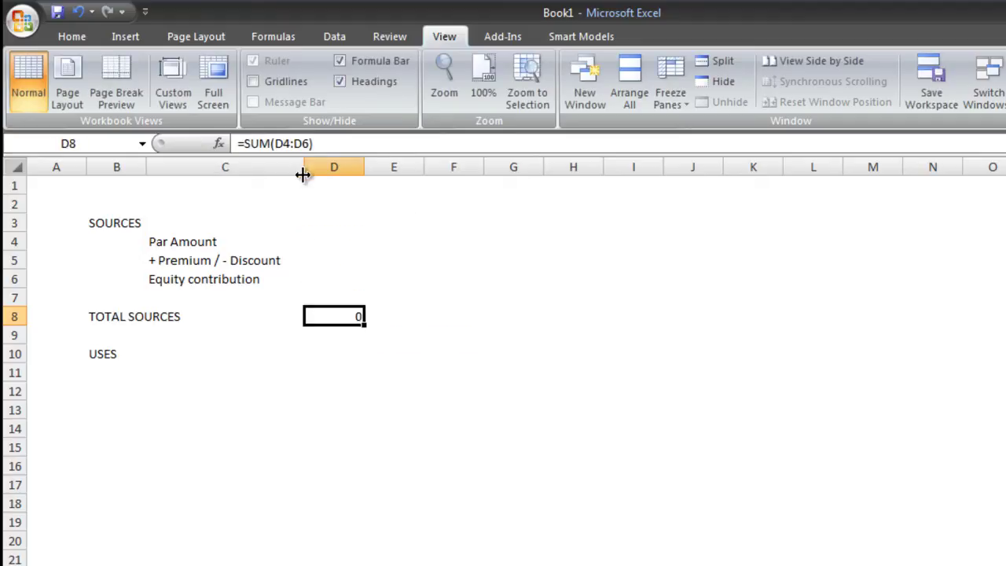
Under USES, enter the labels "Project deposit" in C11 and "Contingency/Rounding" in C12.
{"action": "key", "text": "Left"}
{"action": "key", "text": "Left"}
{"action": "key", "text": "Down"}
{"action": "key", "text": "Down"}
{"action": "key", "text": "Down"}
{"action": "key", "text": "Right"}
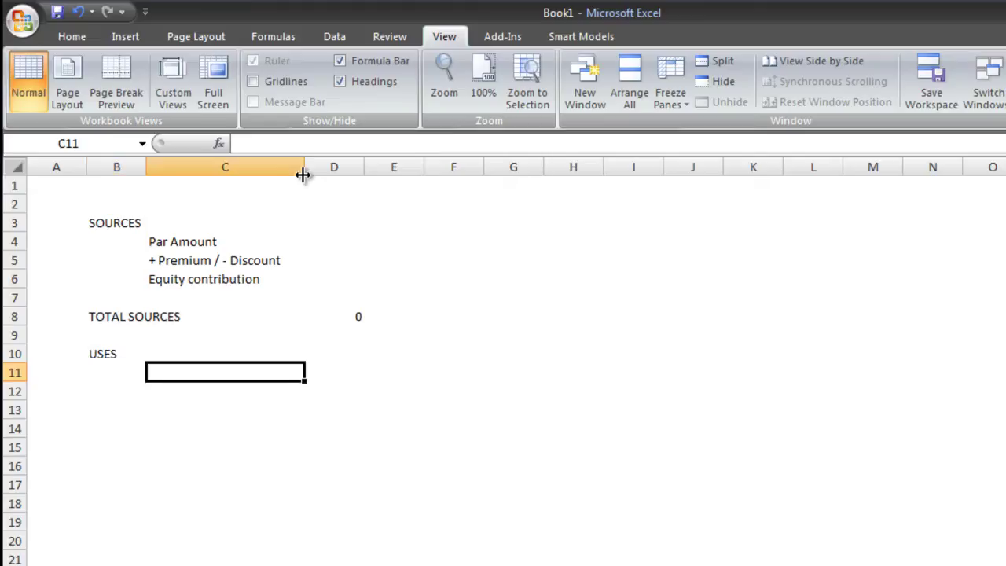
{"action": "type", "text": "Projec"}
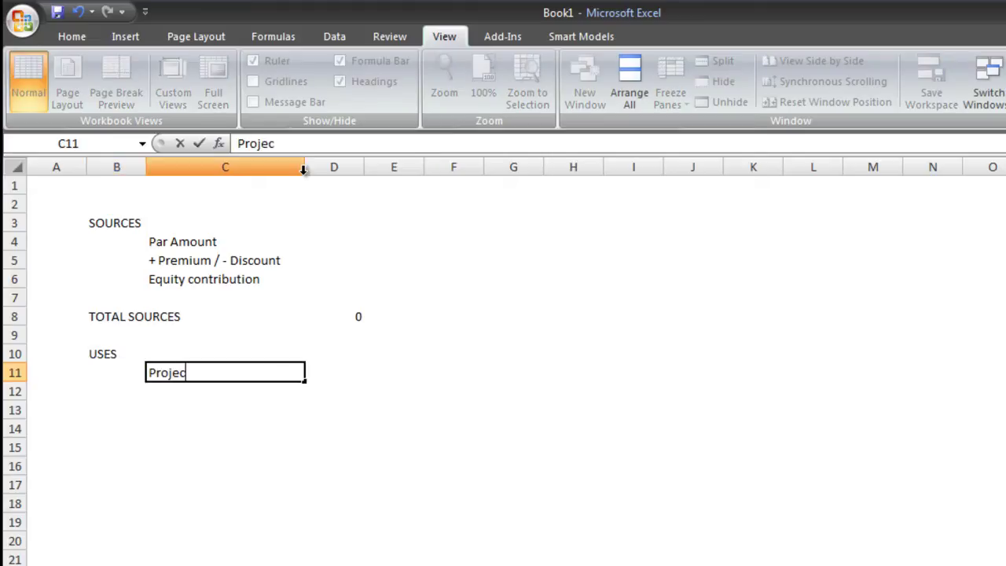
{"action": "type", "text": "t deposit"}
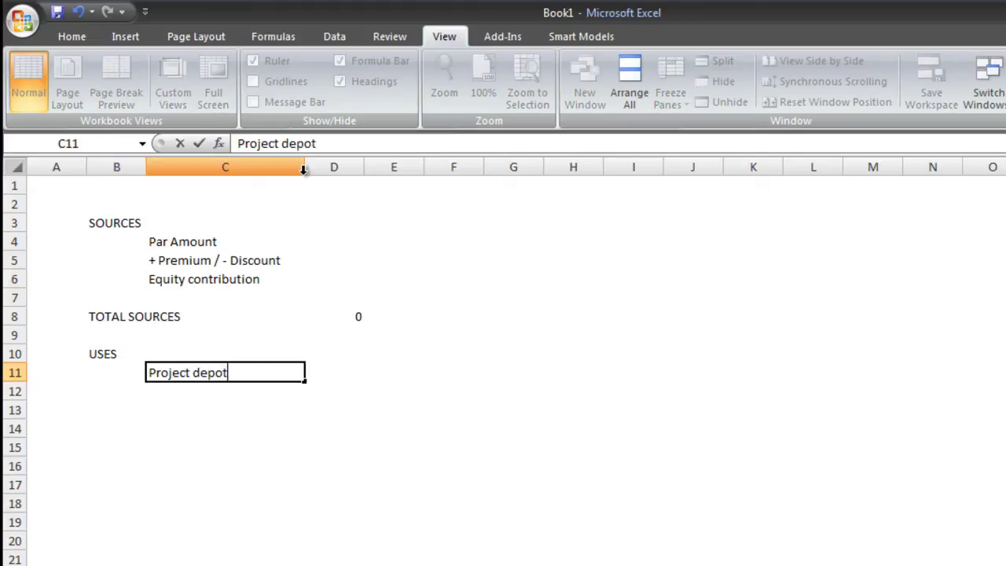
{"action": "key", "text": "Return"}
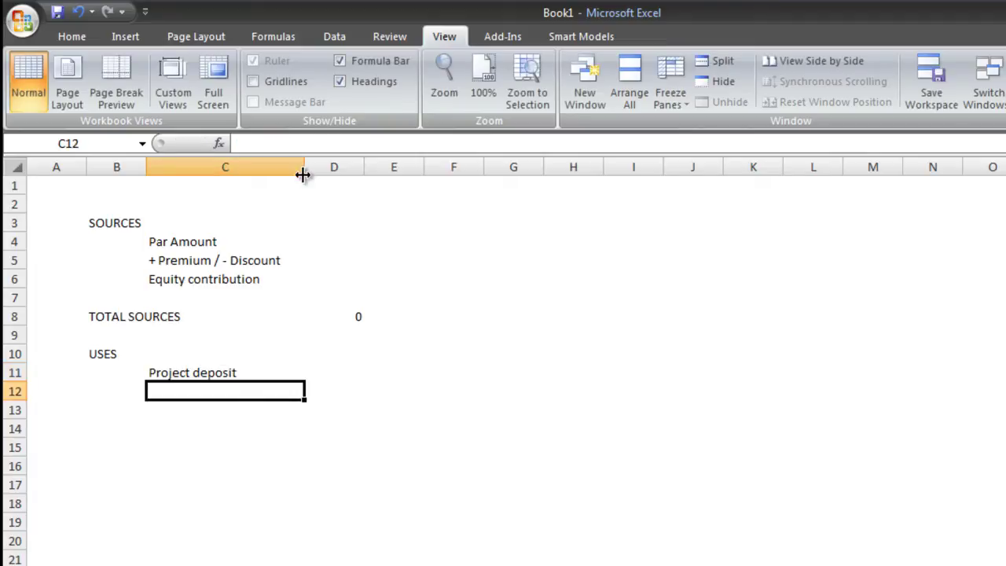
{"action": "type", "text": "Contingency/Rounding"}
{"action": "key", "text": "Return"}
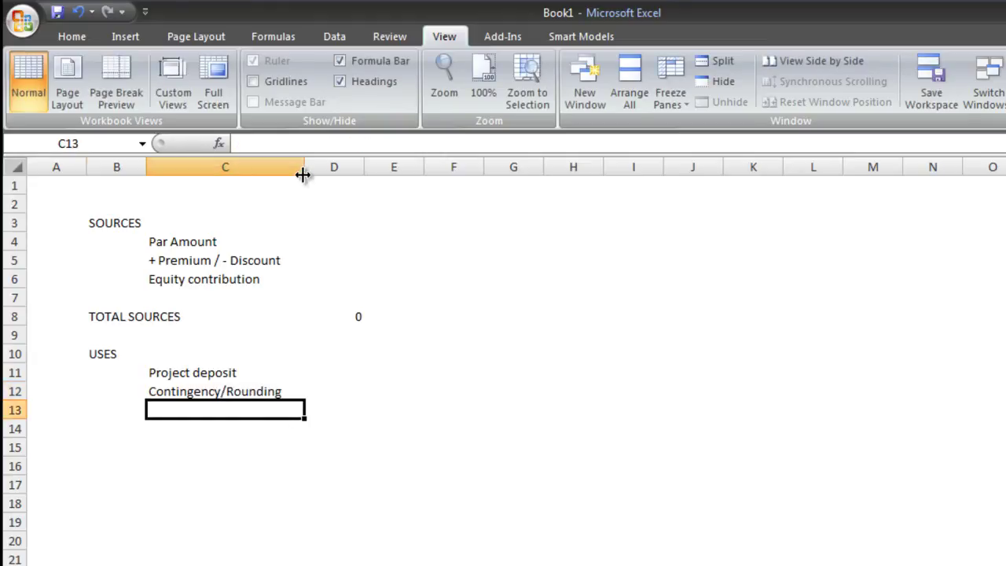
Label B14 "TOTAL USES" and sum D11:D12 in D14.
{"action": "key", "text": "Left"}
{"action": "key", "text": "Down"}
{"action": "type", "text": "TOTAL USES"}
{"action": "key", "text": "Right"}
{"action": "key", "text": "Right"}
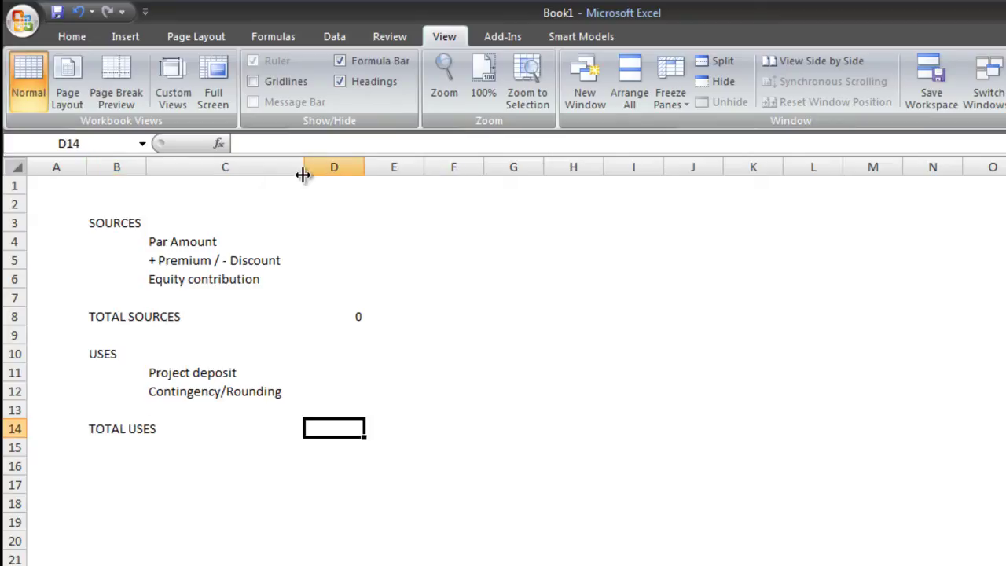
{"action": "type", "text": "=sum("}
{"action": "key", "text": "Up"}
{"action": "key", "text": "Up"}
{"action": "key", "text": "Up"}
{"action": "key", "text": "shift+Down"}
{"action": "key", "text": "Return"}
{"action": "key", "text": "Up"}
Insert a row above Contingency/Rounding and label its C12 cell "Cost of Issuance (1%)".
{"action": "key", "text": "Up"}
{"action": "key", "text": "Up"}
{"action": "key", "text": "Up"}
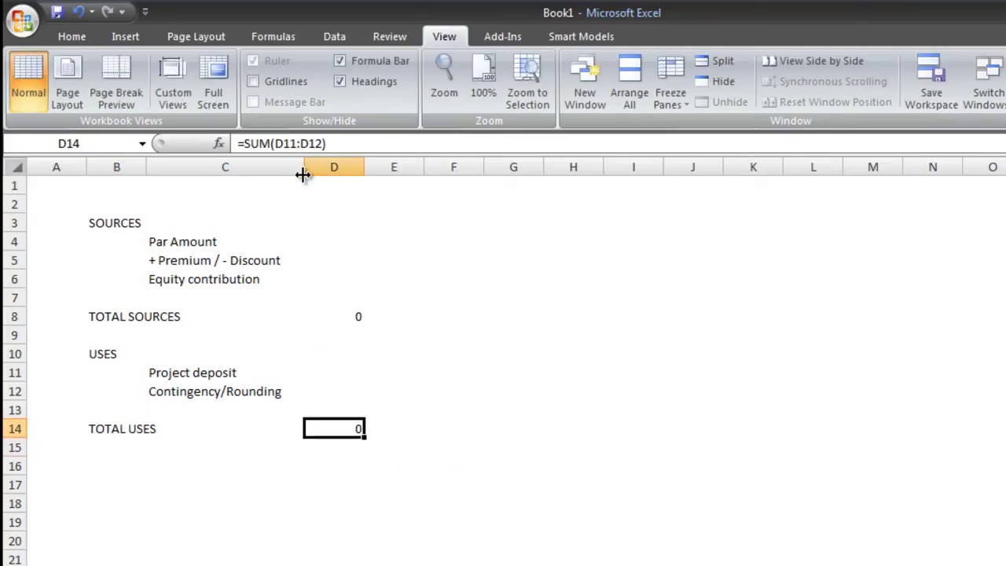
{"action": "key", "text": "Left"}
{"action": "key", "text": "Down"}
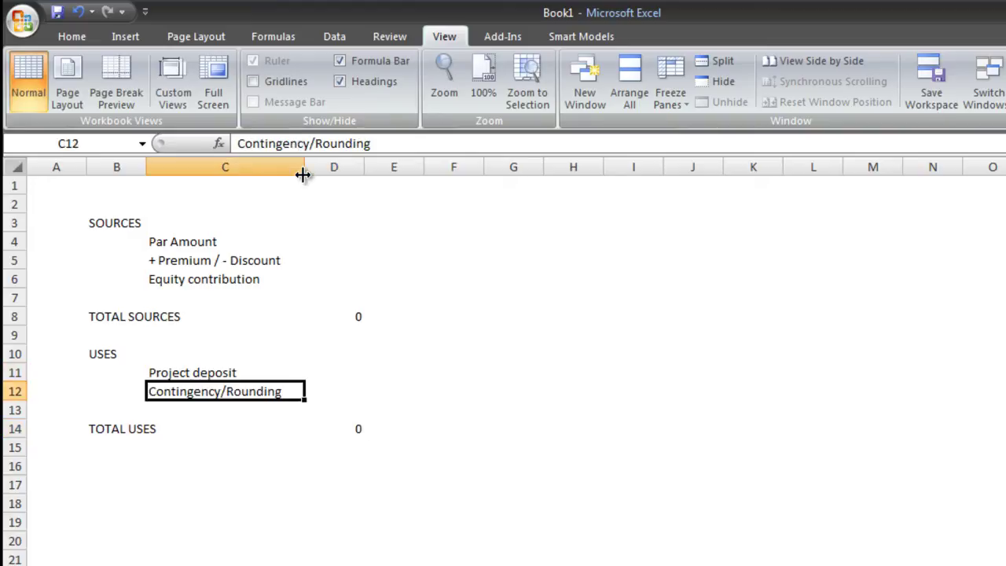
{"action": "key", "text": "alt+i"}
{"action": "type", "text": "r"}
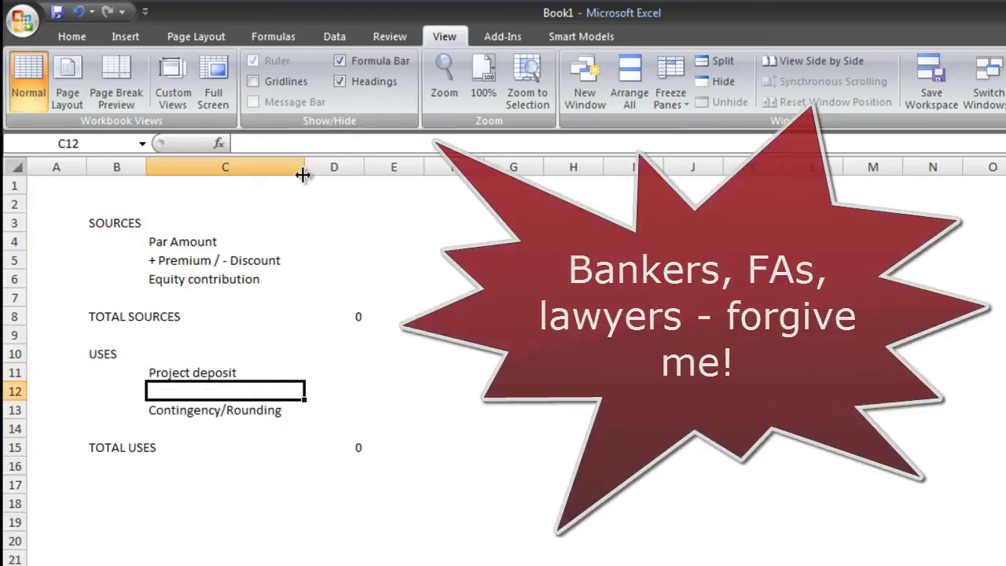
{"action": "type", "text": "Cost of Is"}
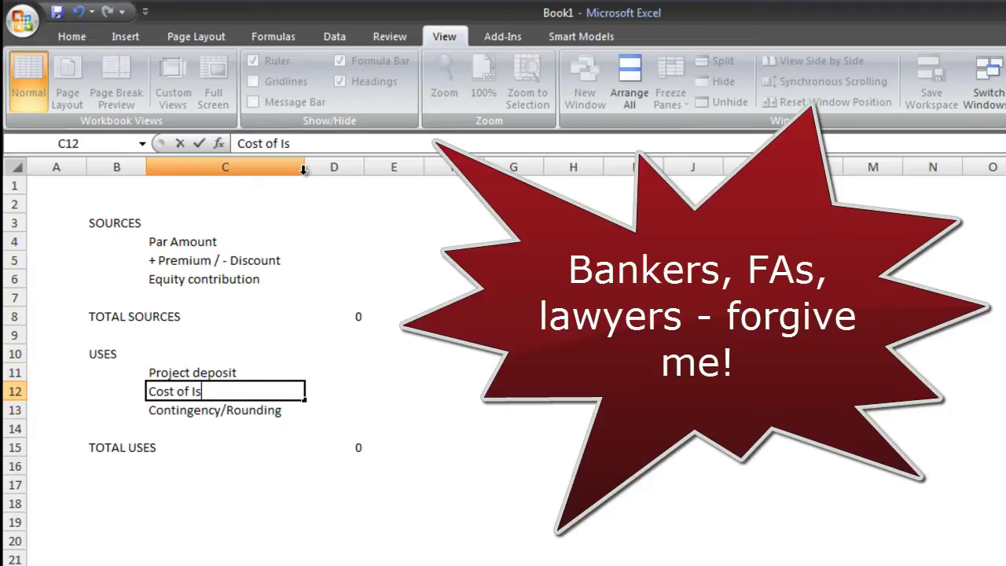
{"action": "type", "text": "suance (1%)"}
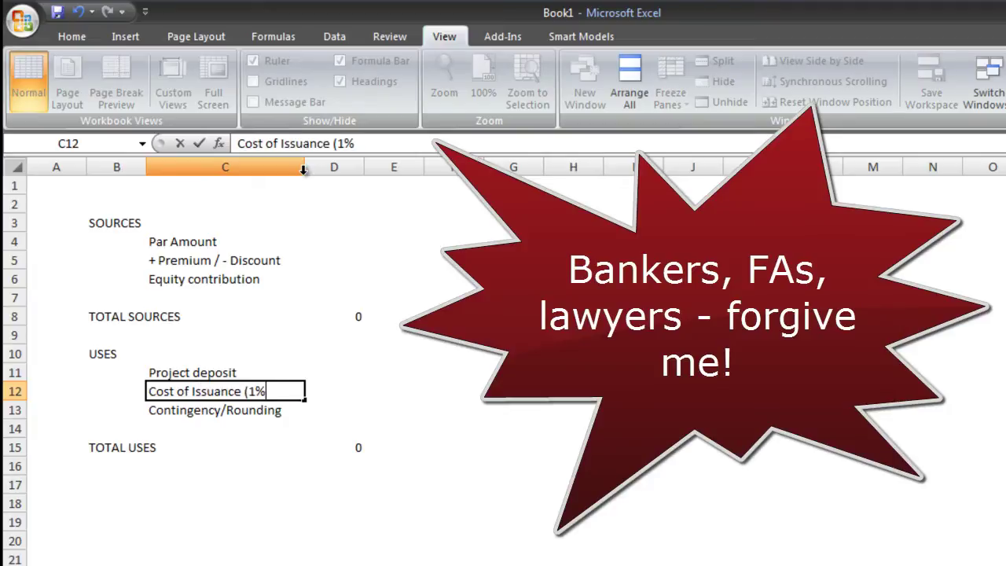
{"action": "key", "text": "Return"}
{"action": "key", "text": "Up"}
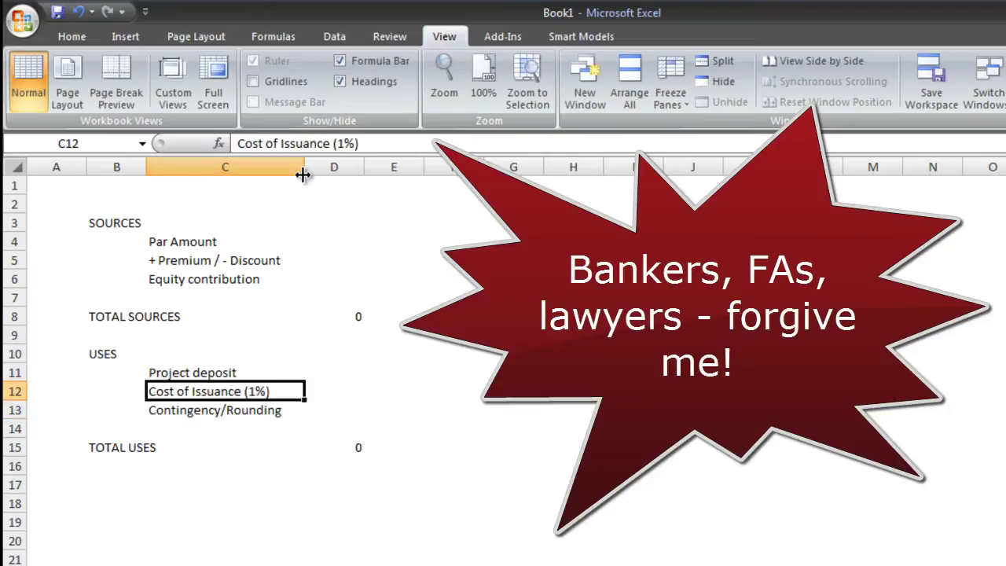
Replace the TOTAL USES formula in D15 with a sum of D11:D13.
{"action": "key", "text": "Right"}
{"action": "key", "text": "Down"}
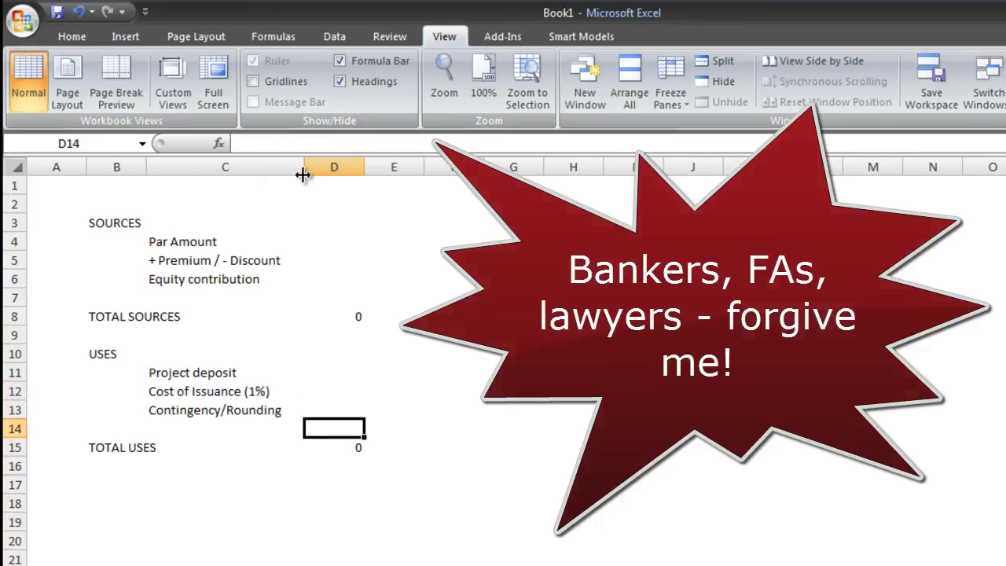
{"action": "key", "text": "Down"}
{"action": "key", "text": "Down"}
{"action": "key", "text": "alt+equal"}
{"action": "key", "text": "ctrl+Return"}
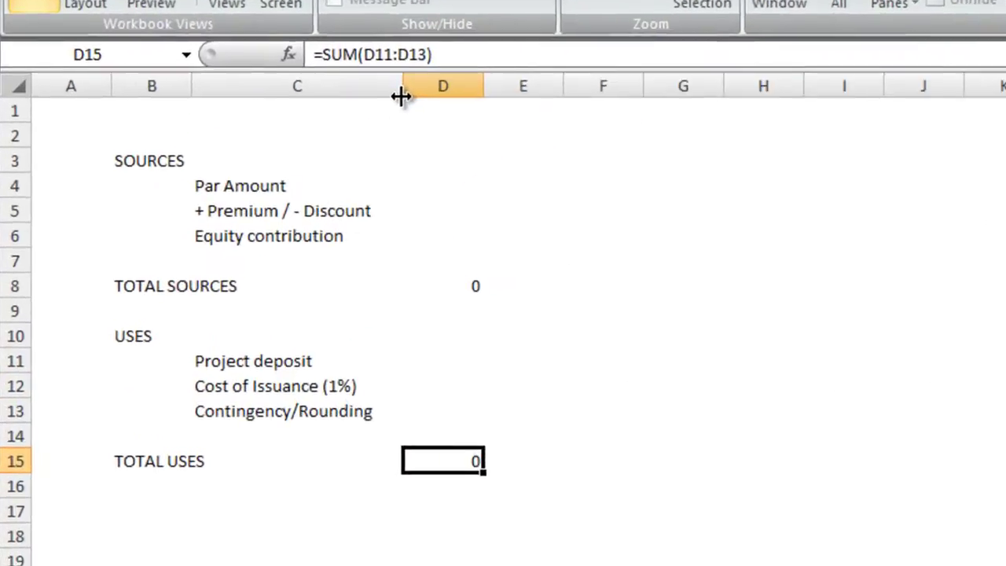
Enter a project deposit of 100,000,000 in D11.
{"action": "key", "text": "Up"}
{"action": "key", "text": "Up"}
{"action": "key", "text": "Up"}
{"action": "key", "text": "Up"}
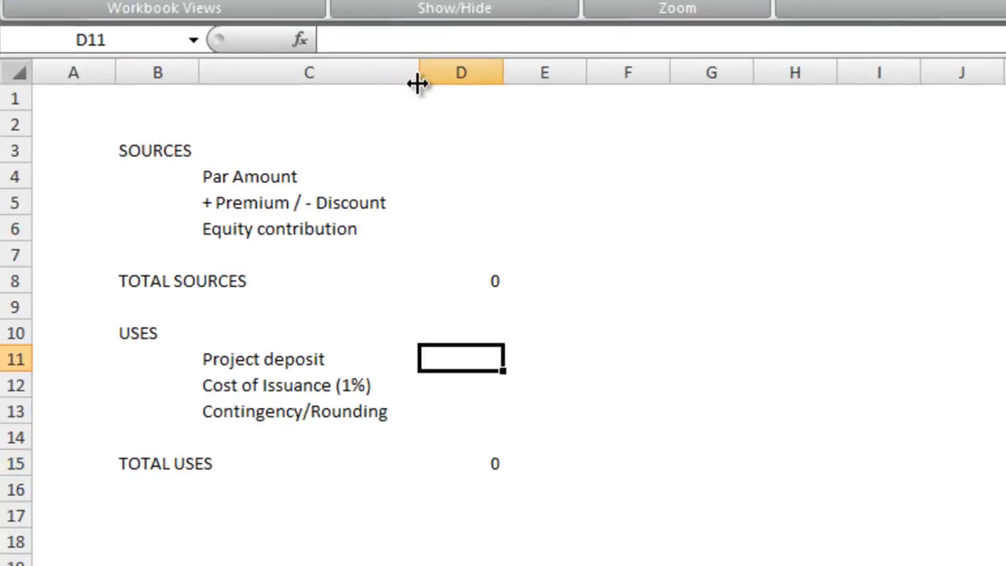
{"action": "type", "text": "1e8"}
{"action": "key", "text": "ctrl+Return"}
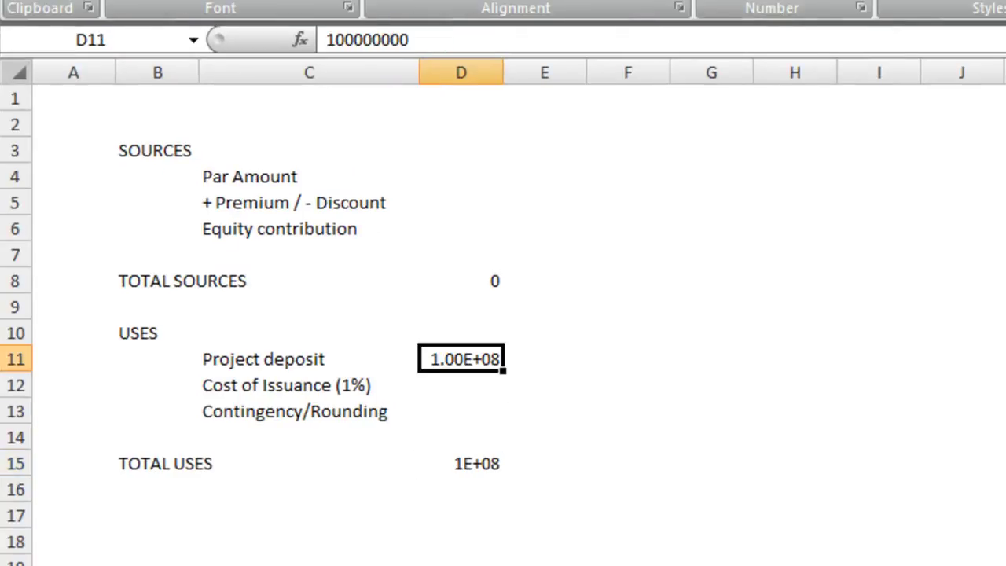
Apply the Comma Style to D11 and copy its formatting over the USES amounts D11:D15.
{"action": "left_click", "coordinate": [797, 2]}
{"action": "key", "text": "ctrl+c"}
{"action": "key", "text": "ctrl+shift+Down"}
{"action": "key", "text": "alt+e"}
{"action": "key", "text": "s"}
{"action": "key", "text": "t"}
{"action": "key", "text": "Return"}
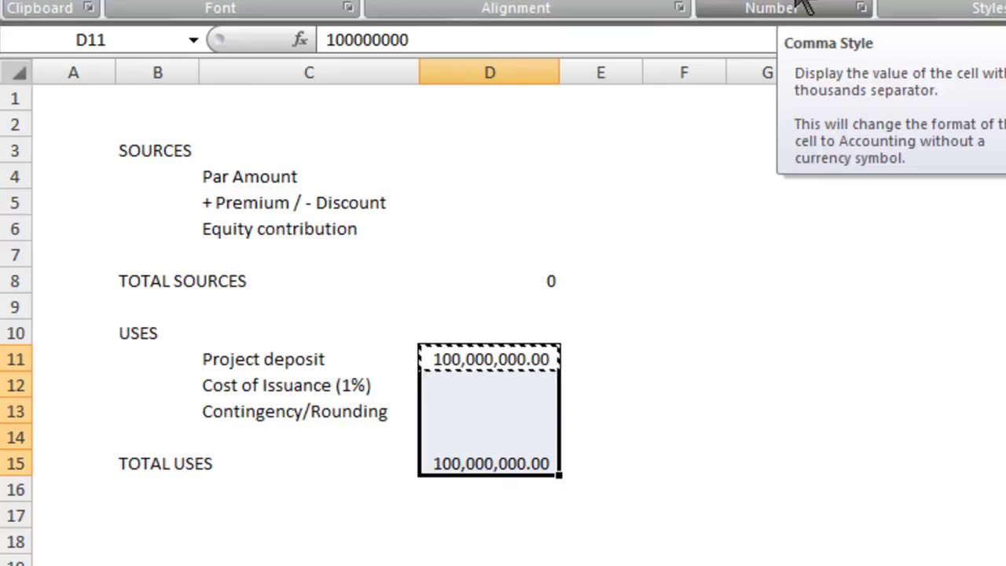
Paste the copied number format onto the SOURCES amounts, including the TOTAL SOURCES cell.
{"action": "key", "text": "Up"}
{"action": "key", "text": "Up"}
{"action": "key", "text": "Up"}
{"action": "key", "text": "alt+e"}
{"action": "key", "text": "s"}
{"action": "key", "text": "t"}
{"action": "key", "text": "Return"}
{"action": "key", "text": "ctrl+Down"}
{"action": "key", "text": "ctrl+Down"}
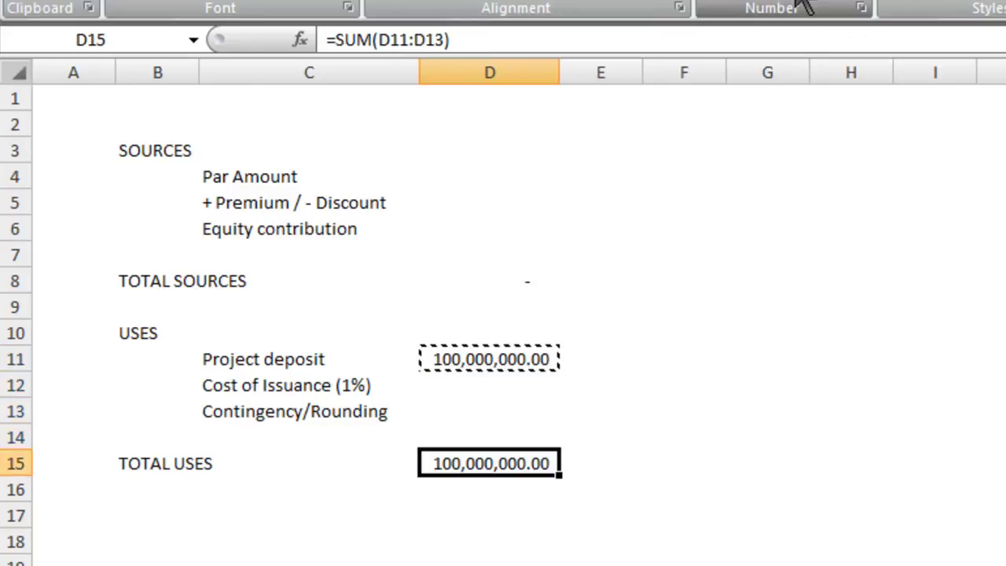
{"action": "key", "text": "Up"}
{"action": "key", "text": "Up"}
{"action": "key", "text": "Up"}
{"action": "key", "text": "Up"}
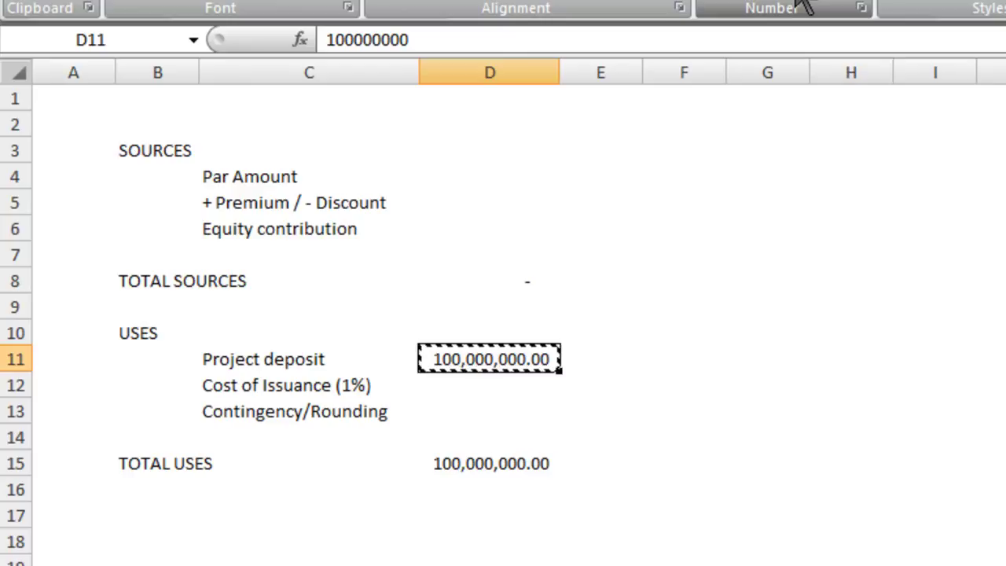
Enter the label "Debt Service Annually" in B19, below the totals.
{"action": "key", "text": "Down"}
{"action": "key", "text": "Down"}
{"action": "key", "text": "Down"}
{"action": "key", "text": "Down"}
{"action": "key", "text": "Down"}
{"action": "key", "text": "Down"}
{"action": "key", "text": "Down"}
{"action": "key", "text": "Left"}
{"action": "key", "text": "Left"}
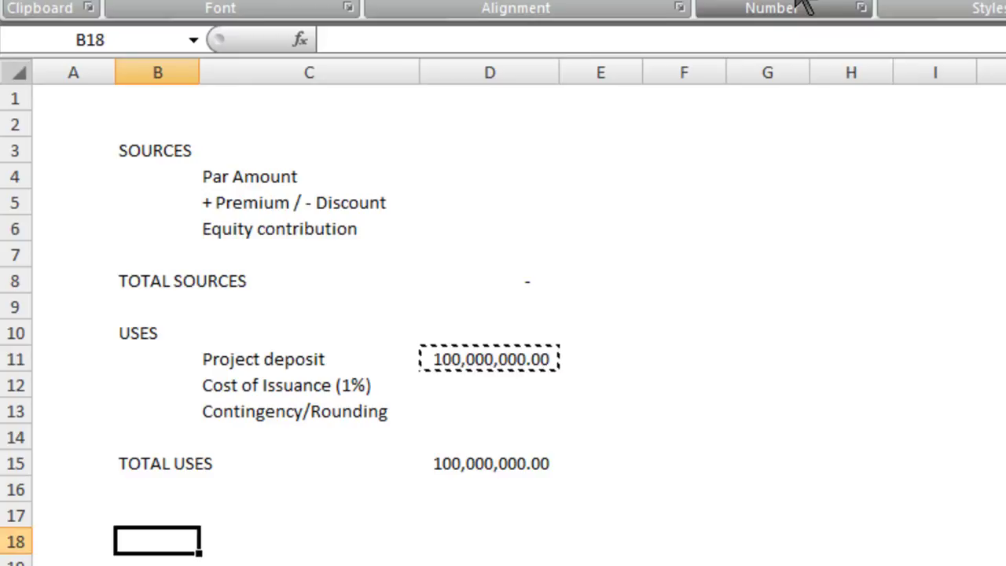
{"action": "key", "text": "Down"}
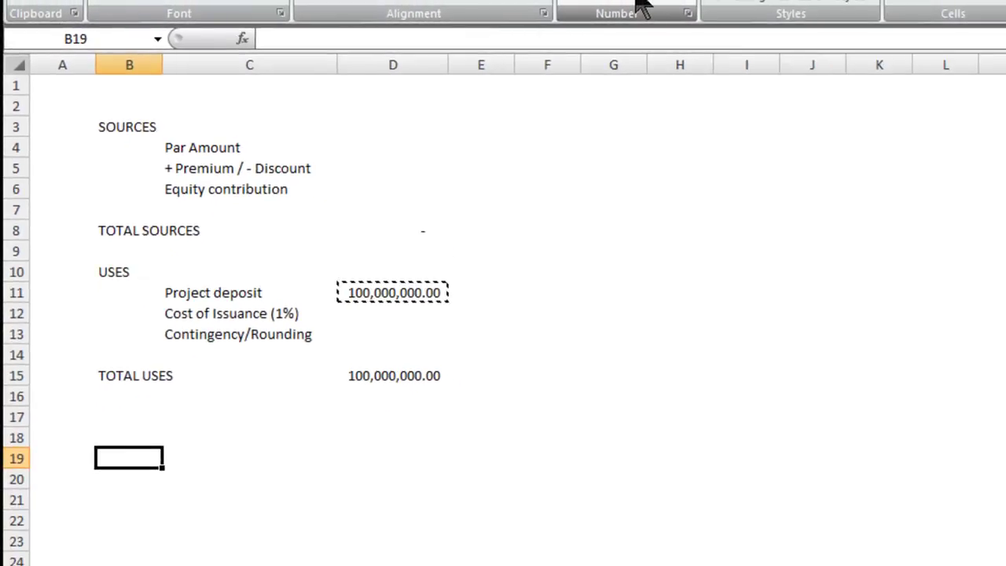
{"action": "type", "text": "To"}
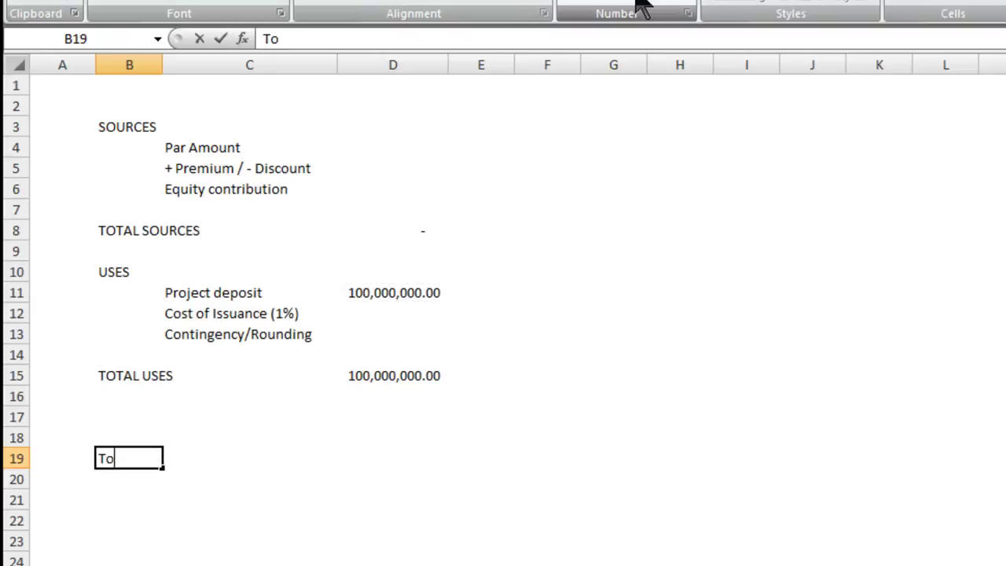
{"action": "key", "text": "BackSpace"}
{"action": "key", "text": "BackSpace"}
{"action": "type", "text": "Debt Service Annually"}
{"action": "key", "text": "Tab"}
{"action": "key", "text": "Tab"}
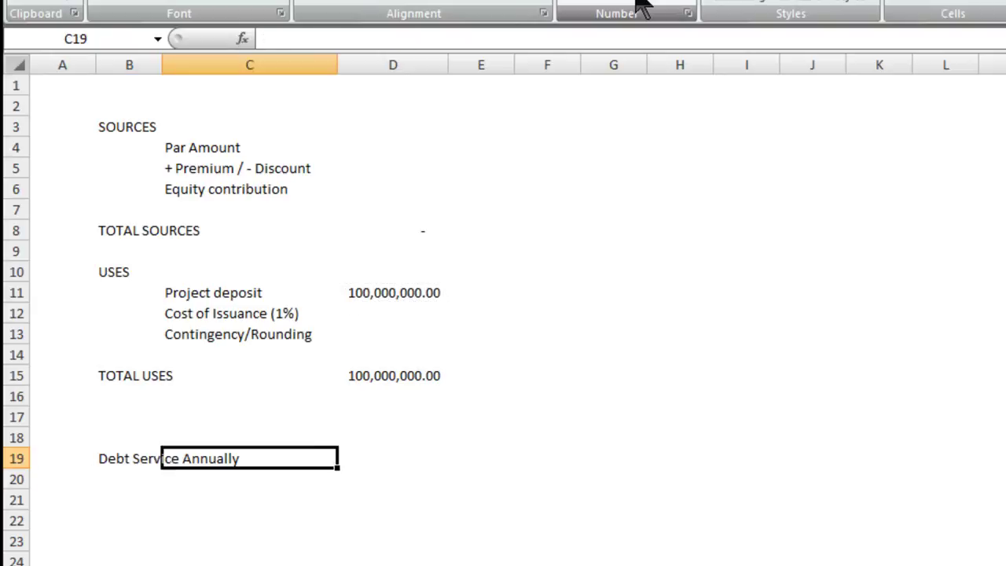
{"action": "key", "text": "shift+Tab"}
{"action": "key", "text": "Tab"}
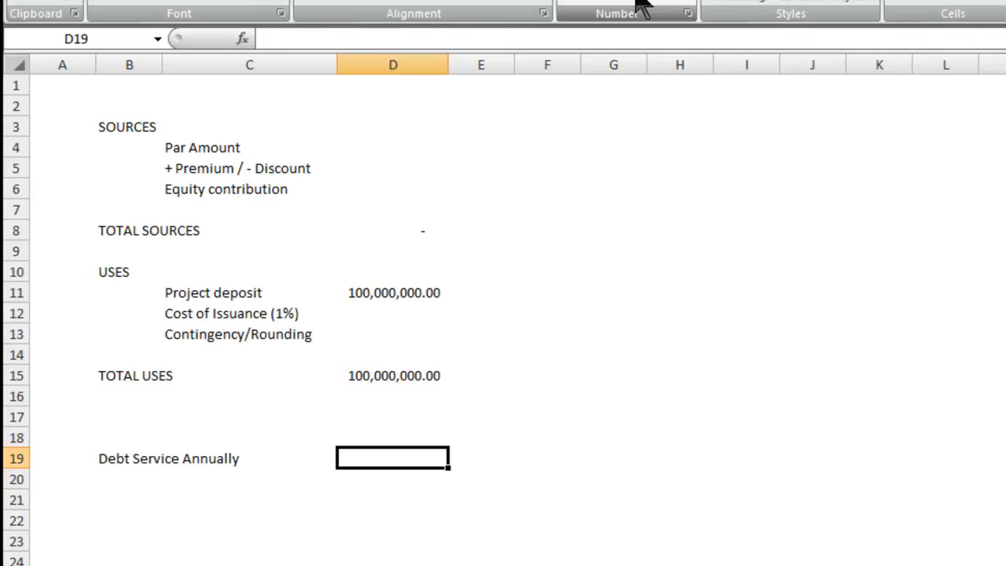
Set the equity contribution in D6 to 0.
{"action": "key", "text": "Up"}
{"action": "key", "text": "Up"}
{"action": "key", "text": "Up"}
{"action": "key", "text": "Up"}
{"action": "key", "text": "Up"}
{"action": "key", "text": "Up"}
{"action": "key", "text": "Up"}
{"action": "key", "text": "Up"}
{"action": "key", "text": "Up"}
{"action": "key", "text": "Up"}
{"action": "key", "text": "Up"}
{"action": "key", "text": "Up"}
{"action": "key", "text": "Up"}
{"action": "key", "text": "Up"}
{"action": "key", "text": "Up"}
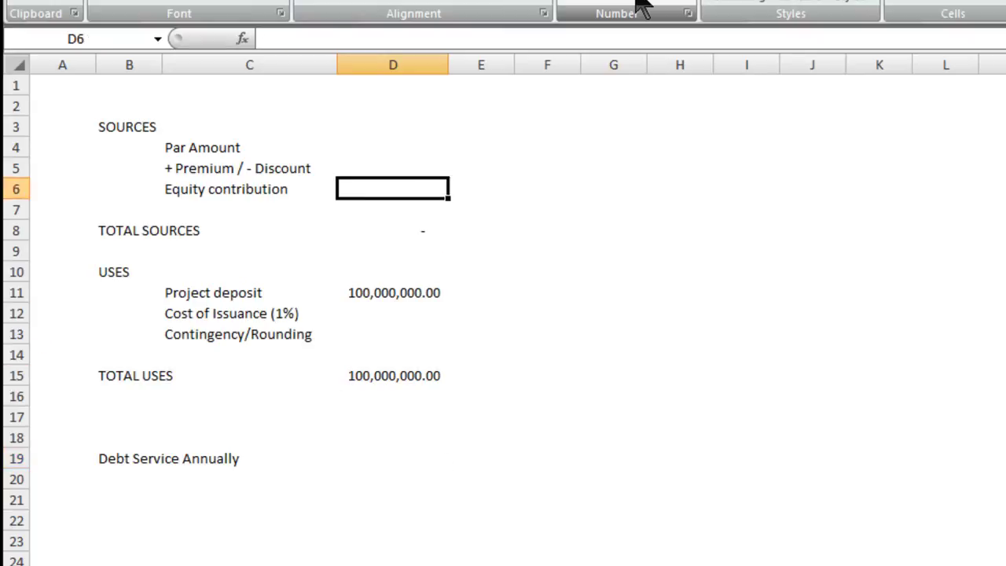
{"action": "key", "text": "Down"}
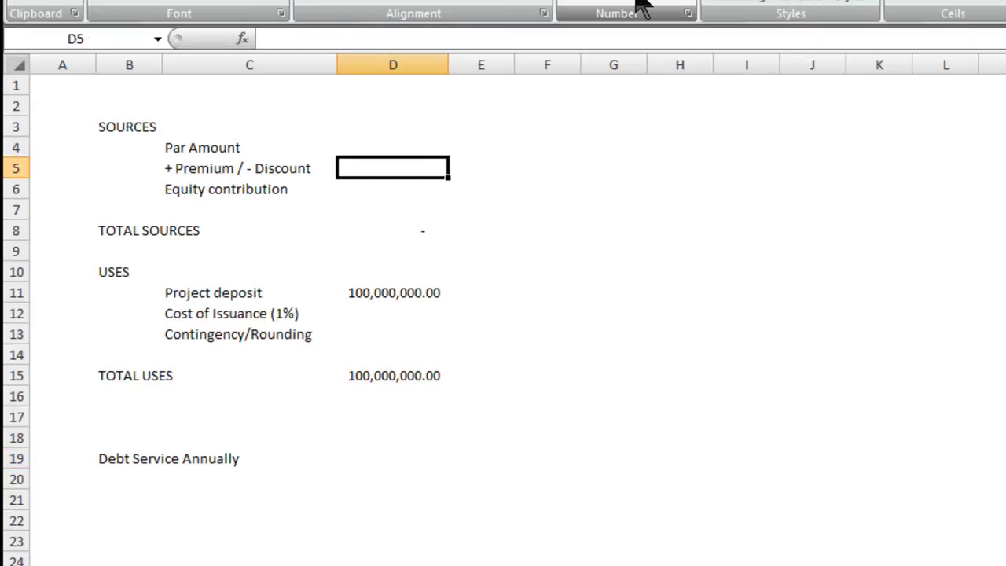
{"action": "key", "text": "Down"}
{"action": "type", "text": "0"}
{"action": "key", "text": "Return"}
{"action": "key", "text": "Up"}
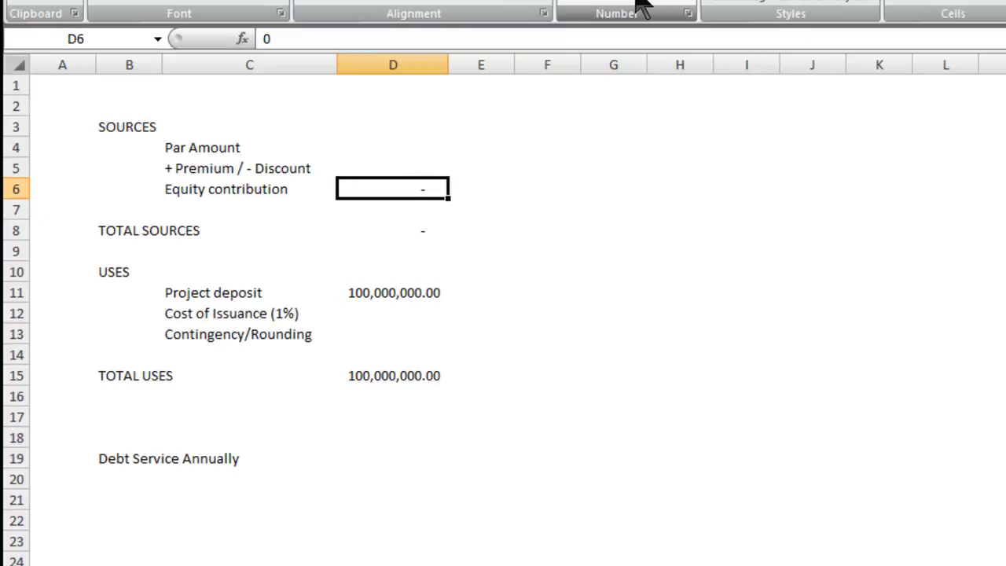
Enter 1% in B12, beside the Cost of Issuance label.
{"action": "key", "text": "Down"}
{"action": "key", "text": "Down"}
{"action": "key", "text": "Down"}
{"action": "key", "text": "Down"}
{"action": "key", "text": "Down"}
{"action": "key", "text": "Down"}
{"action": "key", "text": "Down"}
{"action": "key", "text": "Down"}
{"action": "key", "text": "Down"}
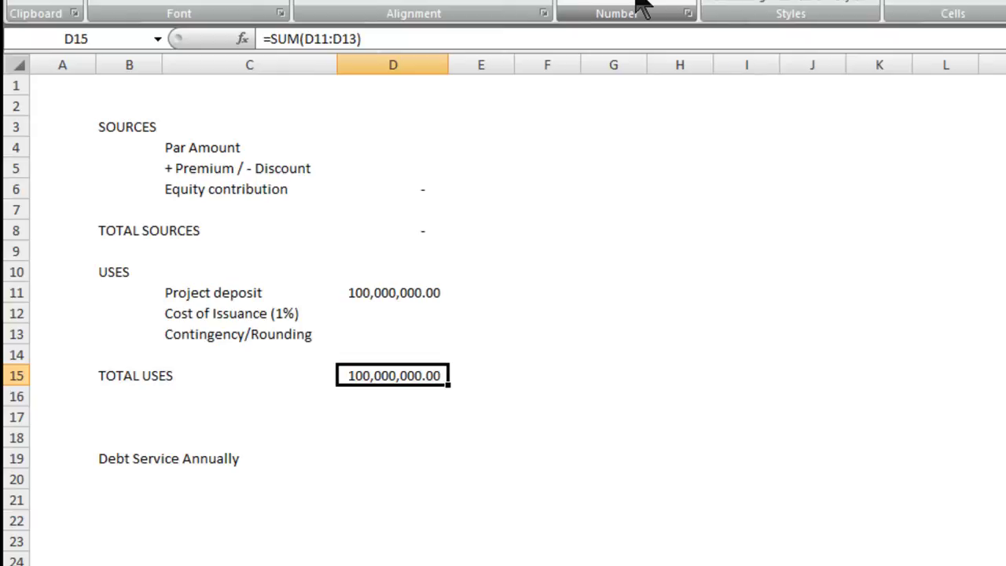
{"action": "key", "text": "Up"}
{"action": "key", "text": "Up"}
{"action": "key", "text": "Up"}
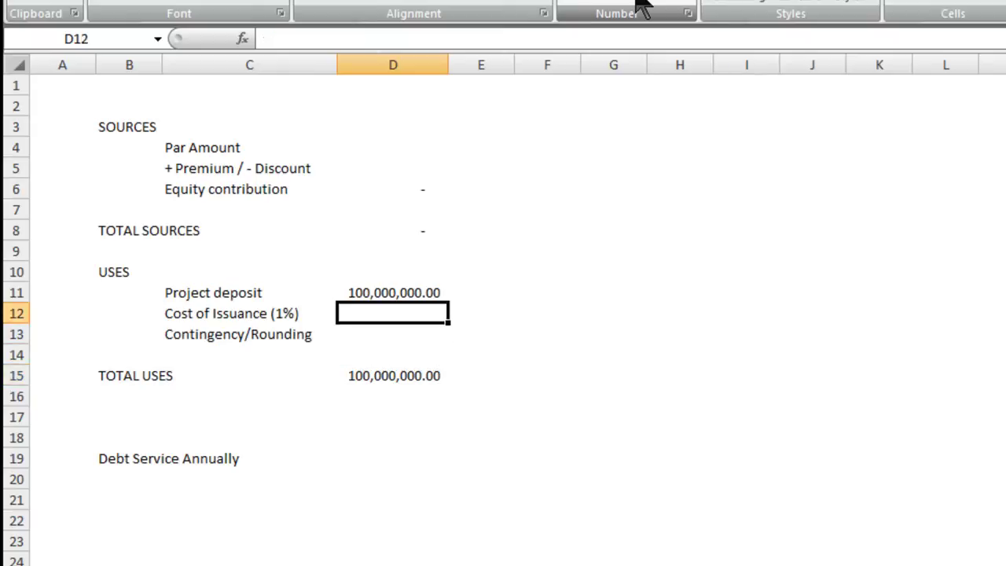
{"action": "key", "text": "Left"}
{"action": "key", "text": "Left"}
{"action": "type", "text": "1%"}
{"action": "key", "text": "Return"}
{"action": "key", "text": "Up"}
Name the 1% cell B12 COI_percent.
{"action": "key", "text": "Right"}
{"action": "key", "text": "Right"}
{"action": "key", "text": "Right"}
{"action": "key", "text": "Left"}
{"action": "key", "text": "Left"}
{"action": "key", "text": "Left"}
{"action": "left_click", "coordinate": [115, 37]}
{"action": "type", "text": "COI_percent"}
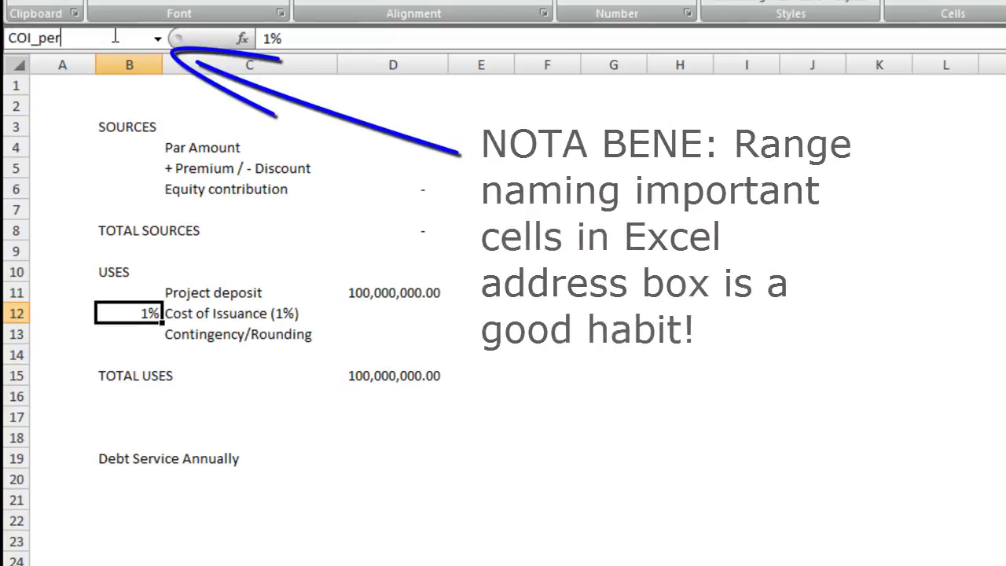
{"action": "key", "text": "Return"}
Calculate the cost of issuance in D12 with =COI_percent*par, and name the par amount cell D4 par.
{"action": "key", "text": "Right"}
{"action": "key", "text": "Right"}
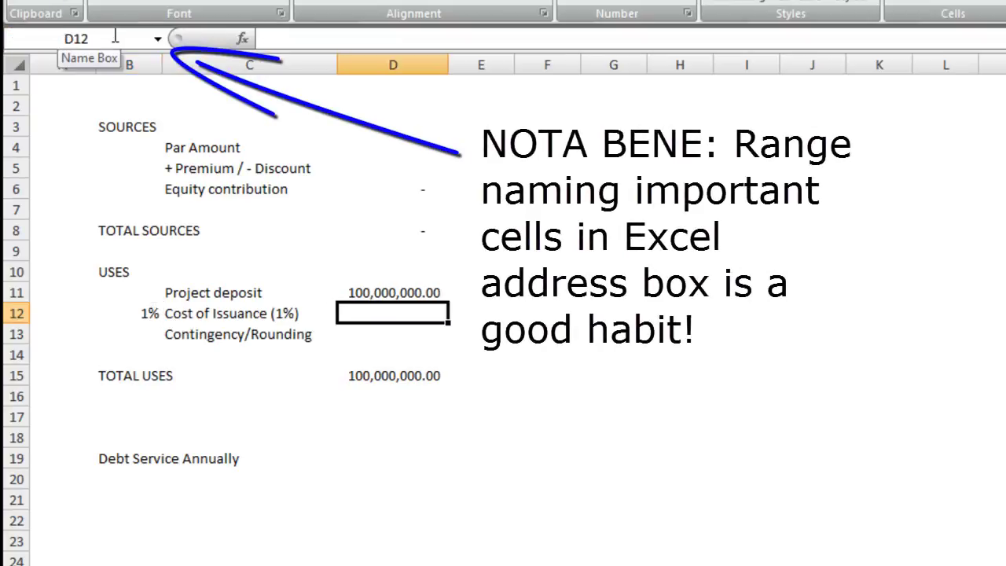
{"action": "type", "text": "=COI_percent"}
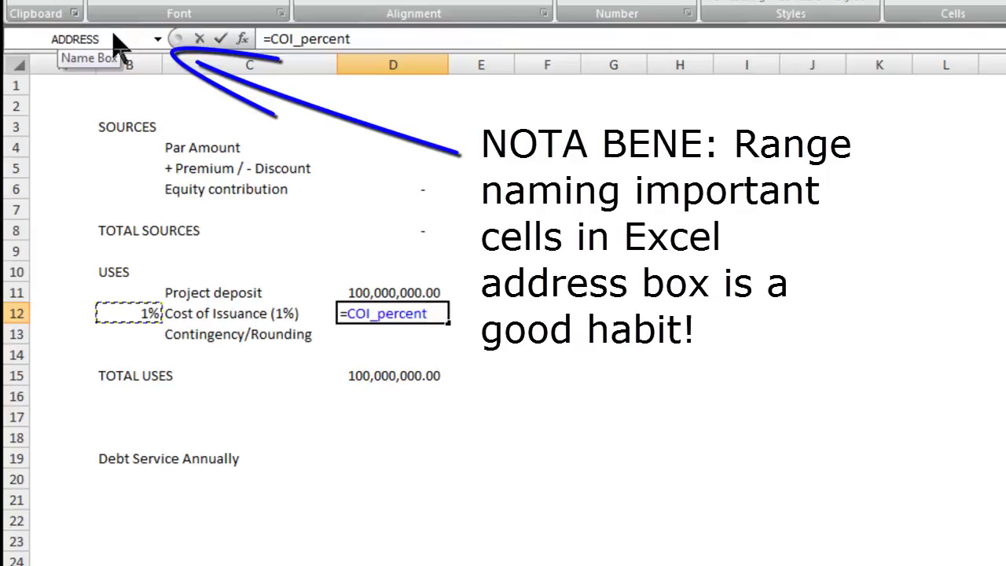
{"action": "type", "text": "*"}
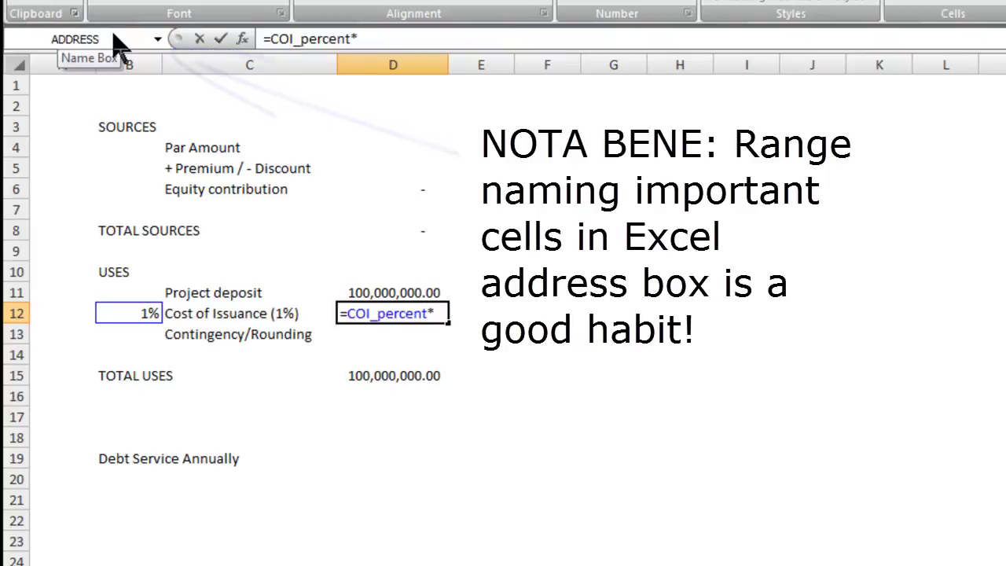
{"action": "type", "text": "par"}
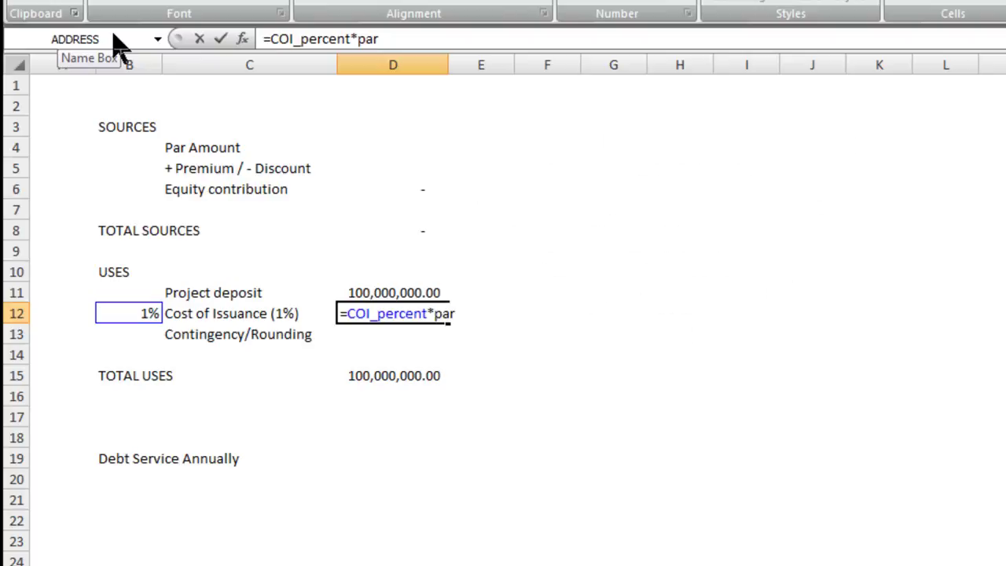
{"action": "key", "text": "Return"}
{"action": "key", "text": "Up"}
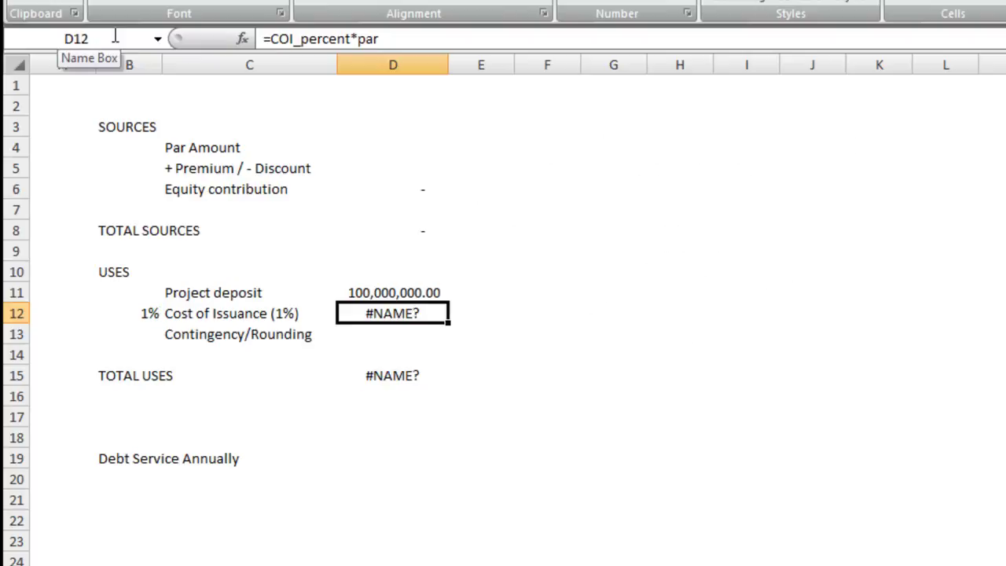
{"action": "left_click", "coordinate": [390, 148]}
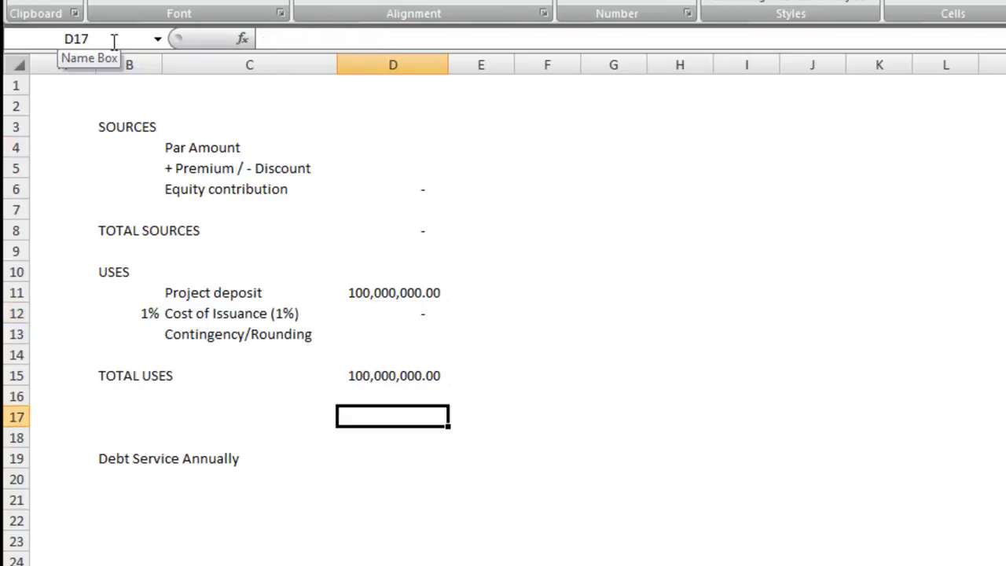
Set the annual debt service amount in D19 to 10,000,000.
{"action": "key", "text": "Down"}
{"action": "key", "text": "Down"}
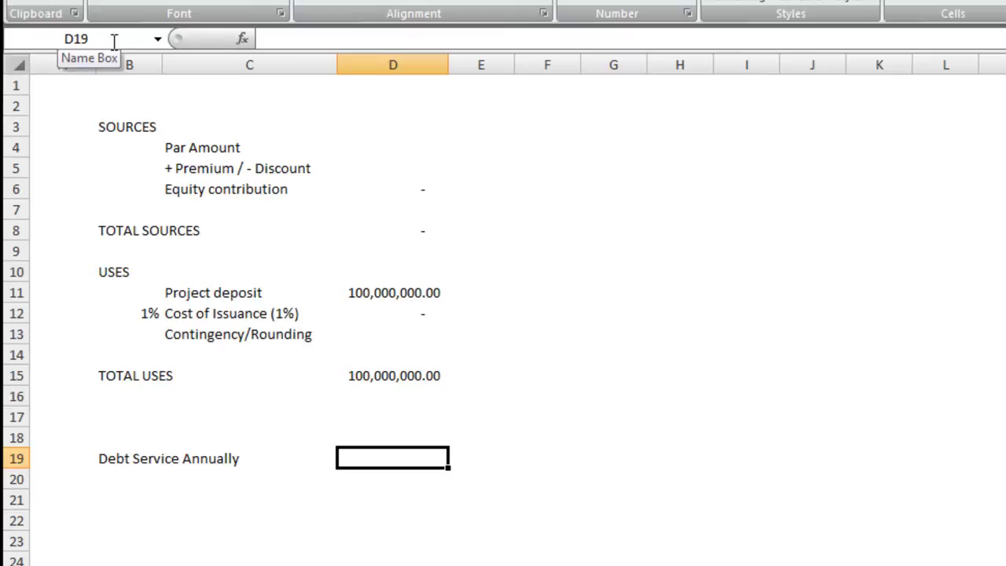
{"action": "type", "text": "1e5"}
{"action": "key", "text": "Return"}
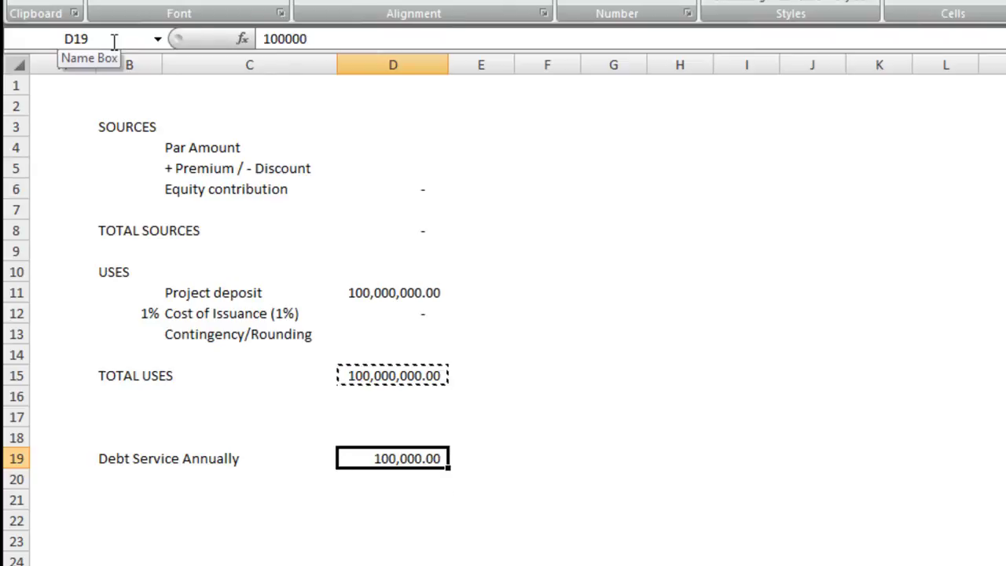
{"action": "type", "text": "10000000"}
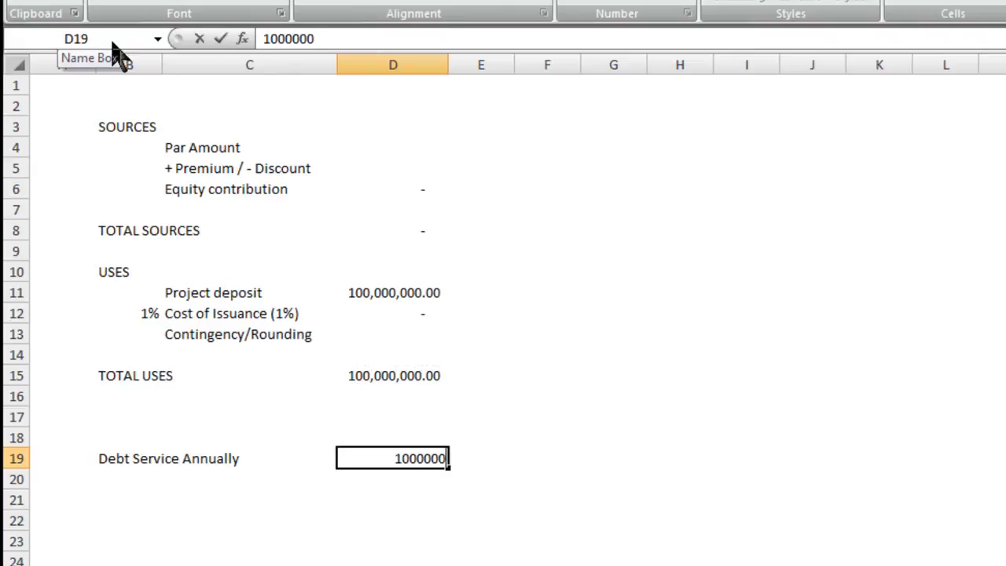
{"action": "key", "text": "Return"}
{"action": "key", "text": "Up"}
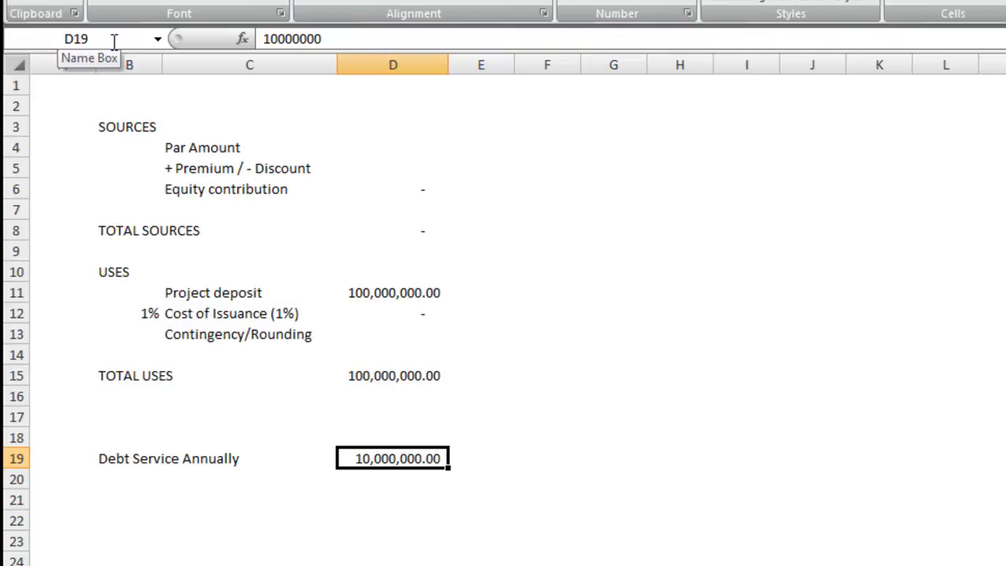
Start a year sequence with 1 in F25 and the formula =F25+1 in F26.
{"action": "key", "text": "Down"}
{"action": "key", "text": "Down"}
{"action": "key", "text": "Down"}
{"action": "key", "text": "Down"}
{"action": "key", "text": "Down"}
{"action": "key", "text": "Down"}
{"action": "key", "text": "Down"}
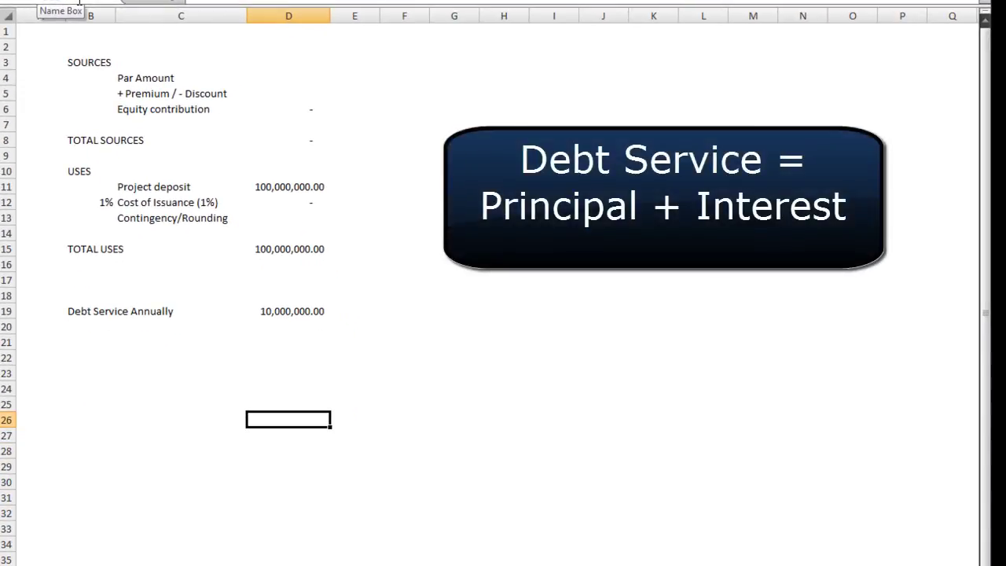
{"action": "key", "text": "Up"}
{"action": "key", "text": "Right"}
{"action": "key", "text": "Right"}
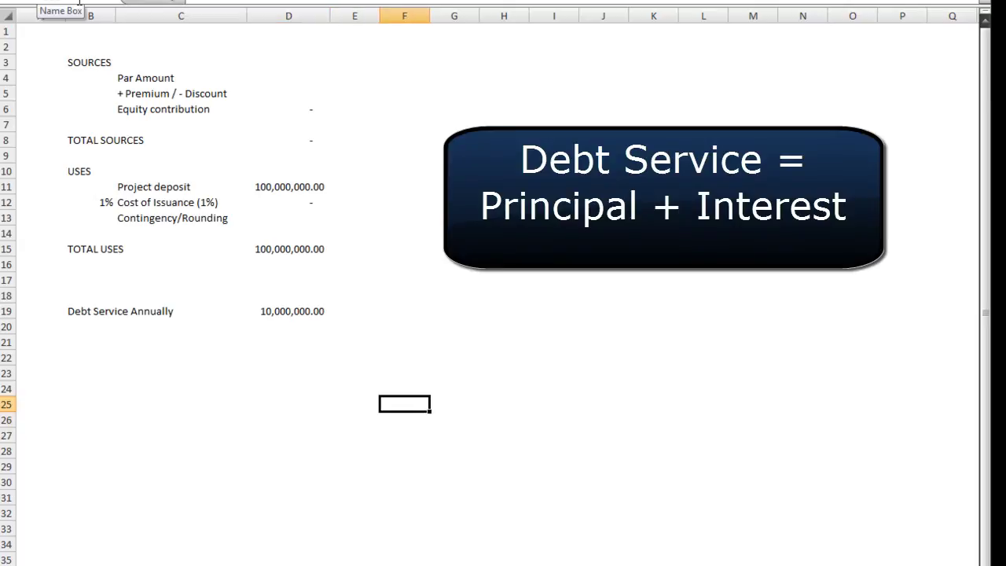
{"action": "type", "text": "1"}
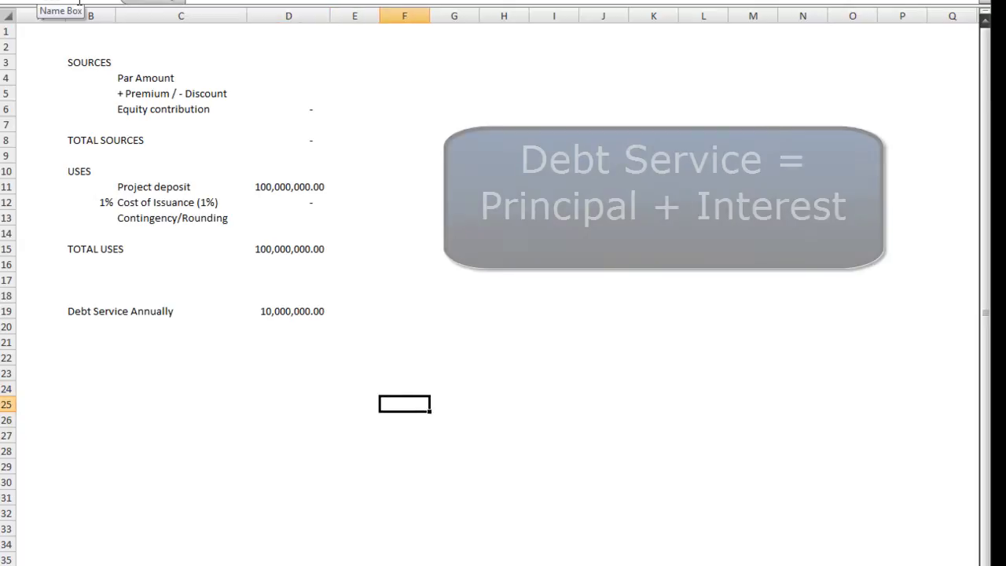
{"action": "key", "text": "Return"}
{"action": "type", "text": "="}
{"action": "key", "text": "Up"}
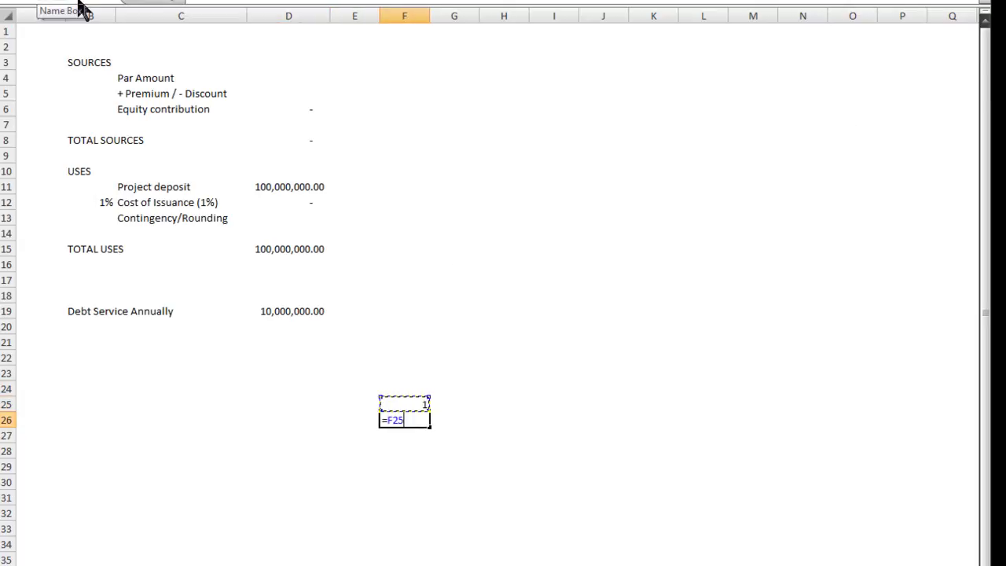
{"action": "type", "text": "+1"}
{"action": "key", "text": "Return"}
{"action": "key", "text": "Up"}
Copy the F26 increment formula down column F so the sequence runs to 20 in F44.
{"action": "key", "text": "ctrl+c"}
{"action": "key", "text": "shift+Down"}
{"action": "key", "text": "shift+Down"}
{"action": "key", "text": "shift+Down"}
{"action": "key", "text": "shift+Down"}
{"action": "key", "text": "shift+Down"}
{"action": "key", "text": "shift+Down"}
{"action": "key", "text": "shift+Down"}
{"action": "key", "text": "shift+Down"}
{"action": "key", "text": "shift+Down"}
{"action": "key", "text": "shift+Down"}
{"action": "key", "text": "shift+Down"}
{"action": "key", "text": "shift+Down"}
{"action": "key", "text": "shift+Down"}
{"action": "key", "text": "shift+Down"}
{"action": "key", "text": "shift+Down"}
{"action": "key", "text": "shift+Down"}
{"action": "key", "text": "shift+Down"}
{"action": "key", "text": "shift+Down"}
{"action": "key", "text": "shift+Down"}
{"action": "key", "text": "shift+Down"}
{"action": "key", "text": "shift+Down"}
{"action": "key", "text": "shift+Down"}
{"action": "key", "text": "shift+Down"}
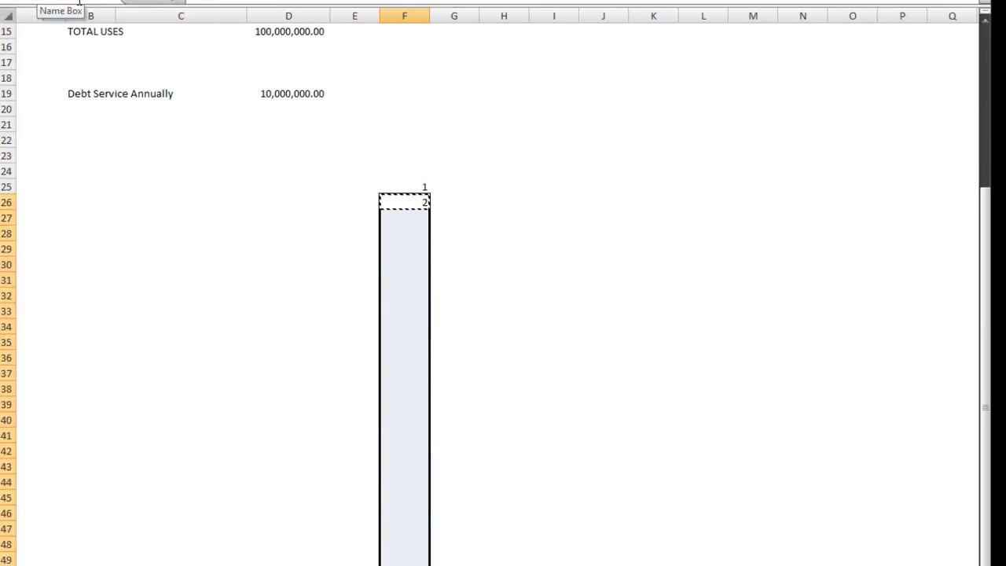
Name the annual debt service cell D19 AnnualDebtService.
{"action": "left_click", "coordinate": [288, 94]}
{"action": "left_click", "coordinate": [76, 1]}
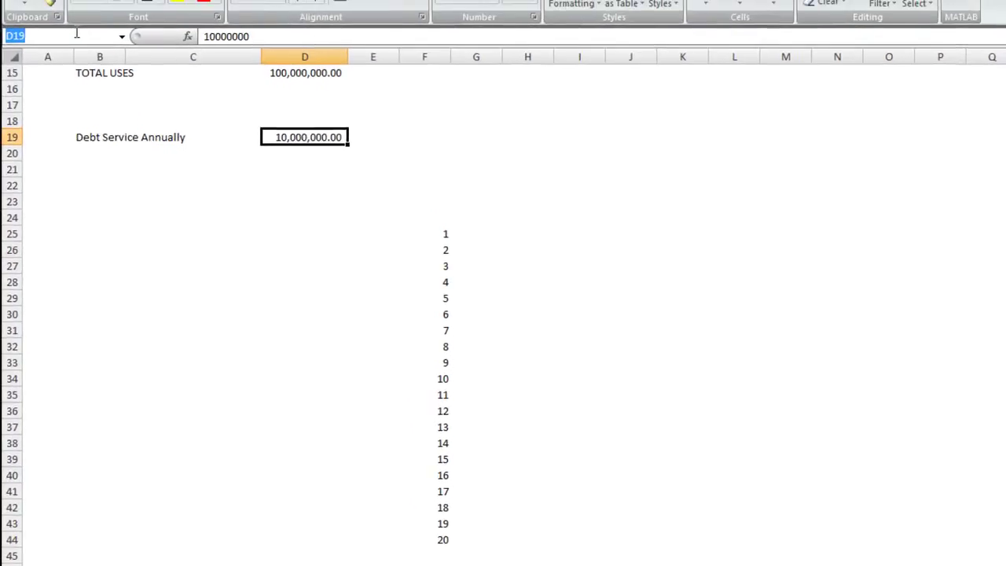
{"action": "type", "text": "DebtServiceAnnu"}
{"action": "key", "text": "BackSpace"}
{"action": "key", "text": "BackSpace"}
{"action": "key", "text": "BackSpace"}
{"action": "key", "text": "BackSpace"}
{"action": "key", "text": "Home"}
{"action": "type", "text": "Annjual"}
{"action": "key", "text": "BackSpace"}
{"action": "key", "text": "BackSpace"}
{"action": "key", "text": "BackSpace"}
{"action": "key", "text": "BackSpace"}
{"action": "type", "text": "ual"}
{"action": "key", "text": "Return"}
Enter the schedule headers Year, Principal and Coupon in F23 to H23.
{"action": "key", "text": "Up"}
{"action": "key", "text": "Up"}
{"action": "type", "text": "Year"}
{"action": "key", "text": "Return"}
{"action": "key", "text": "Up"}
{"action": "key", "text": "Right"}
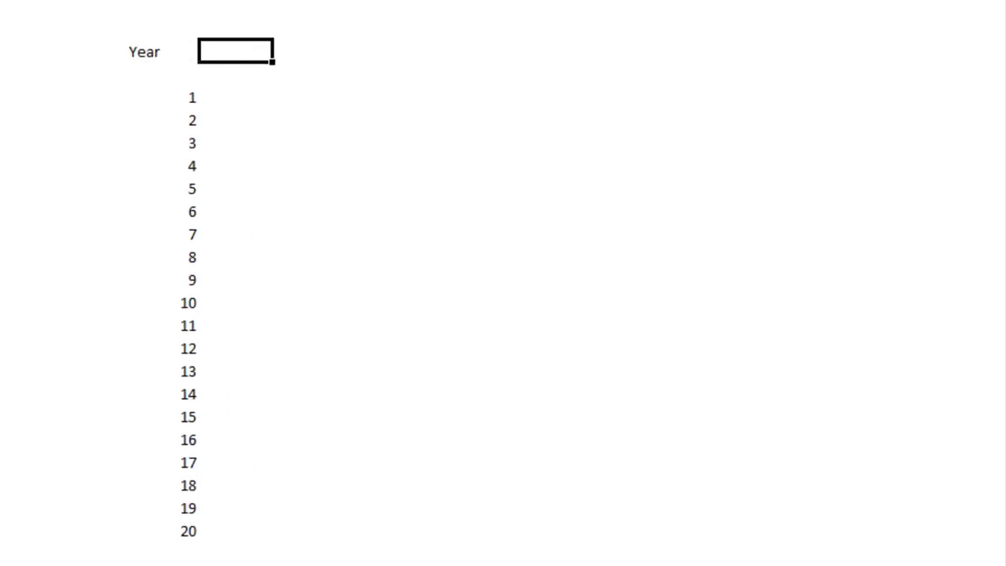
{"action": "type", "text": "Principal"}
{"action": "key", "text": "Return"}
{"action": "key", "text": "Up"}
{"action": "key", "text": "Right"}
{"action": "type", "text": "Coupon"}
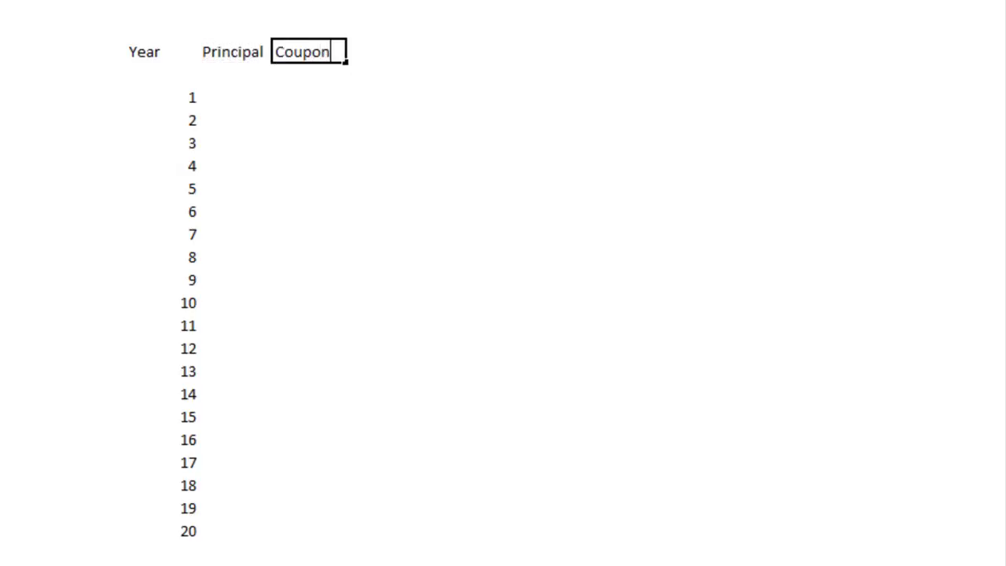
{"action": "key", "text": "Return"}
{"action": "key", "text": "Up"}
{"action": "key", "text": "Right"}
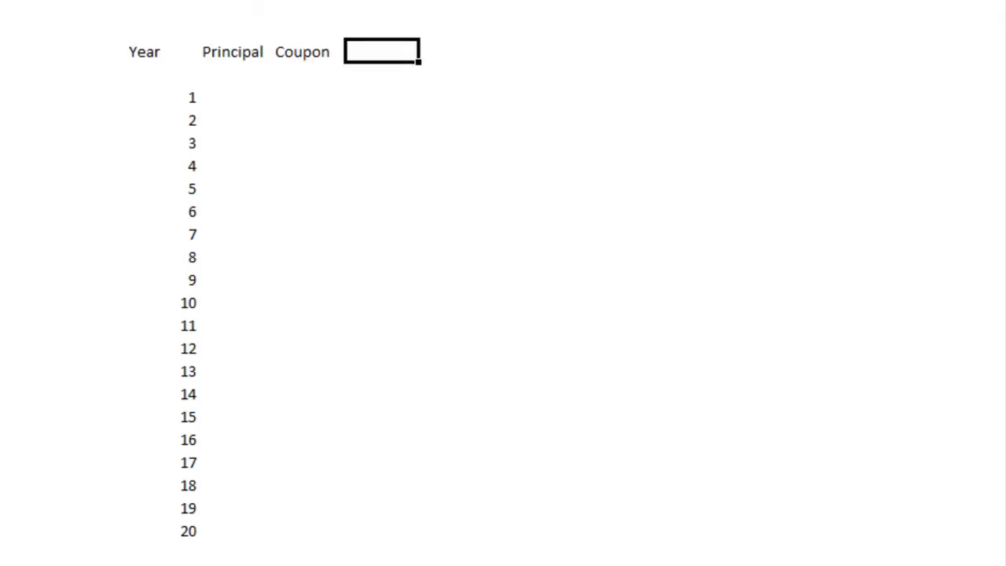
Add the headers Interest in I23 and Debt Service in J23.
{"action": "type", "text": "Interest"}
{"action": "key", "text": "Return"}
{"action": "key", "text": "Up"}
{"action": "key", "text": "Right"}
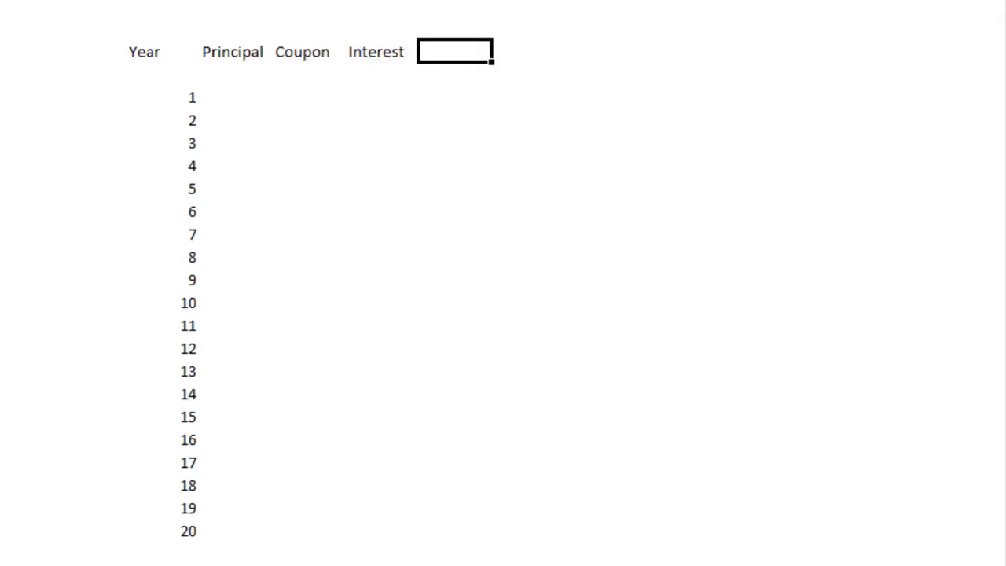
{"action": "type", "text": "Debt"}
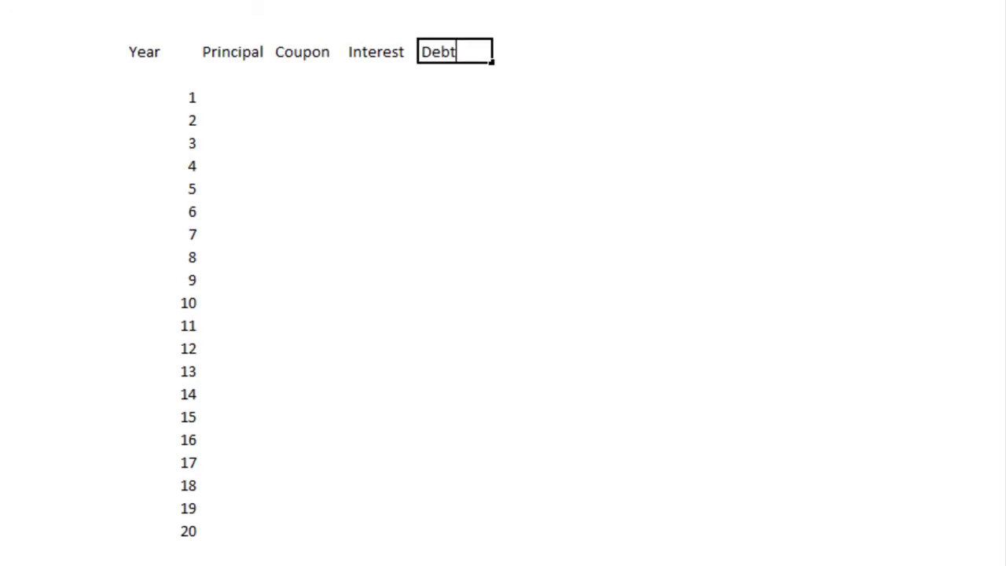
{"action": "type", "text": " Service"}
{"action": "key", "text": "Return"}
{"action": "key", "text": "Up"}
Label the columns in row 22 with A above Principal, B above Interest and A+B above Debt Service.
{"action": "key", "text": "Left"}
{"action": "key", "text": "Left"}
{"action": "key", "text": "Up"}
{"action": "key", "text": "Left"}
{"action": "type", "text": "A"}
{"action": "key", "text": "Right"}
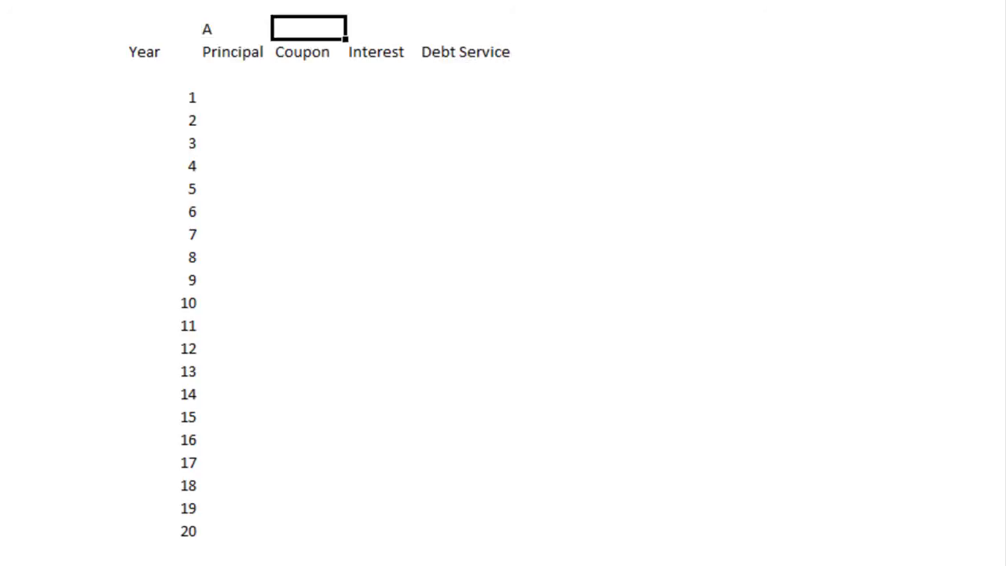
{"action": "key", "text": "Right"}
{"action": "type", "text": "B"}
{"action": "key", "text": "Right"}
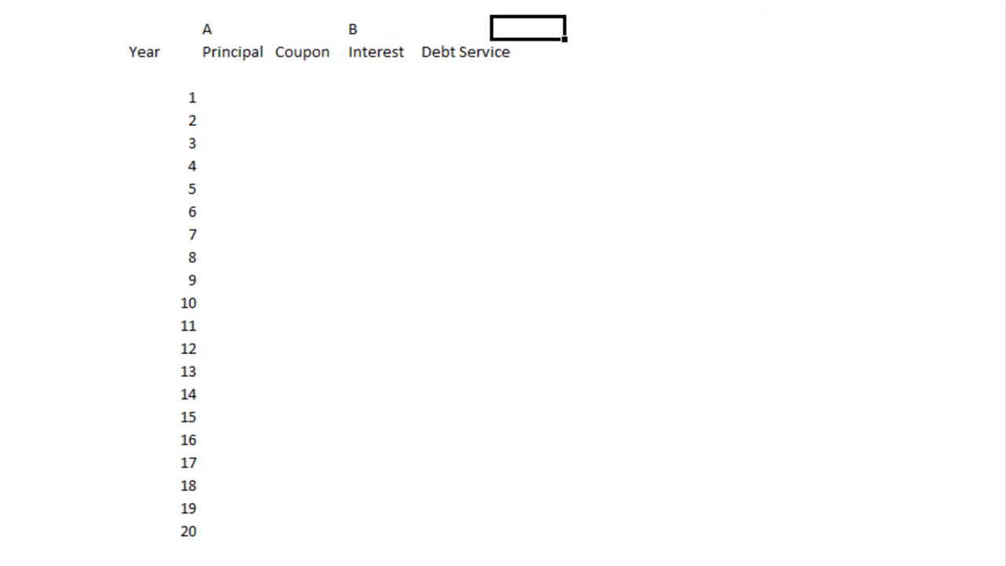
{"action": "type", "text": "A+B"}
{"action": "key", "text": "Return"}
{"action": "key", "text": "Up"}
{"action": "key", "text": "Left"}
{"action": "key", "text": "Left"}
{"action": "key", "text": "Left"}
{"action": "key", "text": "Down"}
{"action": "key", "text": "Down"}
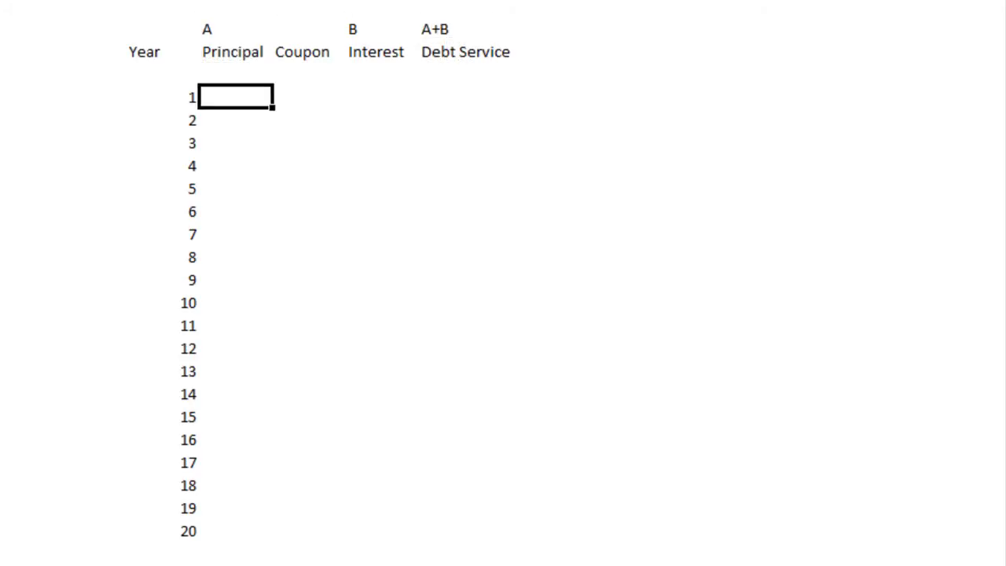
{"action": "key", "text": "Left"}
{"action": "key", "text": "Up"}
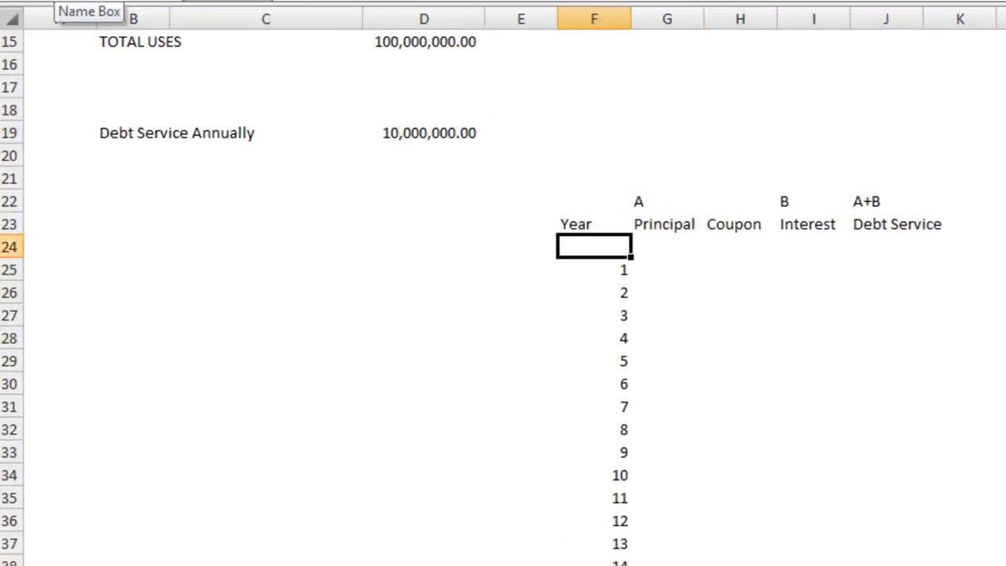
{"action": "key", "text": "Left"}
{"action": "key", "text": "Left"}
{"action": "key", "text": "Up"}
{"action": "key", "text": "Up"}
{"action": "key", "text": "Up"}
{"action": "key", "text": "Up"}
{"action": "key", "text": "Up"}
{"action": "key", "text": "Right"}
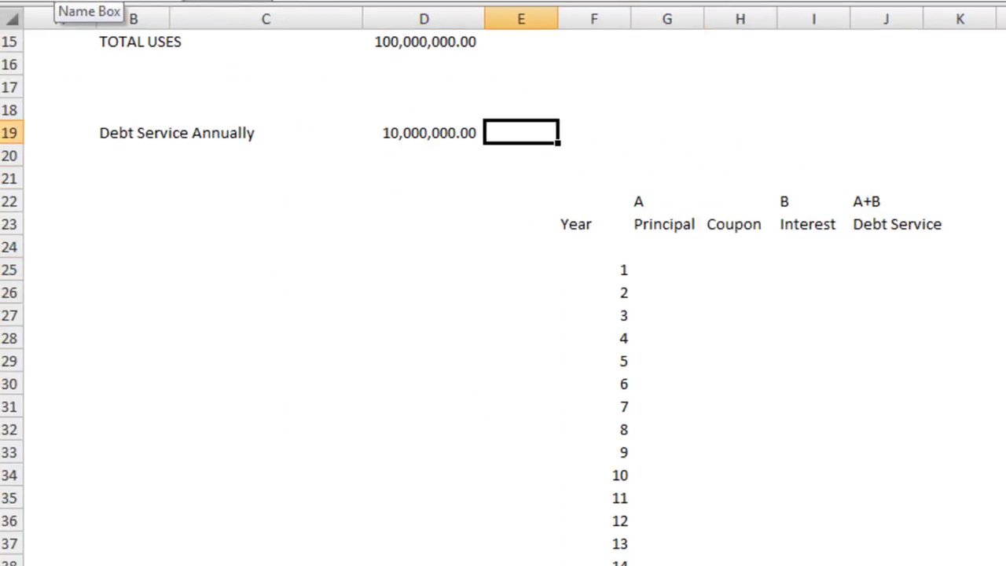
Choose H25 as the destination, and copy the year 1 to 20 yields in E5:E24 from the yield curve sheet.
{"action": "key", "text": "Down"}
{"action": "key", "text": "Right"}
{"action": "key", "text": "Right"}
{"action": "key", "text": "Down"}
{"action": "key", "text": "Down"}
{"action": "key", "text": "Down"}
{"action": "key", "text": "Down"}
{"action": "key", "text": "Down"}
{"action": "key", "text": "Right"}
{"action": "key", "text": "Down"}
{"action": "key", "text": "Up"}
{"action": "key", "text": "Up"}
{"action": "key", "text": "Up"}
{"action": "key", "text": "Down"}
{"action": "key", "text": "Down"}
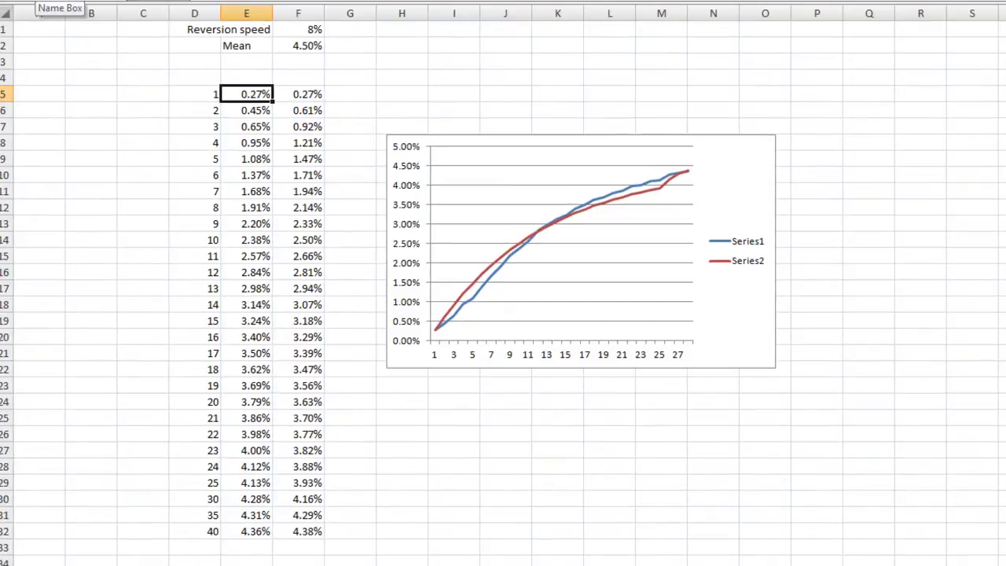
{"action": "key", "text": "shift+Down"}
{"action": "key", "text": "shift+Down"}
{"action": "key", "text": "shift+Down"}
{"action": "key", "text": "shift+Down"}
{"action": "key", "text": "shift+Down"}
{"action": "key", "text": "shift+Down"}
{"action": "key", "text": "shift+Down"}
{"action": "key", "text": "shift+Down"}
{"action": "key", "text": "shift+Down"}
{"action": "key", "text": "shift+Down"}
{"action": "key", "text": "shift+Down"}
{"action": "key", "text": "shift+Down"}
{"action": "key", "text": "shift+Down"}
{"action": "key", "text": "shift+Down"}
{"action": "key", "text": "shift+Down"}
{"action": "key", "text": "shift+Down"}
{"action": "key", "text": "shift+Down"}
{"action": "key", "text": "shift+Down"}
{"action": "key", "text": "shift+Down"}
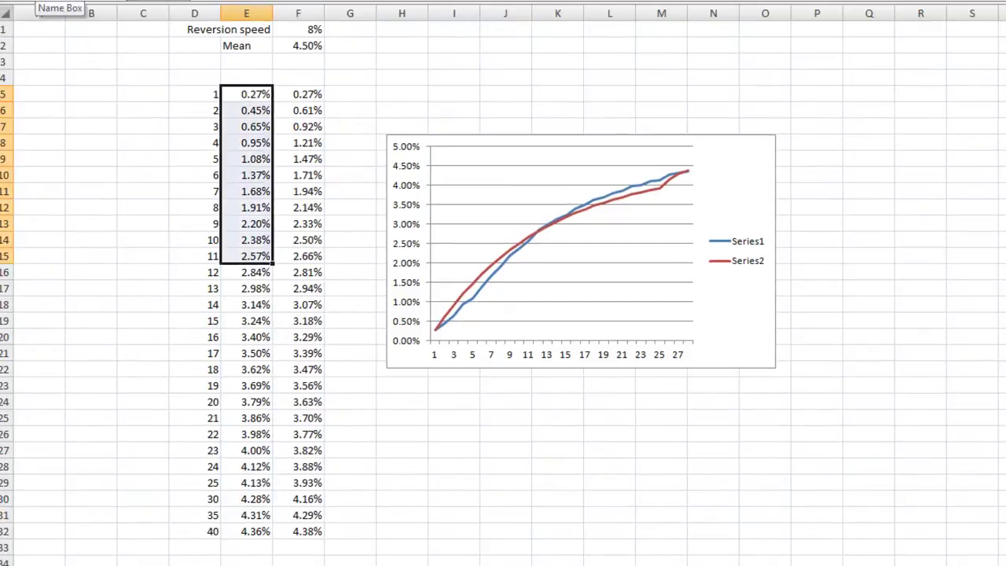
{"action": "key", "text": "ctrl+c"}
Paste the copied yields as values only into the Coupon column, H25:H44 of the debt schedule.
{"action": "key", "text": "ctrl+Page_Up"}
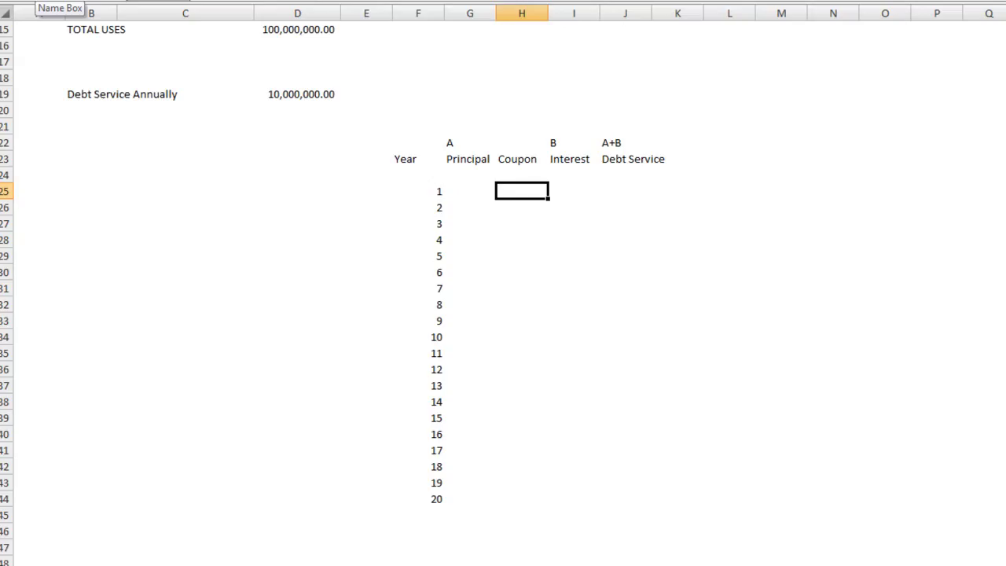
{"action": "key", "text": "ctrl+alt+v"}
{"action": "key", "text": "v"}
{"action": "key", "text": "Return"}
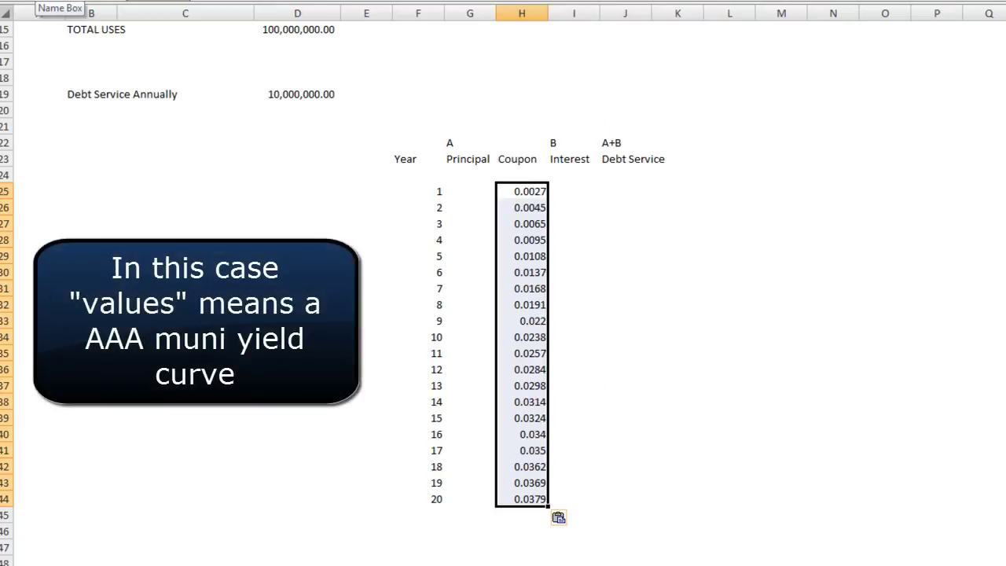
Format the coupon rates in H25:H44 as percentages with two decimal places.
{"action": "key", "text": "ctrl+shift+5"}
{"action": "key", "text": "alt+h"}
{"action": "key", "text": "0"}
{"action": "key", "text": "alt+h"}
{"action": "key", "text": "0"}
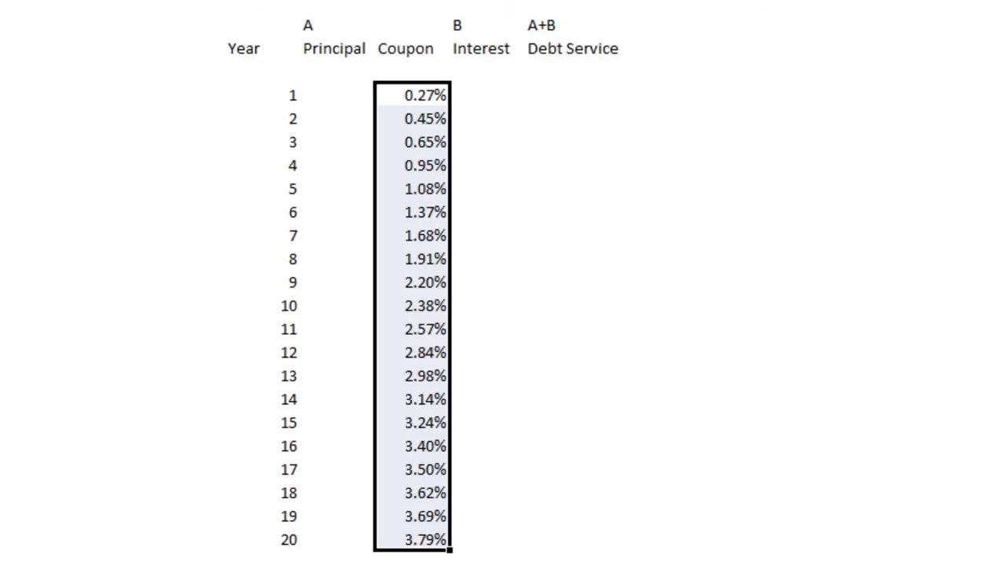
Review the Coupon column from the year 1 rate down to the year 20 rate.
{"action": "left_click", "coordinate": [412, 94]}
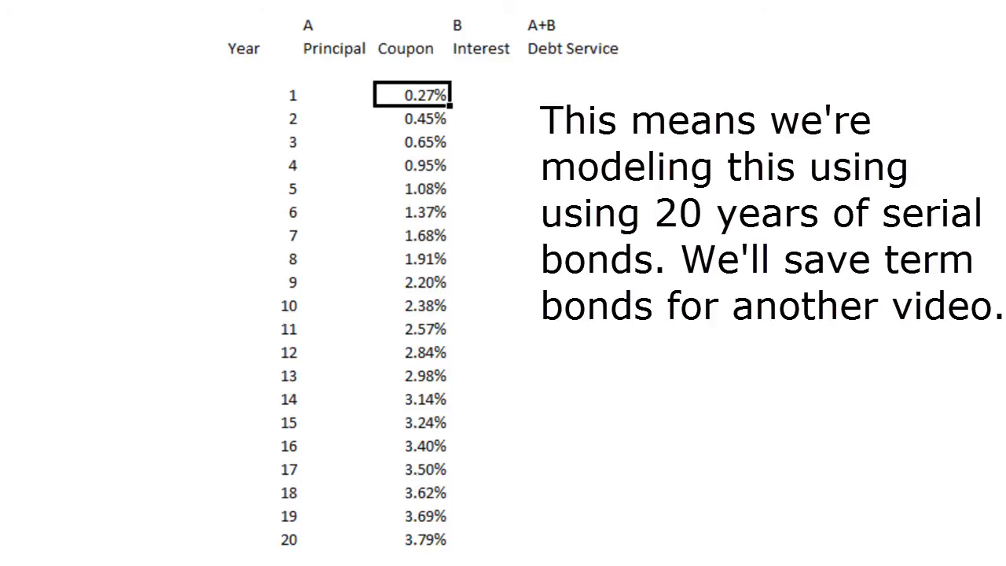
{"action": "key", "text": "Down"}
{"action": "key", "text": "Down"}
{"action": "key", "text": "Down"}
{"action": "key", "text": "Down"}
{"action": "key", "text": "Down"}
{"action": "key", "text": "Down"}
{"action": "key", "text": "Down"}
{"action": "key", "text": "Down"}
{"action": "key", "text": "Down"}
{"action": "key", "text": "Down"}
{"action": "key", "text": "Down"}
{"action": "key", "text": "Down"}
{"action": "key", "text": "Down"}
{"action": "key", "text": "Down"}
{"action": "key", "text": "Down"}
{"action": "key", "text": "Down"}
{"action": "key", "text": "Down"}
{"action": "key", "text": "Down"}
{"action": "key", "text": "Down"}
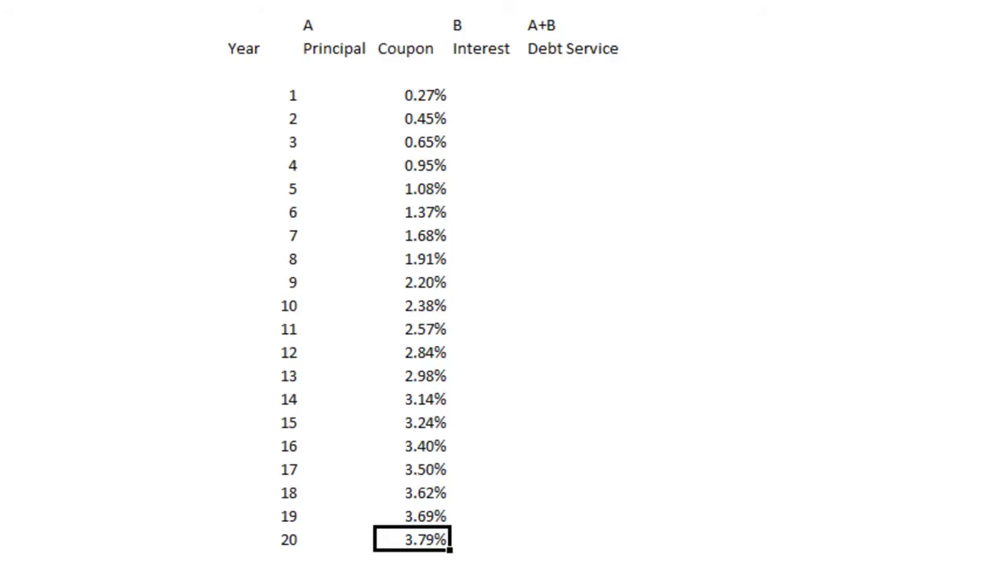
{"action": "key", "text": "Right"}
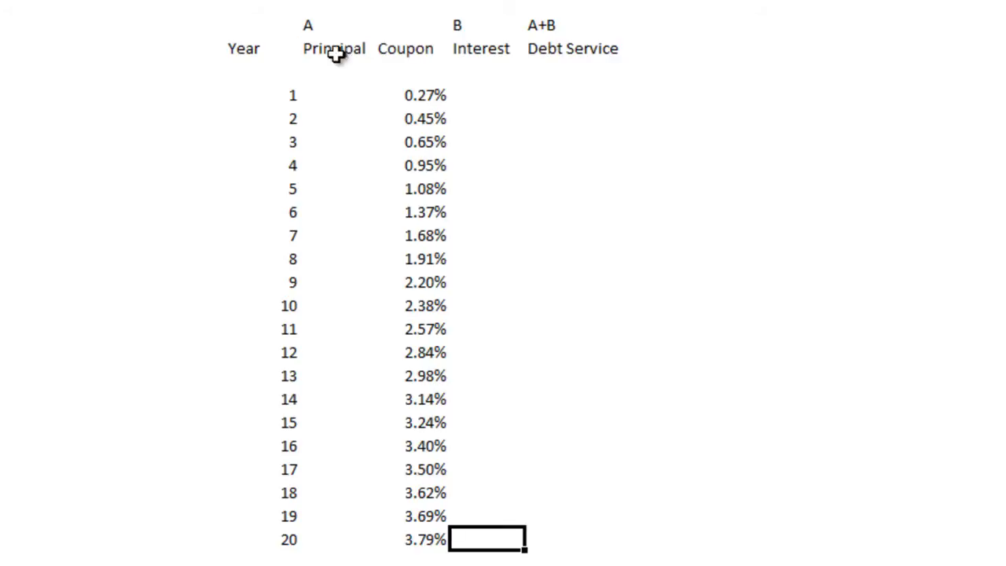
Center the column labels and headers in rows 22 and 23 of the debt schedule.
{"action": "left_click_drag", "start_coordinate": [358, 26], "coordinate": [659, 53]}
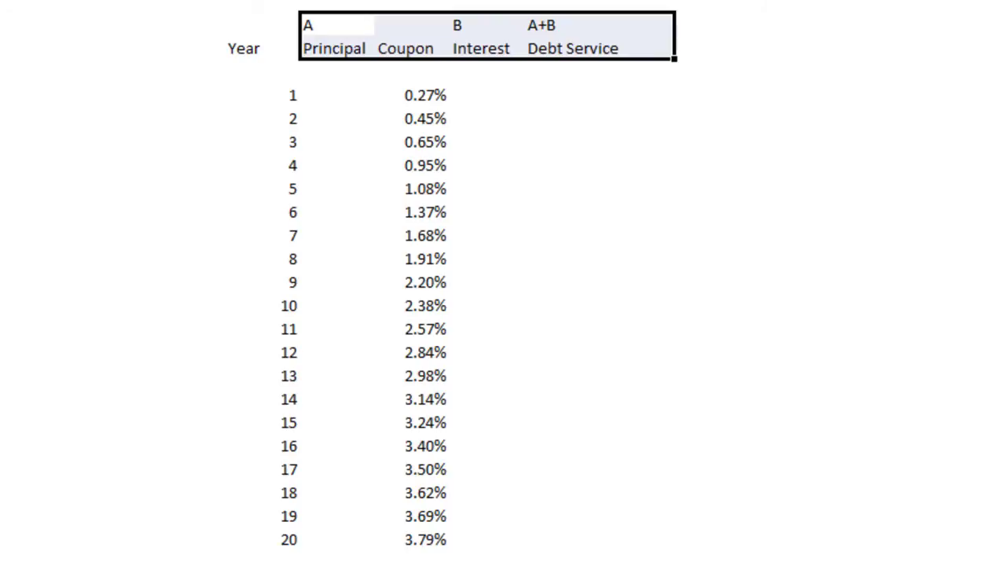
{"action": "key", "text": "alt+h"}
{"action": "key", "text": "a"}
{"action": "key", "text": "c"}
{"action": "left_click", "coordinate": [591, 4]}
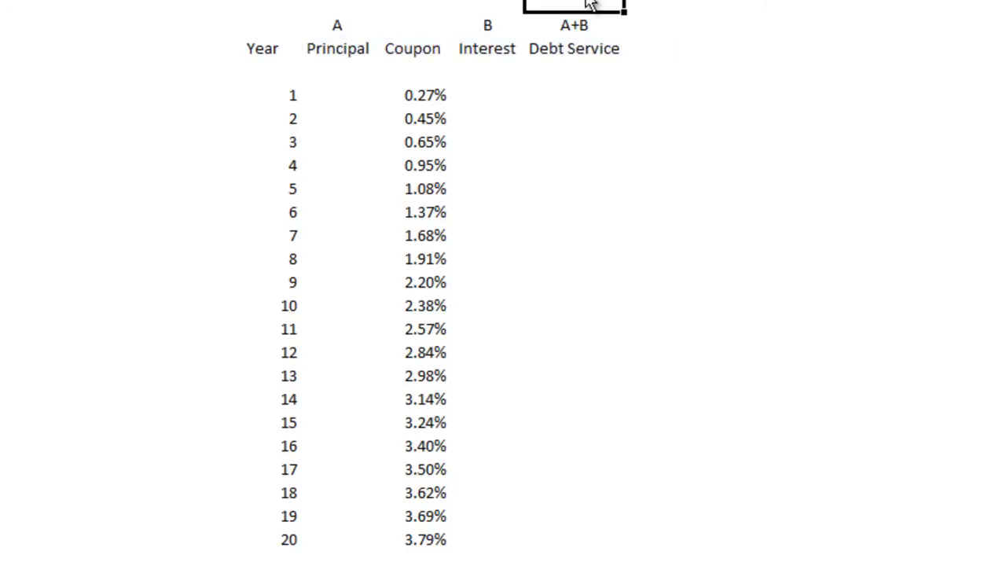
Enter 10,000,000 as the year 1 principal in G25.
{"action": "left_click", "coordinate": [425, 189]}
{"action": "left_click", "coordinate": [338, 306]}
{"action": "left_click", "coordinate": [338, 516]}
{"action": "left_click", "coordinate": [338, 540]}
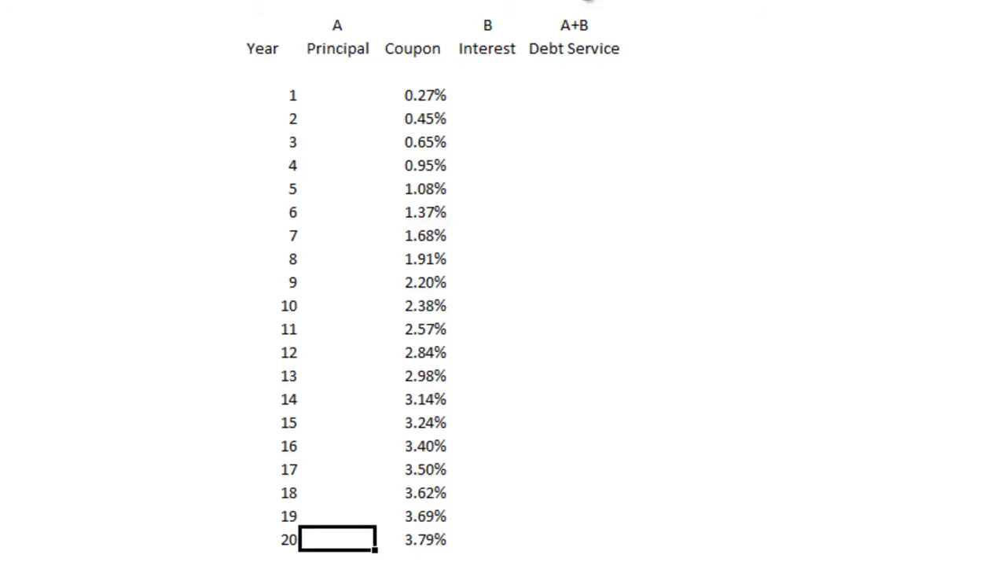
{"action": "left_click", "coordinate": [337, 376]}
{"action": "left_click", "coordinate": [337, 95]}
{"action": "type", "text": "1e7"}
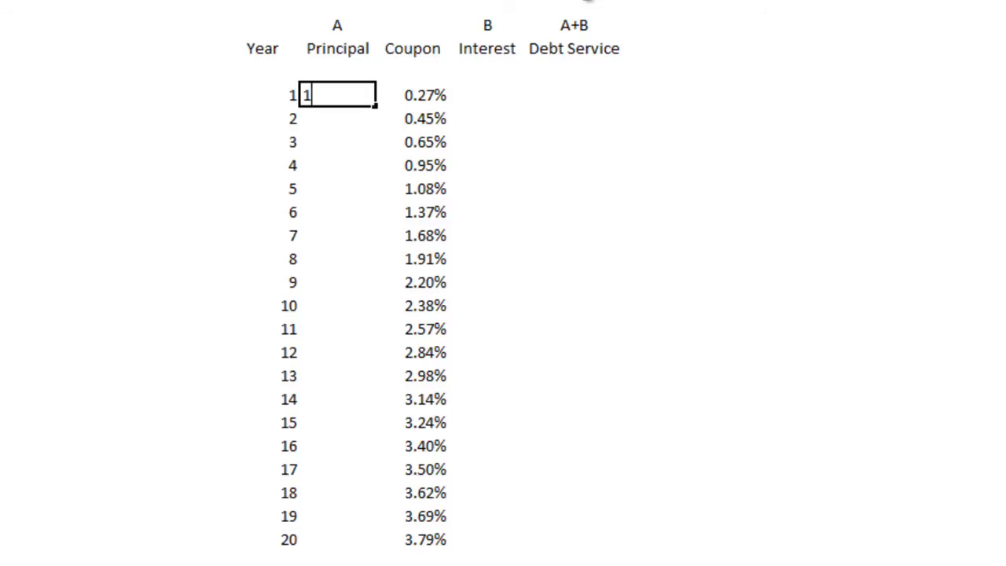
{"action": "key", "text": "Return"}
Link the year 2 principal to the year 1 cell and copy that formula down the Principal column through year 20.
{"action": "left_click", "coordinate": [338, 95]}
{"action": "left_click", "coordinate": [262, 71]}
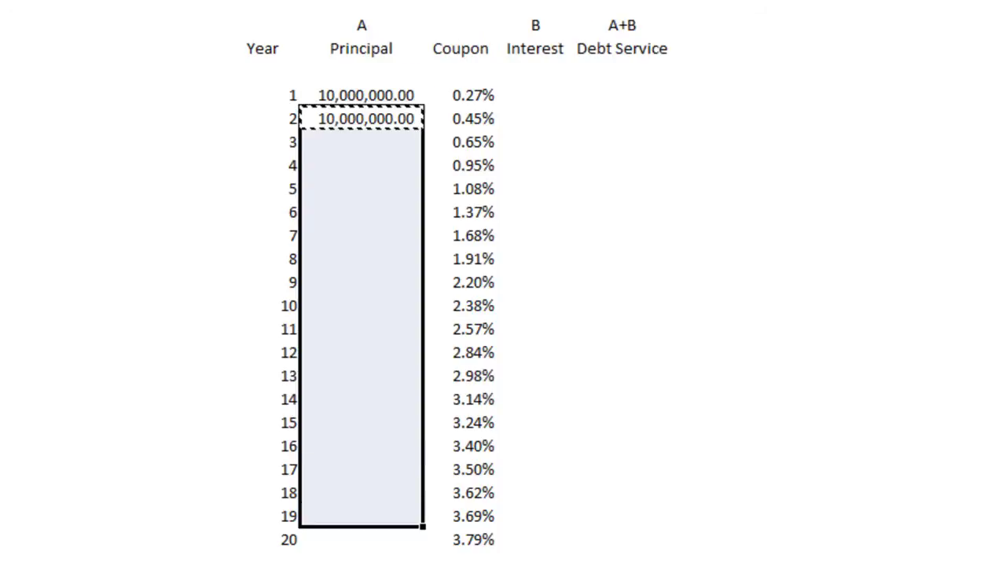
{"action": "key", "text": "shift+Down"}
{"action": "key", "text": "ctrl+v"}
{"action": "left_click", "coordinate": [472, 118]}
{"action": "left_click", "coordinate": [472, 95]}
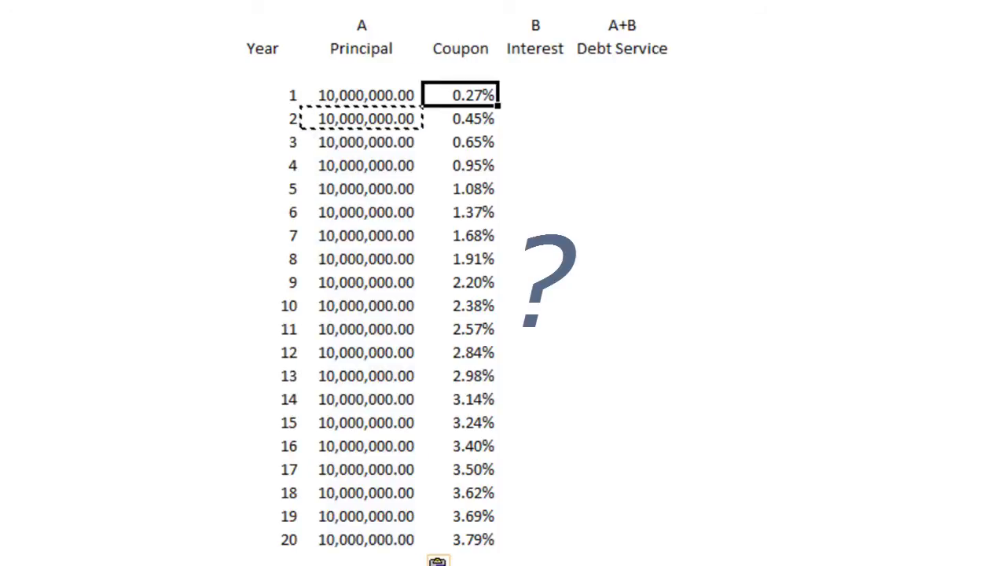
Clear the copy selection and widen the Interest column.
{"action": "left_click", "coordinate": [365, 95]}
{"action": "left_click", "coordinate": [534, 95]}
{"action": "key", "text": "Escape"}
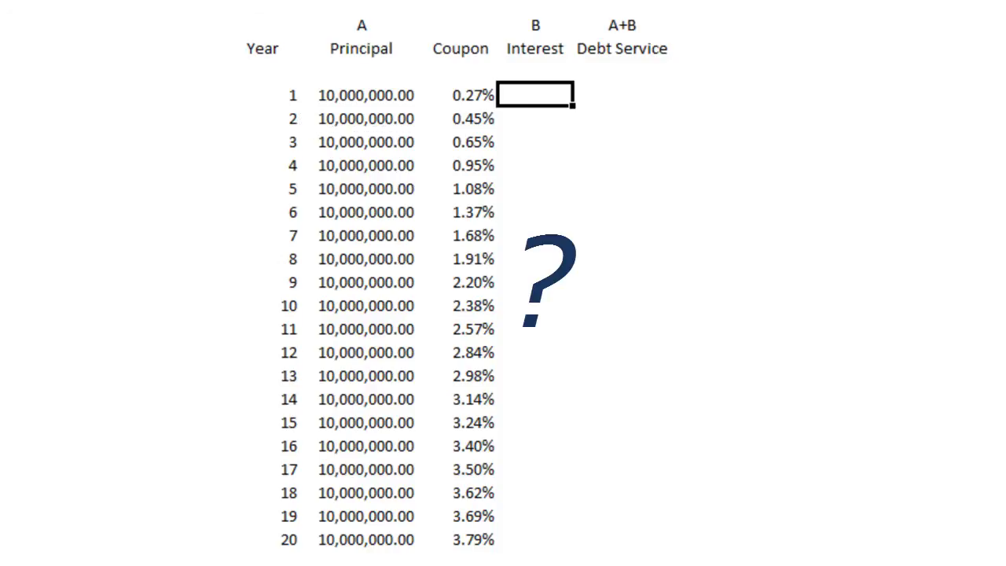
{"action": "left_click_drag", "start_coordinate": [575, 4], "coordinate": [606, 4]}
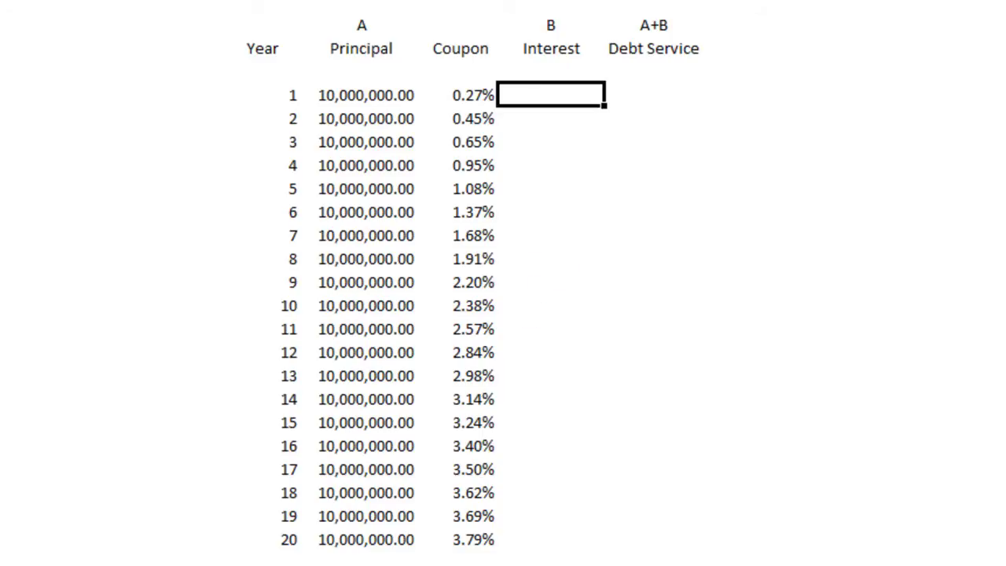
Examine the principal and coupon pairs that determine interest, going from year 1 down to year 20.
{"action": "left_click", "coordinate": [460, 96]}
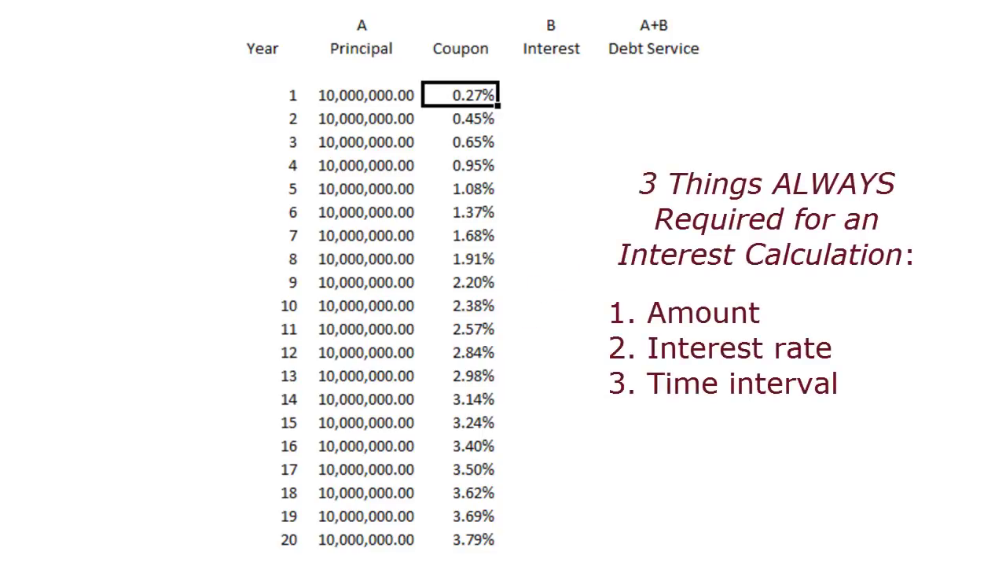
{"action": "left_click", "coordinate": [552, 95]}
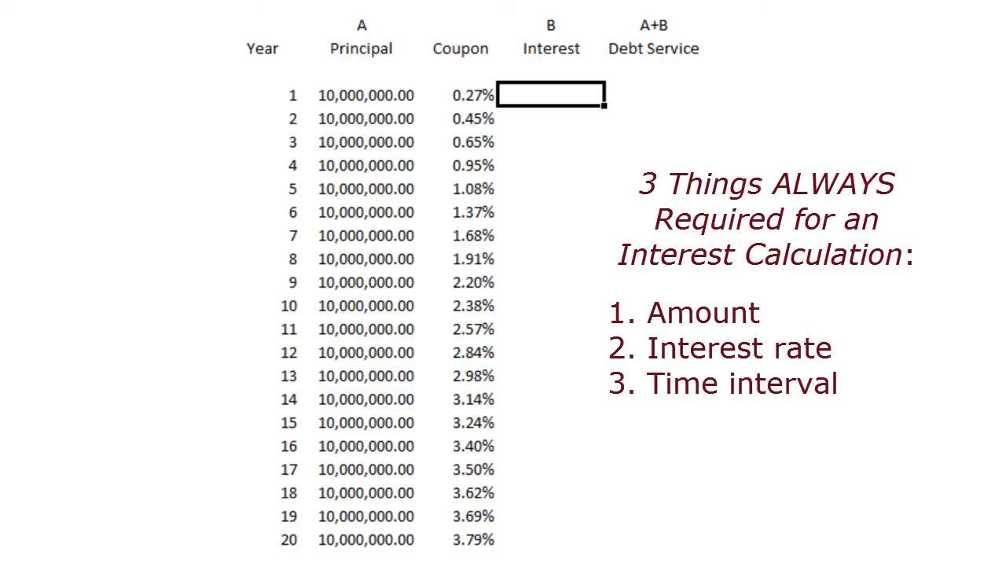
{"action": "key", "text": "Left"}
{"action": "key", "text": "Left"}
{"action": "key", "text": "Right"}
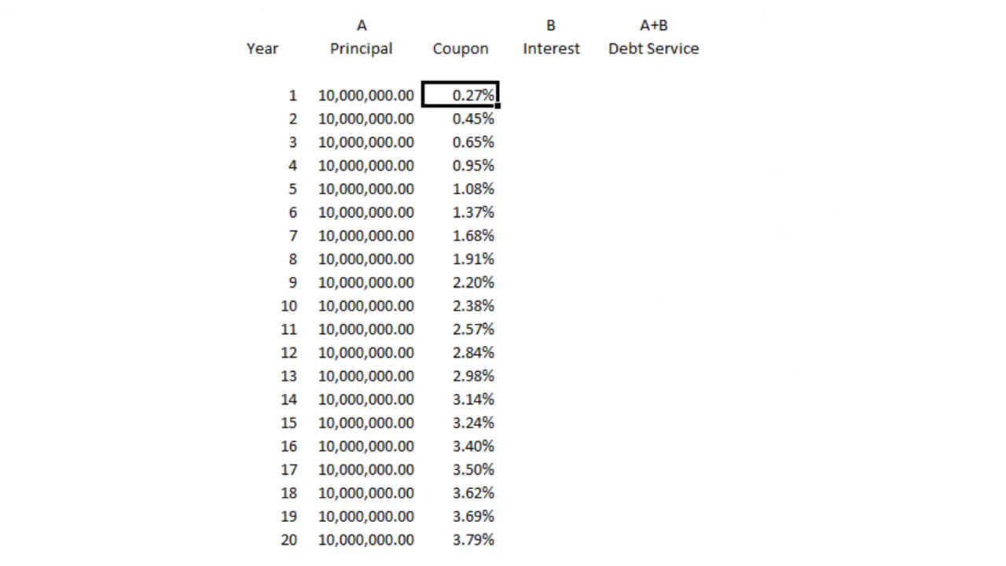
{"action": "key", "text": "Down"}
{"action": "key", "text": "Left"}
{"action": "key", "text": "Right"}
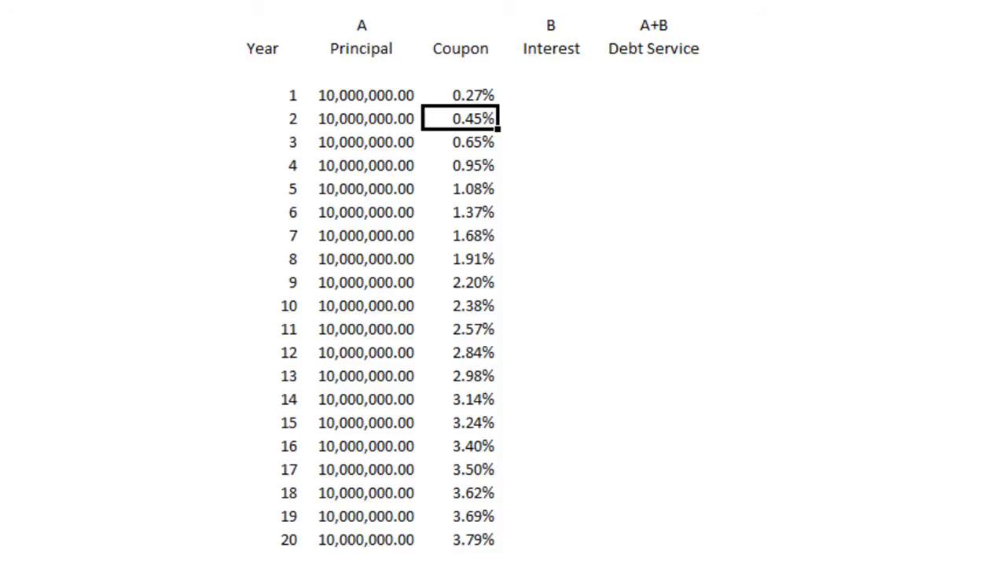
{"action": "key", "text": "Down"}
{"action": "key", "text": "Left"}
{"action": "key", "text": "Right"}
{"action": "key", "text": "Down"}
{"action": "key", "text": "Down"}
{"action": "key", "text": "Down"}
{"action": "key", "text": "Down"}
{"action": "key", "text": "Down"}
{"action": "key", "text": "Down"}
{"action": "key", "text": "Down"}
{"action": "key", "text": "Down"}
{"action": "key", "text": "Down"}
{"action": "key", "text": "Down"}
{"action": "key", "text": "Down"}
{"action": "key", "text": "Down"}
{"action": "key", "text": "Down"}
{"action": "key", "text": "Down"}
{"action": "key", "text": "Down"}
{"action": "key", "text": "Down"}
{"action": "key", "text": "Down"}
Enter the year 20 interest formula =H44*G44+I45 in I44.
{"action": "key", "text": "Right"}
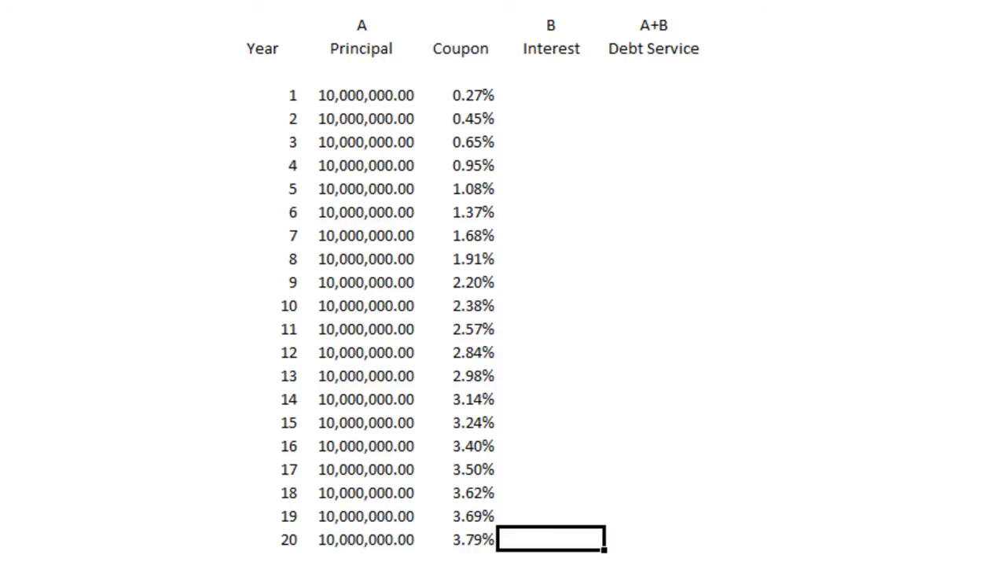
{"action": "type", "text": "="}
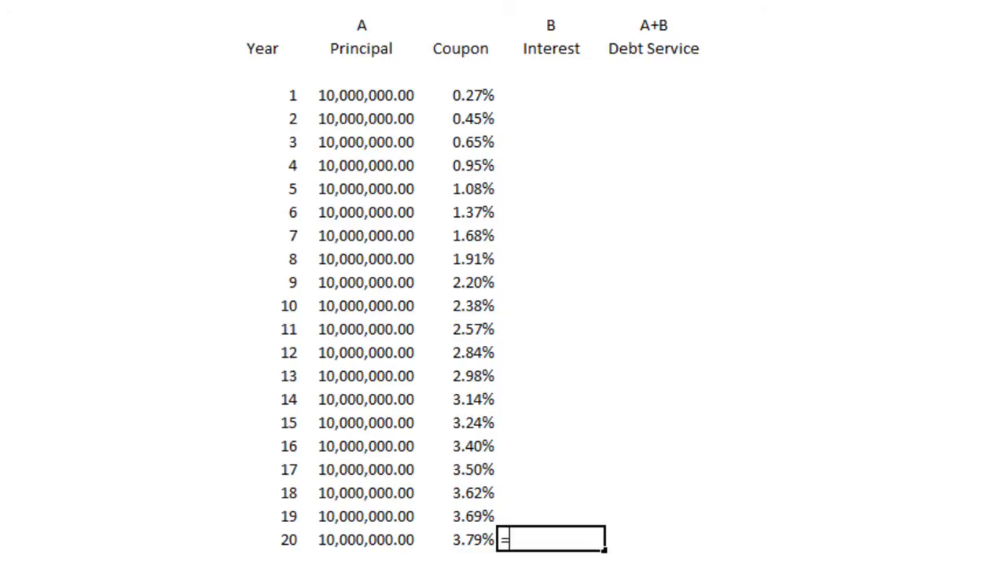
{"action": "type", "text": "H44*G44+"}
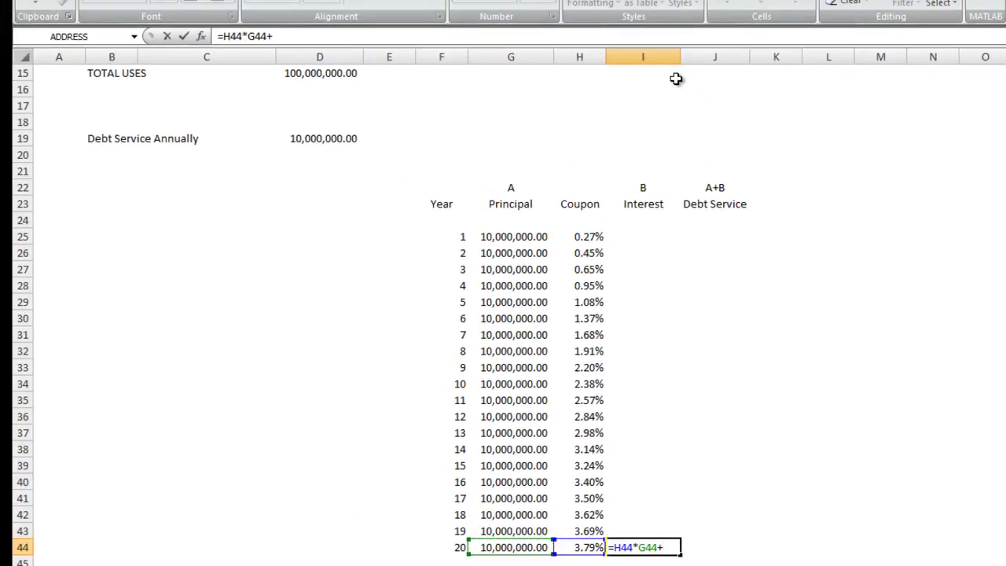
{"action": "key", "text": "Down"}
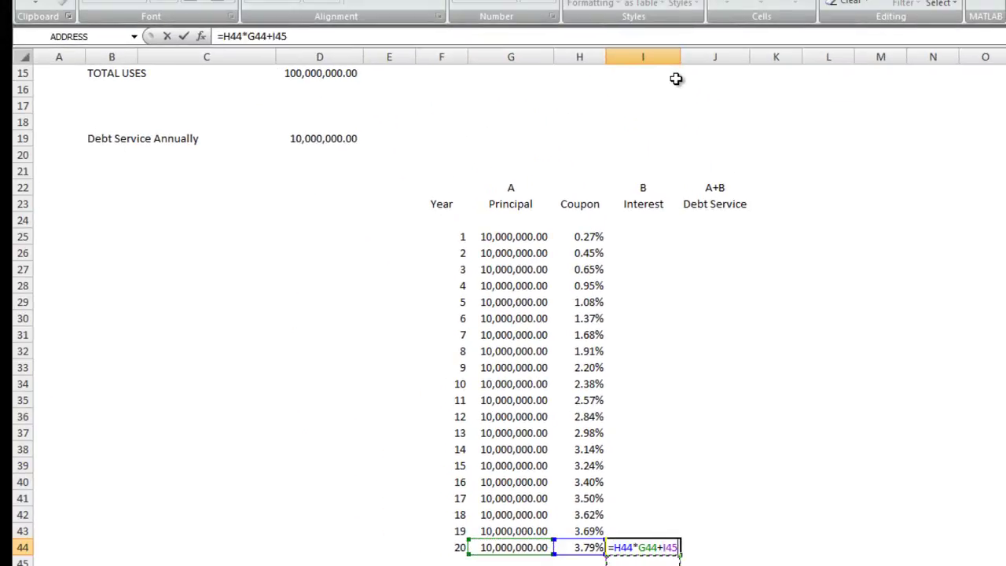
{"action": "key", "text": "Return"}
Copy the year 20 interest formula up the Interest column into I25:I43.
{"action": "key", "text": "Up"}
{"action": "key", "text": "ctrl+c"}
{"action": "key", "text": "Up"}
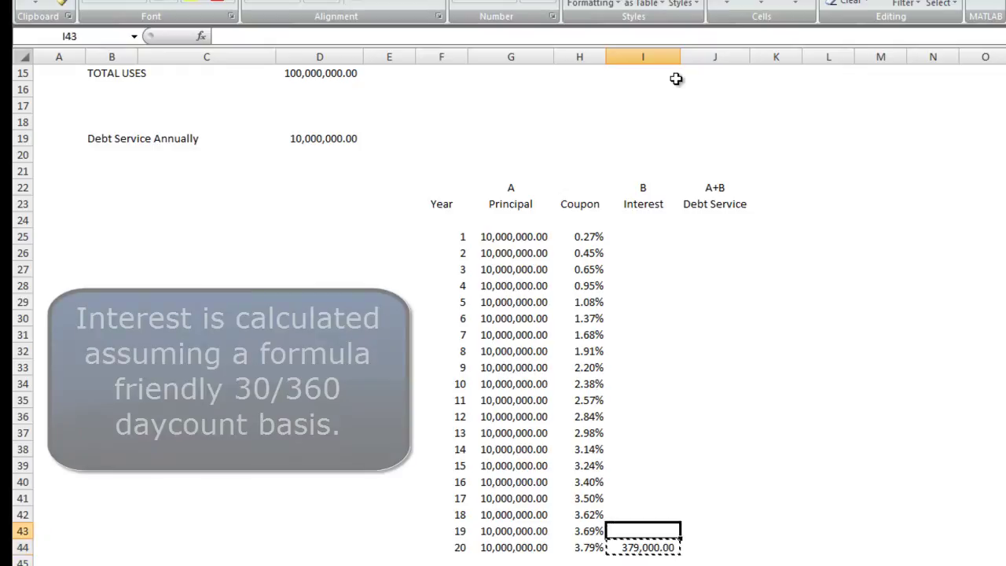
{"action": "key", "text": "shift+Up"}
{"action": "key", "text": "shift+Up"}
{"action": "key", "text": "shift+Up"}
{"action": "key", "text": "shift+Up"}
{"action": "key", "text": "shift+Up"}
{"action": "key", "text": "shift+Up"}
{"action": "key", "text": "shift+Up"}
{"action": "key", "text": "shift+Up"}
{"action": "key", "text": "shift+Up"}
{"action": "key", "text": "shift+Up"}
{"action": "key", "text": "shift+Up"}
{"action": "key", "text": "shift+Up"}
{"action": "key", "text": "shift+Up"}
{"action": "key", "text": "shift+Up"}
{"action": "key", "text": "shift+Up"}
{"action": "key", "text": "shift+Up"}
{"action": "key", "text": "shift+Up"}
{"action": "key", "text": "shift+Up"}
{"action": "key", "text": "ctrl+v"}
Inspect the year 20 interest formula in I44 and the cells it uses: I45, G44 and H44.
{"action": "key", "text": "Down"}
{"action": "key", "text": "Down"}
{"action": "key", "text": "Up"}
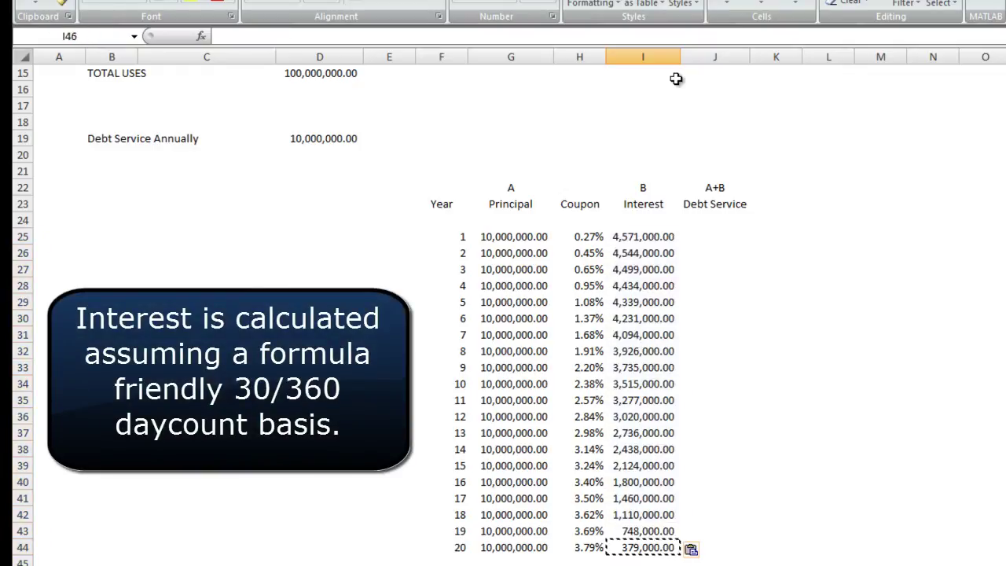
{"action": "key", "text": "Down"}
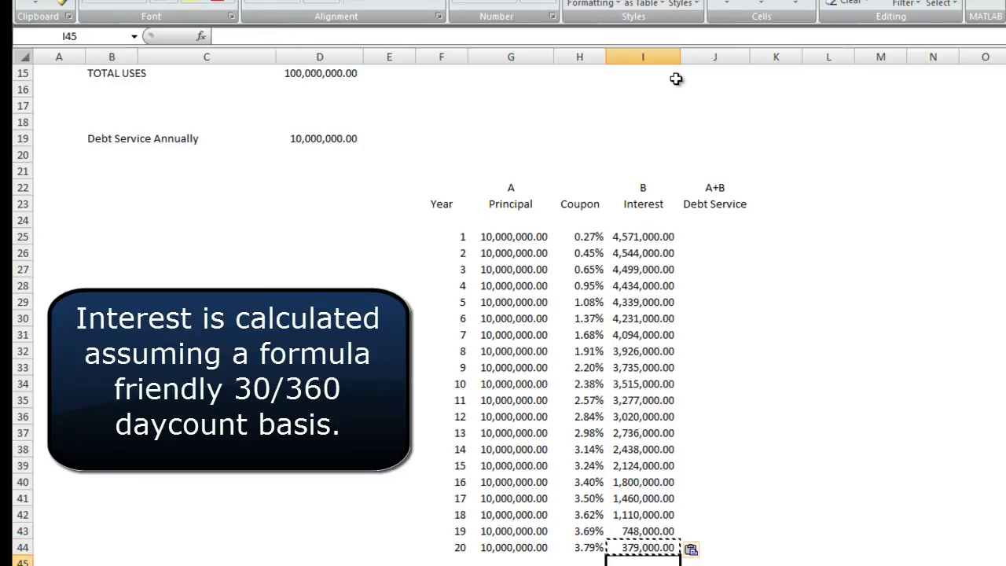
{"action": "key", "text": "Up"}
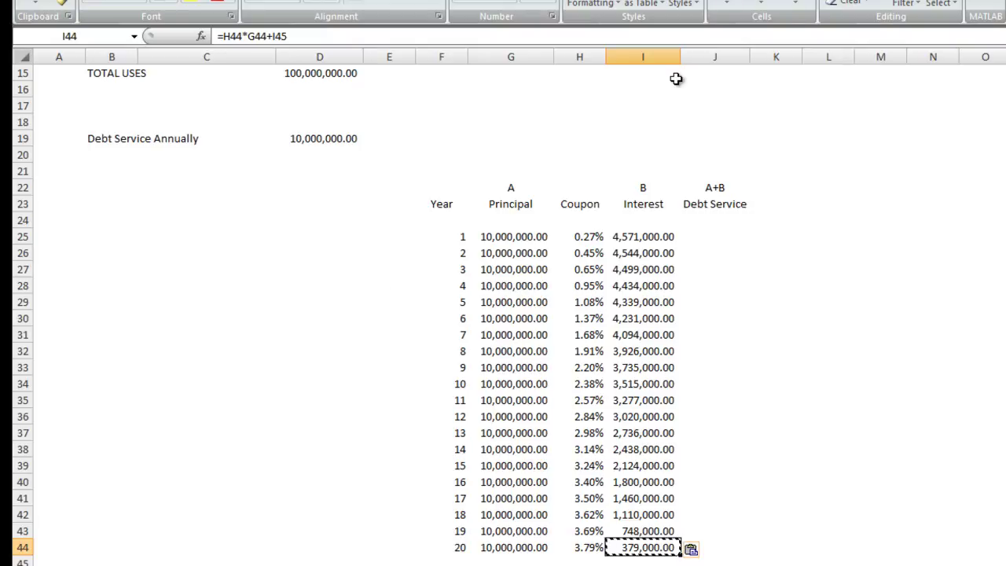
{"action": "key", "text": "Left"}
{"action": "key", "text": "Left"}
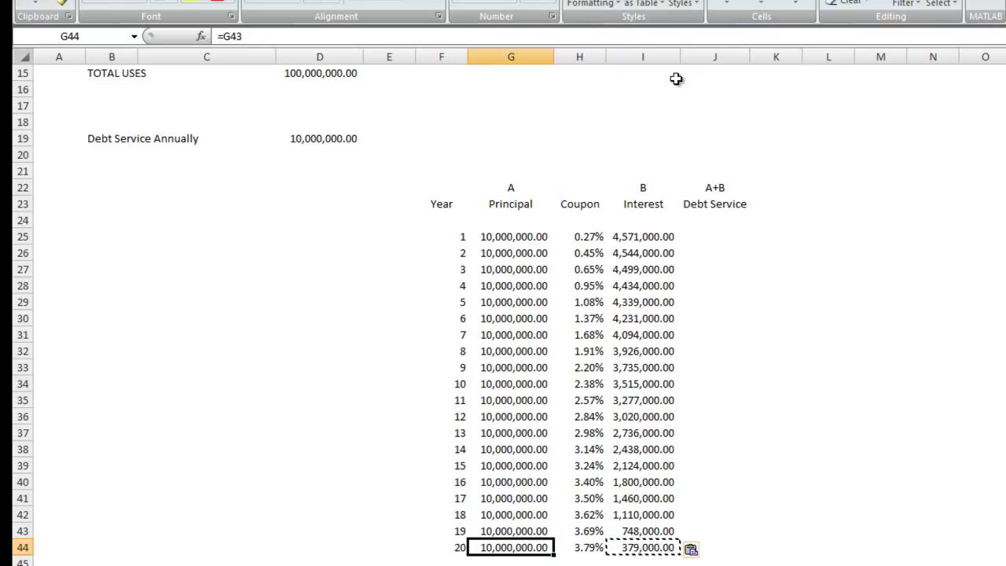
{"action": "key", "text": "Right"}
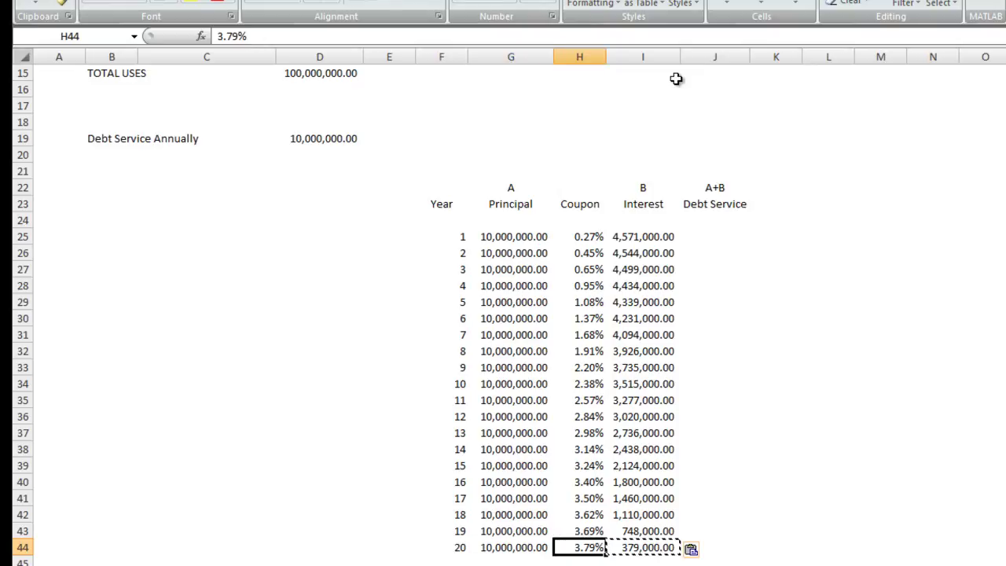
Check the copied interest formulas from year 20 up to year 1 and back down the column.
{"action": "key", "text": "Right"}
{"action": "key", "text": "Up"}
{"action": "key", "text": "Up"}
{"action": "key", "text": "Up"}
{"action": "key", "text": "Up"}
{"action": "key", "text": "Up"}
{"action": "key", "text": "Up"}
{"action": "key", "text": "Up"}
{"action": "key", "text": "Up"}
{"action": "key", "text": "Up"}
{"action": "key", "text": "Up"}
{"action": "key", "text": "Up"}
{"action": "key", "text": "Up"}
{"action": "key", "text": "Up"}
{"action": "key", "text": "Up"}
{"action": "key", "text": "Up"}
{"action": "key", "text": "Up"}
{"action": "key", "text": "Up"}
{"action": "key", "text": "Up"}
{"action": "key", "text": "Up"}
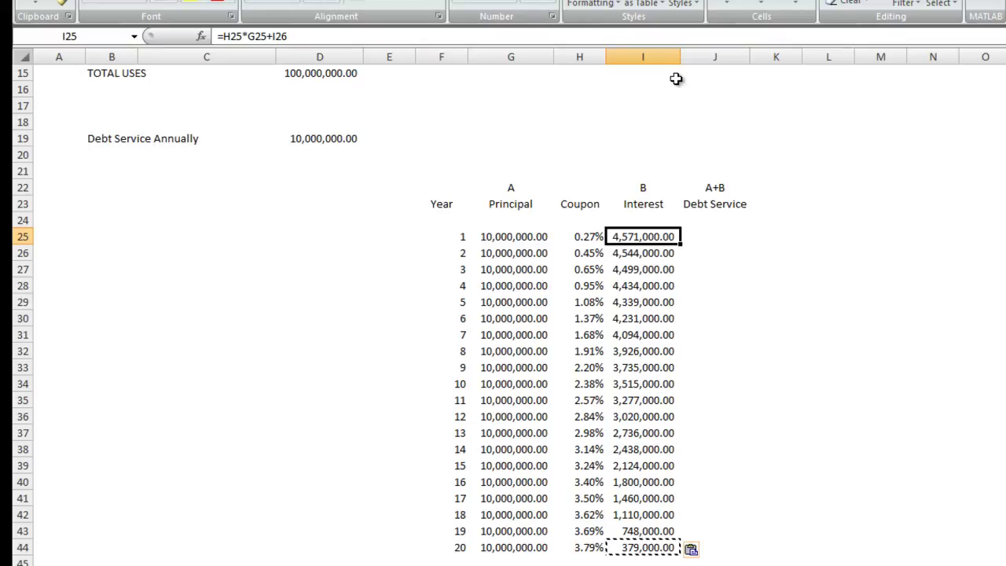
{"action": "key", "text": "Down"}
{"action": "key", "text": "Down"}
{"action": "key", "text": "Down"}
{"action": "key", "text": "Down"}
{"action": "key", "text": "Down"}
{"action": "key", "text": "Down"}
{"action": "key", "text": "Down"}
{"action": "key", "text": "Down"}
{"action": "key", "text": "Down"}
{"action": "key", "text": "Down"}
{"action": "key", "text": "Down"}
{"action": "key", "text": "Down"}
{"action": "key", "text": "Down"}
{"action": "key", "text": "Down"}
{"action": "key", "text": "Down"}
{"action": "key", "text": "Down"}
{"action": "key", "text": "Down"}
{"action": "key", "text": "Down"}
{"action": "key", "text": "Down"}
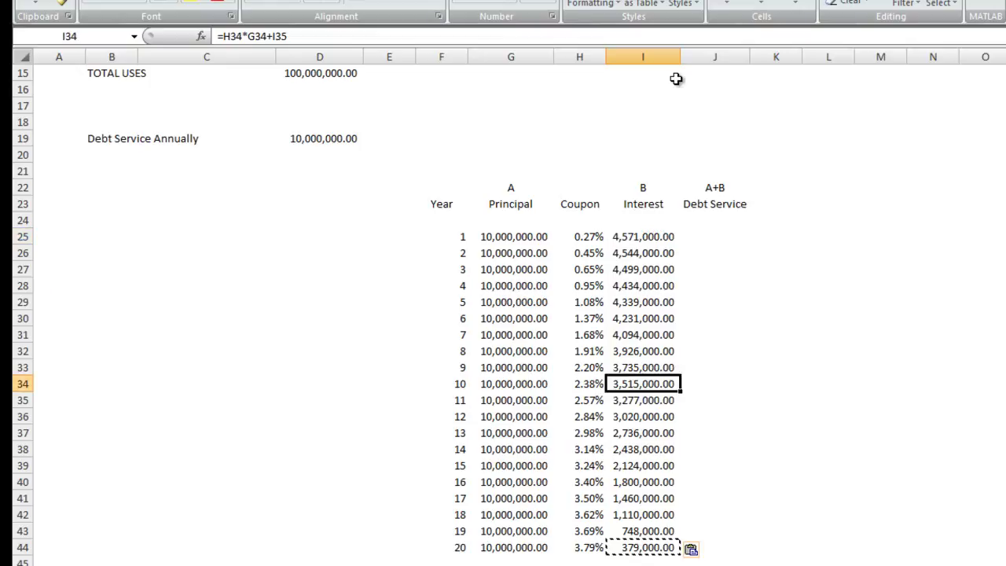
Replace the year 1 interest formula in I25 with a SUMPRODUCT of principal G25:G44 and coupons H25:H44.
{"action": "key", "text": "Up"}
{"action": "key", "text": "Up"}
{"action": "key", "text": "Up"}
{"action": "key", "text": "Up"}
{"action": "key", "text": "Up"}
{"action": "key", "text": "Up"}
{"action": "key", "text": "Up"}
{"action": "key", "text": "Up"}
{"action": "key", "text": "Up"}
{"action": "key", "text": "Up"}
{"action": "key", "text": "Up"}
{"action": "key", "text": "Up"}
{"action": "key", "text": "Up"}
{"action": "key", "text": "Up"}
{"action": "key", "text": "Up"}
{"action": "key", "text": "Up"}
{"action": "key", "text": "Up"}
{"action": "key", "text": "Up"}
{"action": "key", "text": "Up"}
{"action": "type", "text": "=si,"}
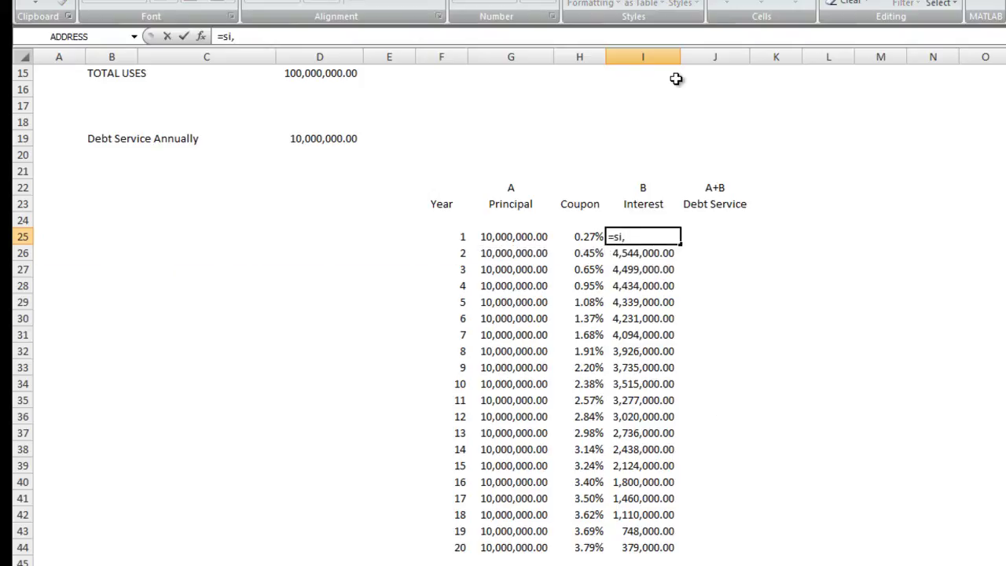
{"action": "key", "text": "BackSpace"}
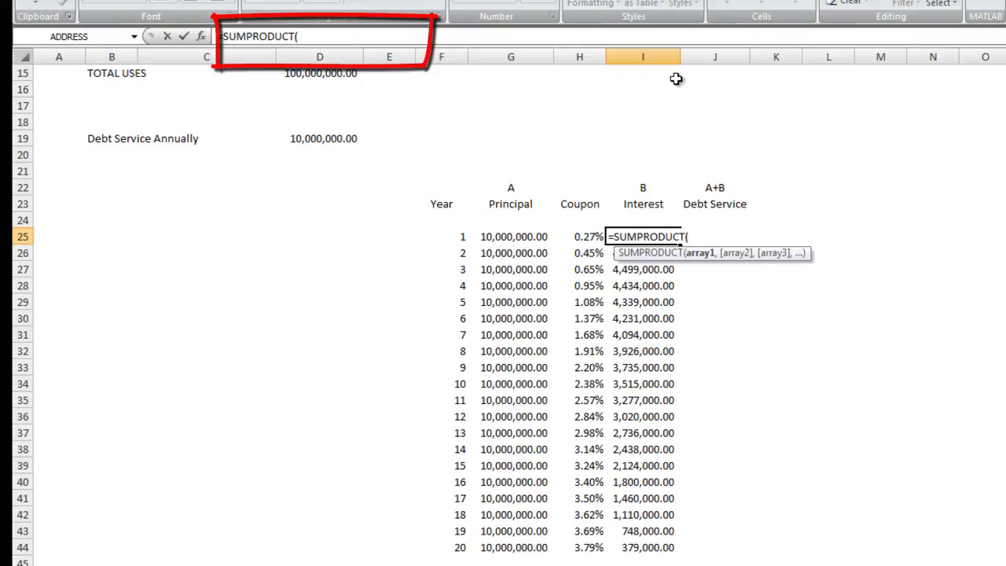
{"action": "key", "text": "Left"}
{"action": "key", "text": "Left"}
{"action": "key", "text": "ctrl+shift+Down"}
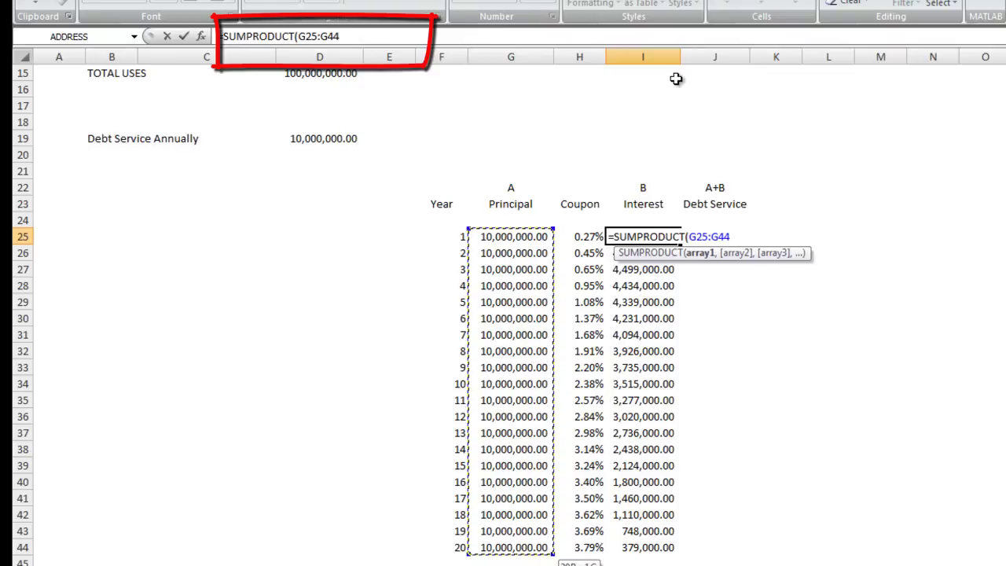
{"action": "type", "text": ","}
{"action": "key", "text": "Left"}
{"action": "key", "text": "ctrl+shift+Down"}
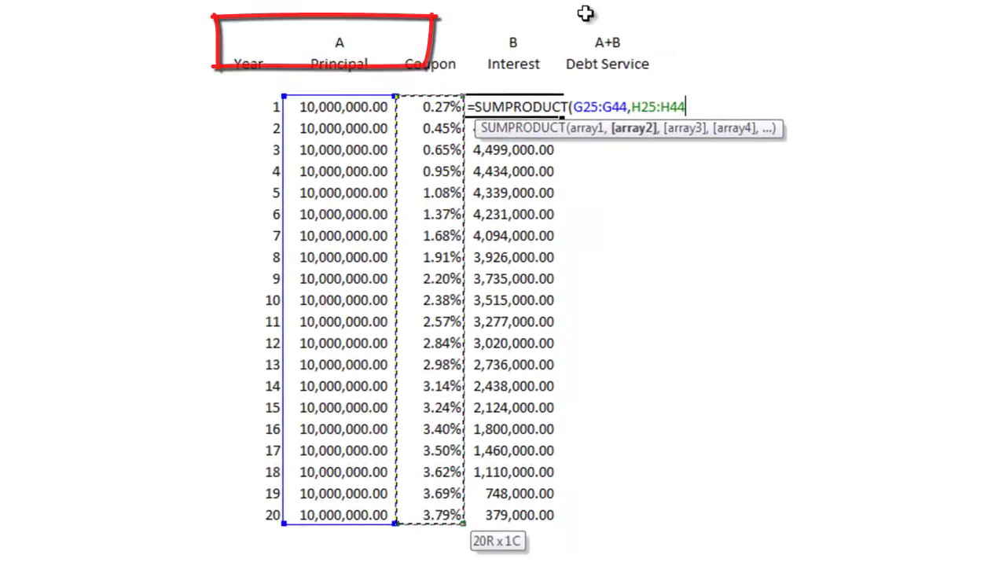
Lock the end rows of both ranges and complete the I25 formula as =SUMPRODUCT(G25:G$44,H25:H$44).
{"action": "left_click", "coordinate": [615, 107]}
{"action": "type", "text": "$"}
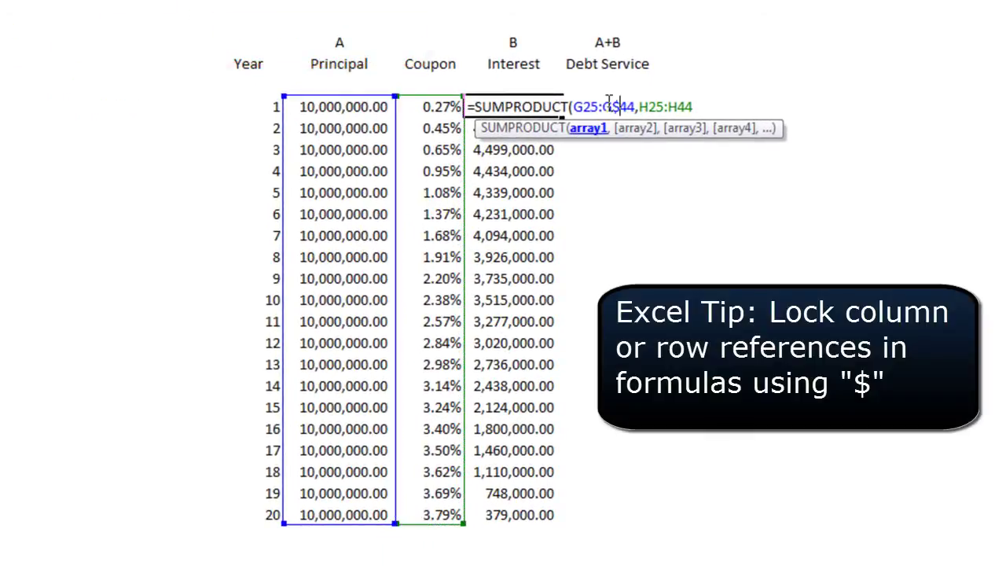
{"action": "key", "text": "Right"}
{"action": "key", "text": "Right"}
{"action": "key", "text": "Right"}
{"action": "key", "text": "Right"}
{"action": "key", "text": "Right"}
{"action": "key", "text": "Right"}
{"action": "key", "text": "Right"}
{"action": "key", "text": "Right"}
{"action": "type", "text": "$"}
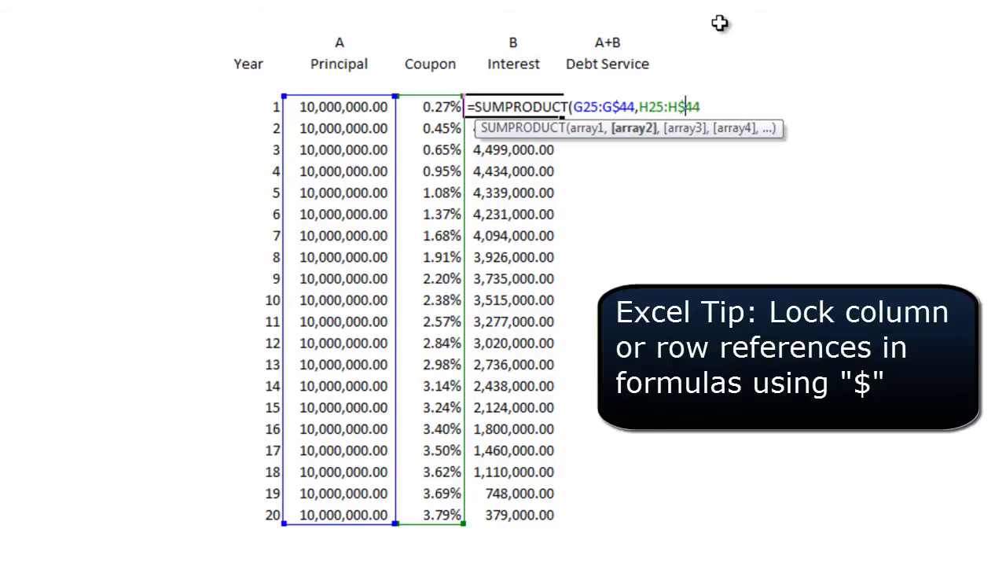
{"action": "type", "text": ")"}
{"action": "key", "text": "Return"}
Copy the year 1 SUMPRODUCT formula down the Interest column into I26:I44.
{"action": "key", "text": "Up"}
{"action": "key", "text": "ctrl+c"}
{"action": "key", "text": "Down"}
{"action": "key", "text": "shift+Down"}
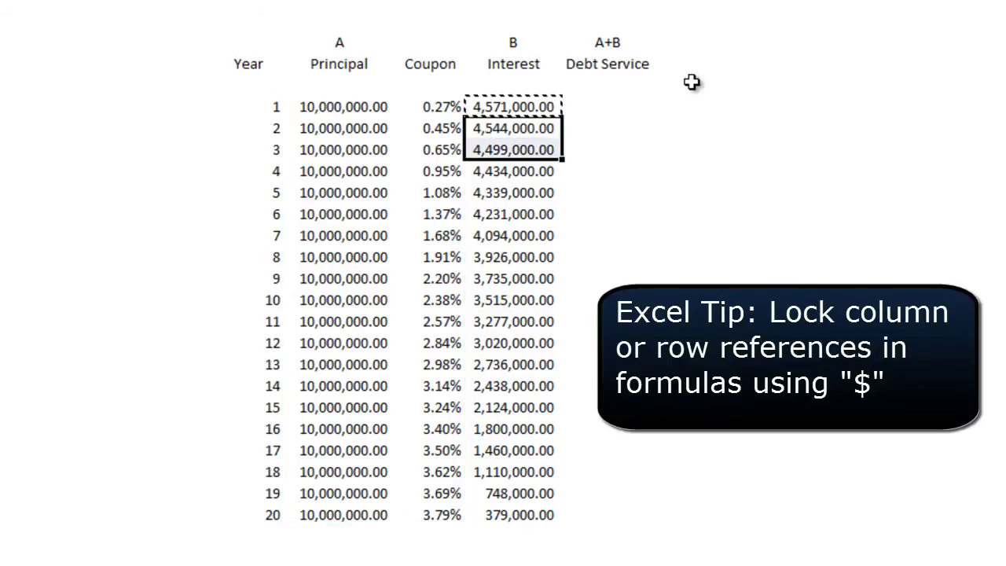
{"action": "key", "text": "ctrl+shift+Down"}
{"action": "key", "text": "ctrl+v"}
Check the copied interest formulas down to year 20, along with the principal and coupon cells in row 44.
{"action": "key", "text": "Down"}
{"action": "key", "text": "Down"}
{"action": "key", "text": "Down"}
{"action": "key", "text": "Down"}
{"action": "key", "text": "Down"}
{"action": "key", "text": "Down"}
{"action": "key", "text": "Down"}
{"action": "key", "text": "Down"}
{"action": "key", "text": "Down"}
{"action": "key", "text": "Down"}
{"action": "key", "text": "Down"}
{"action": "key", "text": "Down"}
{"action": "key", "text": "Down"}
{"action": "key", "text": "Down"}
{"action": "key", "text": "Down"}
{"action": "key", "text": "Down"}
{"action": "key", "text": "Down"}
{"action": "key", "text": "Down"}
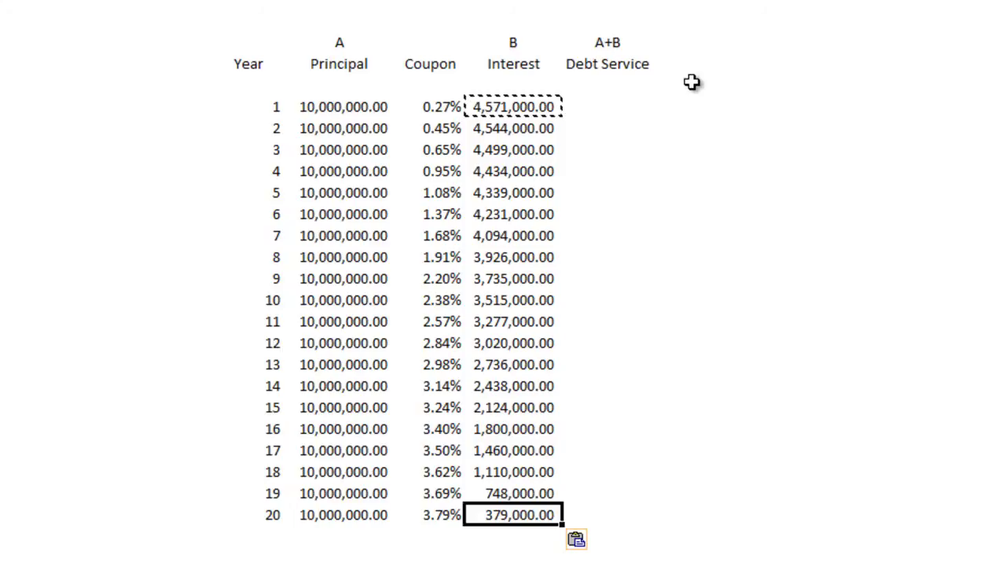
{"action": "key", "text": "Left"}
{"action": "key", "text": "Left"}
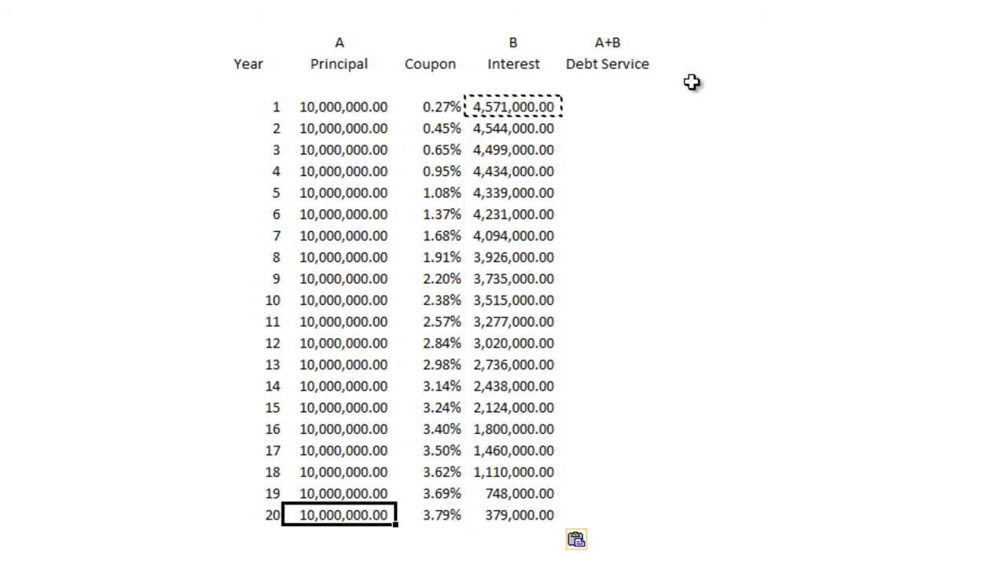
{"action": "key", "text": "Right"}
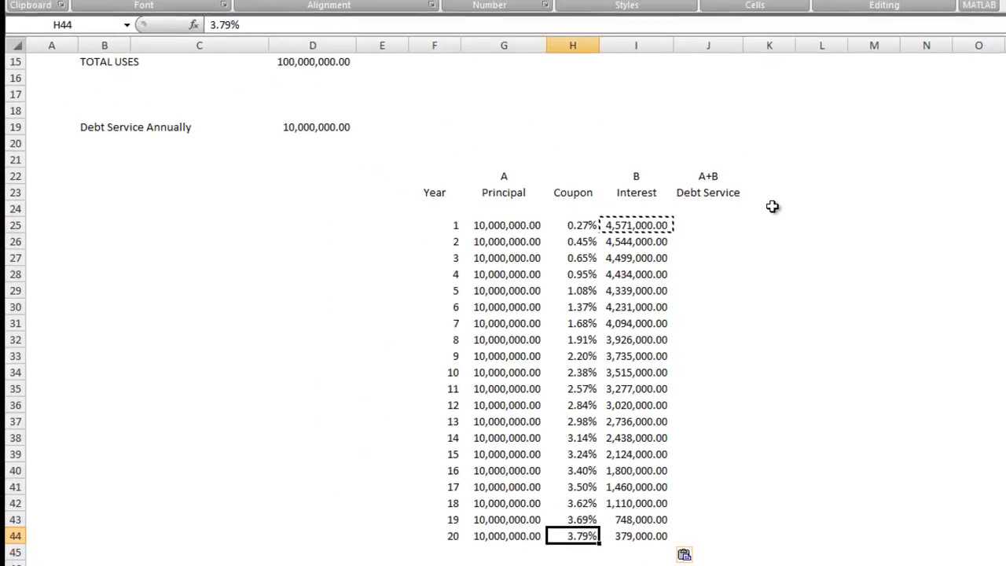
{"action": "key", "text": "Right"}
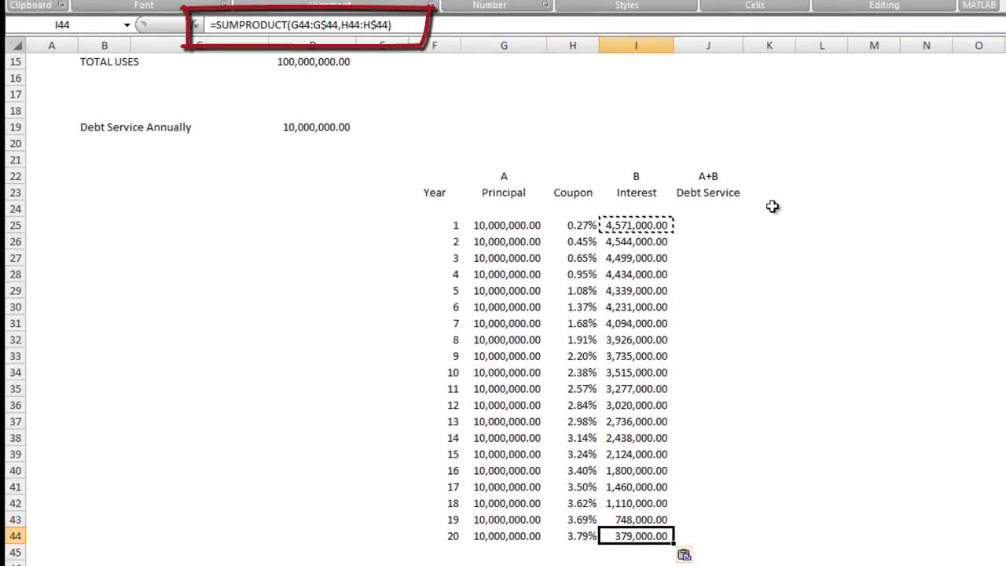
Enter the year 20 debt service formula =I44+G44 in J44.
{"action": "key", "text": "Right"}
{"action": "type", "text": "="}
{"action": "key", "text": "Left"}
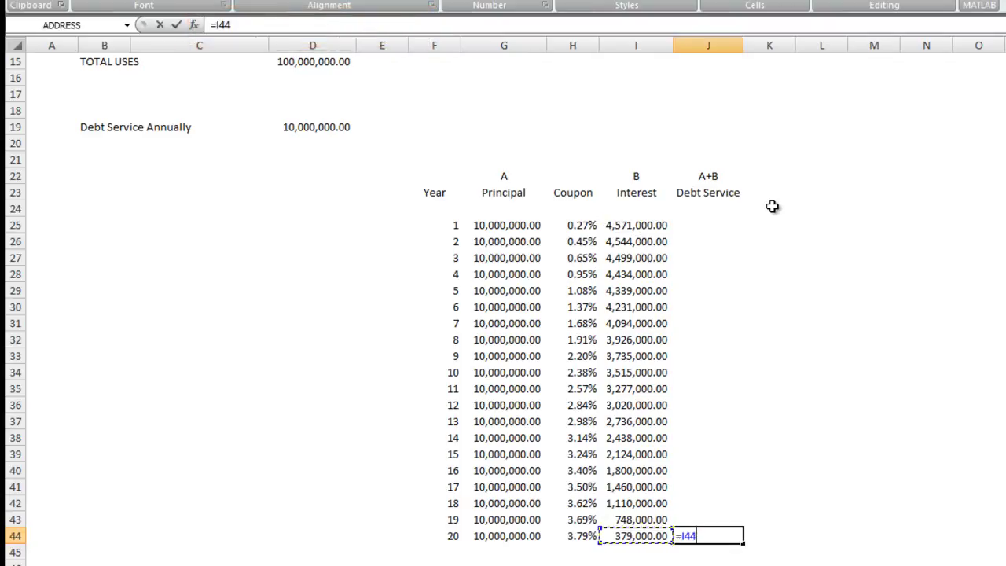
{"action": "type", "text": "+"}
{"action": "key", "text": "Left"}
{"action": "key", "text": "Left"}
{"action": "key", "text": "Left"}
{"action": "key", "text": "ctrl+Return"}
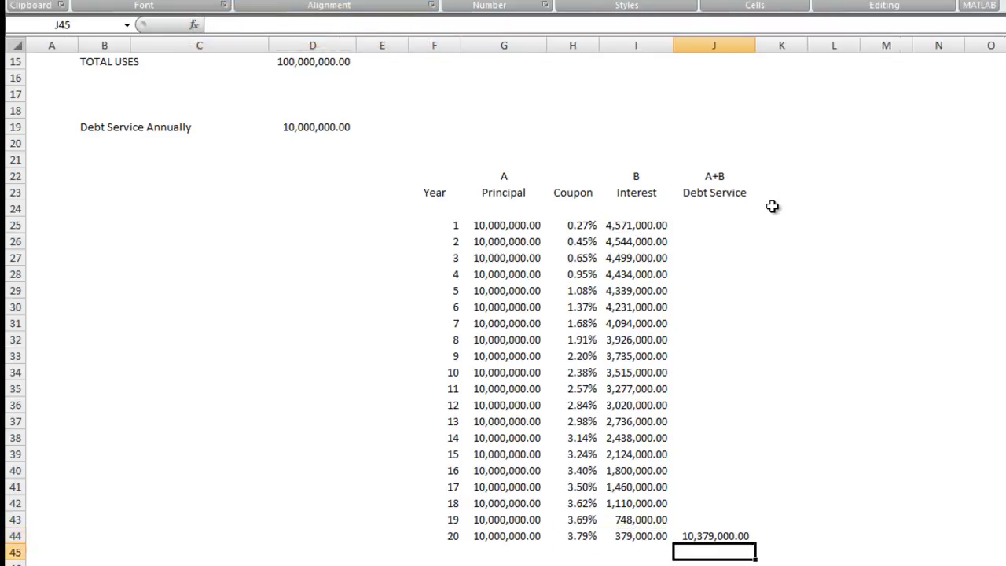
Copy the year 20 debt service formula up the Debt Service column into J25:J43.
{"action": "key", "text": "ctrl+c"}
{"action": "key", "text": "shift+Up"}
{"action": "key", "text": "ctrl+v"}
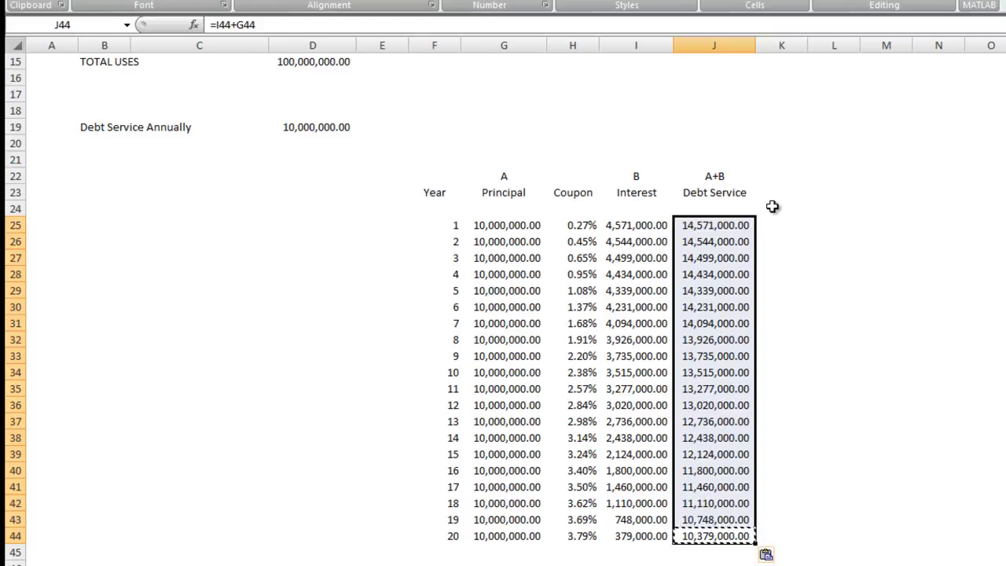
Insert a stacked column chart of principal G25:G44 and interest I25:I44, placed beside the Debt Service column.
{"action": "key", "text": "Left"}
{"action": "key", "text": "Left"}
{"action": "key", "text": "Left"}
{"action": "key", "text": "Up"}
{"action": "key", "text": "Up"}
{"action": "key", "text": "Up"}
{"action": "key", "text": "Up"}
{"action": "key", "text": "Up"}
{"action": "key", "text": "Up"}
{"action": "key", "text": "Up"}
{"action": "key", "text": "Up"}
{"action": "key", "text": "Up"}
{"action": "key", "text": "Up"}
{"action": "key", "text": "Up"}
{"action": "key", "text": "Up"}
{"action": "key", "text": "Up"}
{"action": "key", "text": "Up"}
{"action": "key", "text": "Up"}
{"action": "key", "text": "Up"}
{"action": "key", "text": "Up"}
{"action": "key", "text": "Up"}
{"action": "key", "text": "Up"}
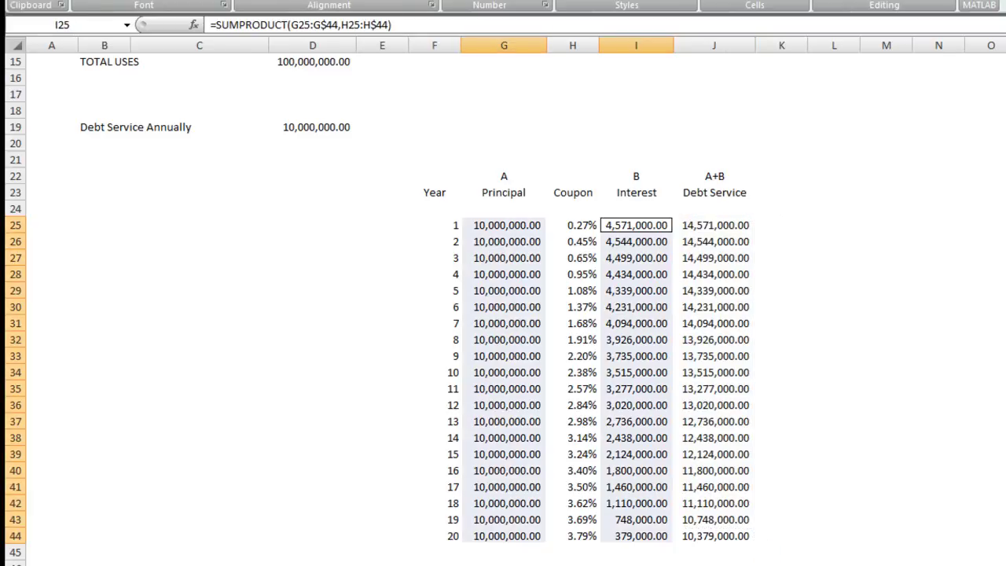
{"action": "key", "text": "alt+n"}
{"action": "left_click", "coordinate": [298, 4]}
{"action": "left_click", "coordinate": [317, 40]}
{"action": "left_click_drag", "start_coordinate": [911, 260], "coordinate": [1005, 215]}
{"action": "left_click", "coordinate": [993, 470]}
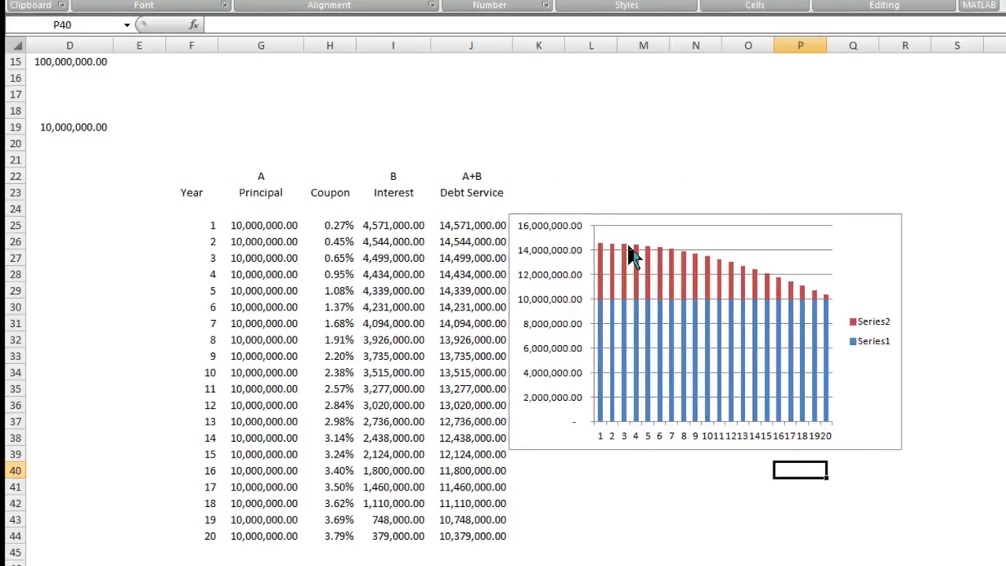
Total the Principal column in G24 above year 1 with =SUM(G25:G44).
{"action": "left_click", "coordinate": [248, 550]}
{"action": "left_click", "coordinate": [263, 225]}
{"action": "key", "text": "Up"}
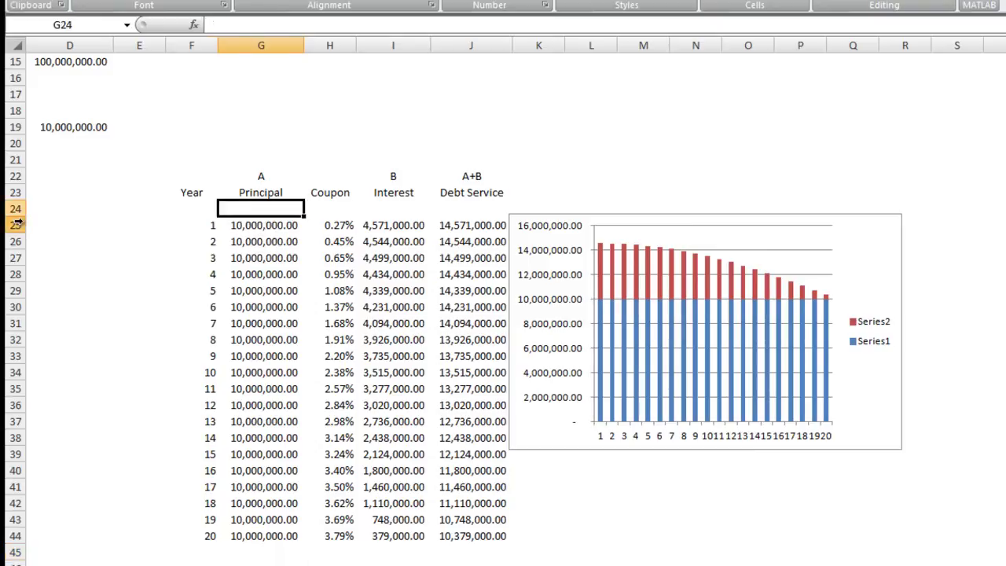
{"action": "type", "text": "=sum("}
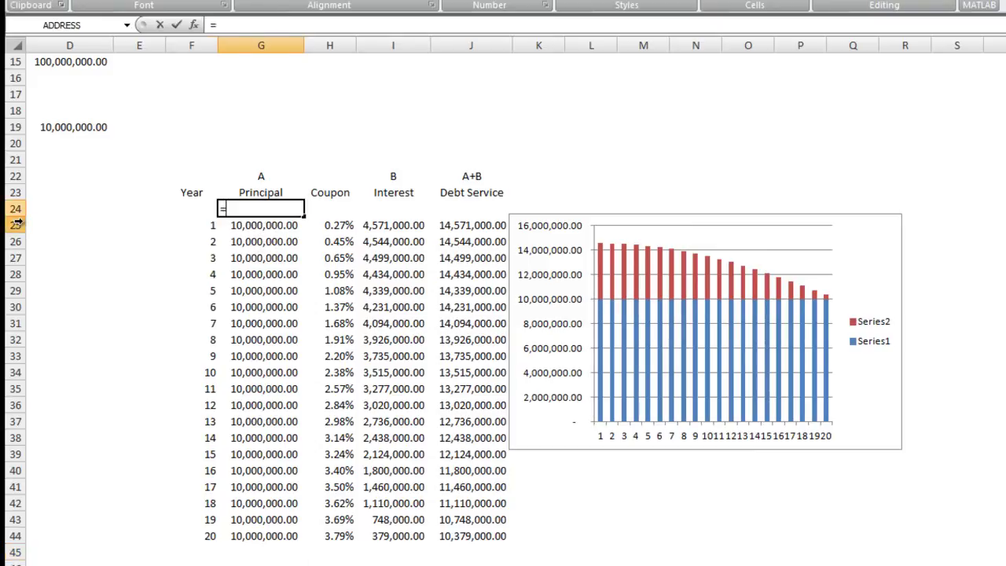
{"action": "key", "text": "Down"}
{"action": "key", "text": "shift+Down"}
{"action": "key", "text": "shift+Down"}
{"action": "key", "text": "shift+Down"}
{"action": "key", "text": "shift+Down"}
{"action": "key", "text": "shift+Down"}
{"action": "key", "text": "shift+Down"}
{"action": "key", "text": "shift+Down"}
{"action": "key", "text": "shift+Down"}
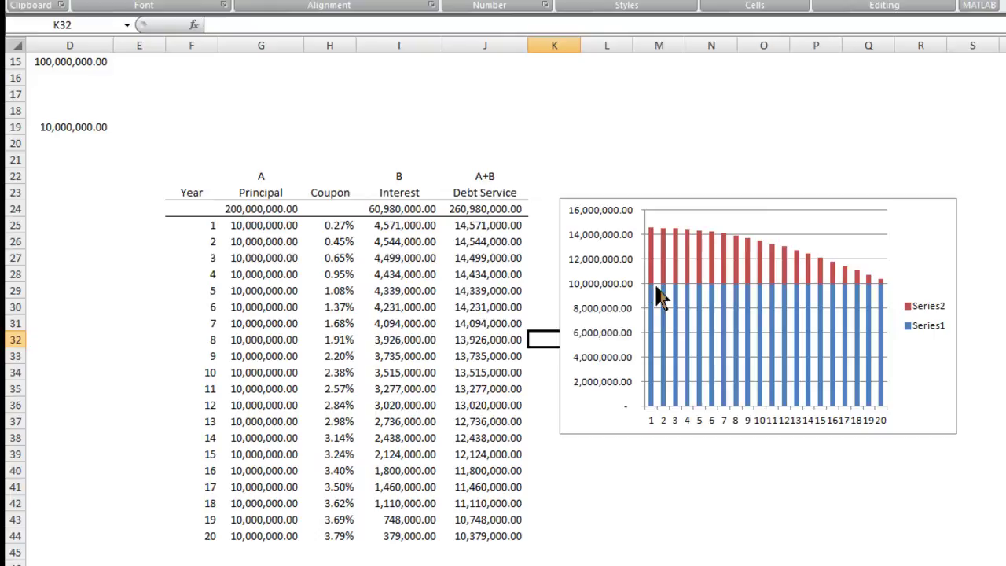
Link the Par Amount in D4 to the Principal column total with =G24.
{"action": "left_click", "coordinate": [279, 211]}
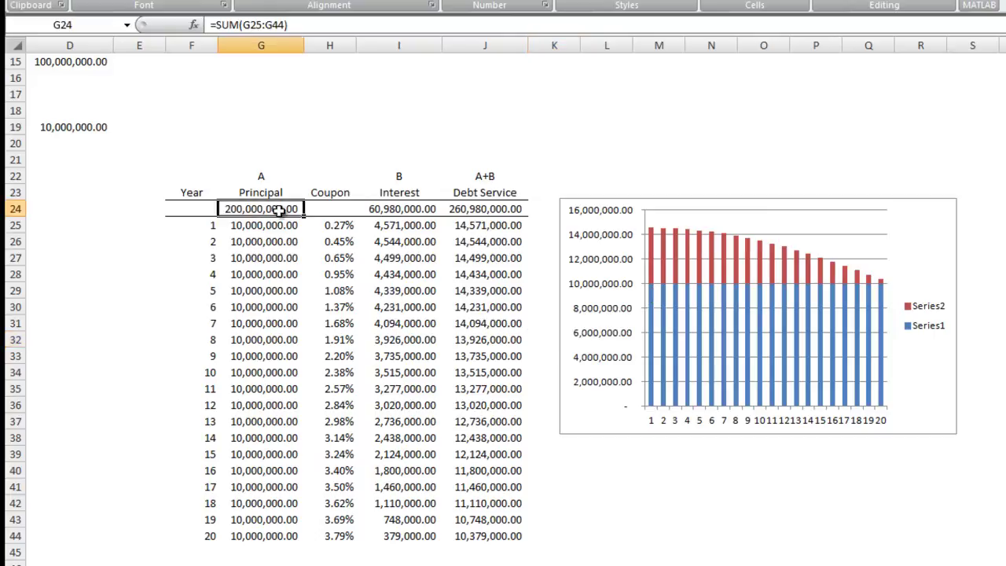
{"action": "key", "text": "Left"}
{"action": "key", "text": "Left"}
{"action": "key", "text": "Left"}
{"action": "key", "text": "Left"}
{"action": "key", "text": "Left"}
{"action": "key", "text": "Up"}
{"action": "key", "text": "Up"}
{"action": "key", "text": "Up"}
{"action": "key", "text": "Up"}
{"action": "key", "text": "Up"}
{"action": "key", "text": "Up"}
{"action": "key", "text": "Up"}
{"action": "key", "text": "Up"}
{"action": "key", "text": "Up"}
{"action": "key", "text": "Up"}
{"action": "key", "text": "Up"}
{"action": "key", "text": "Up"}
{"action": "key", "text": "Up"}
{"action": "key", "text": "Up"}
{"action": "key", "text": "Up"}
{"action": "key", "text": "Up"}
{"action": "key", "text": "Up"}
{"action": "key", "text": "Up"}
{"action": "key", "text": "Up"}
{"action": "key", "text": "Up"}
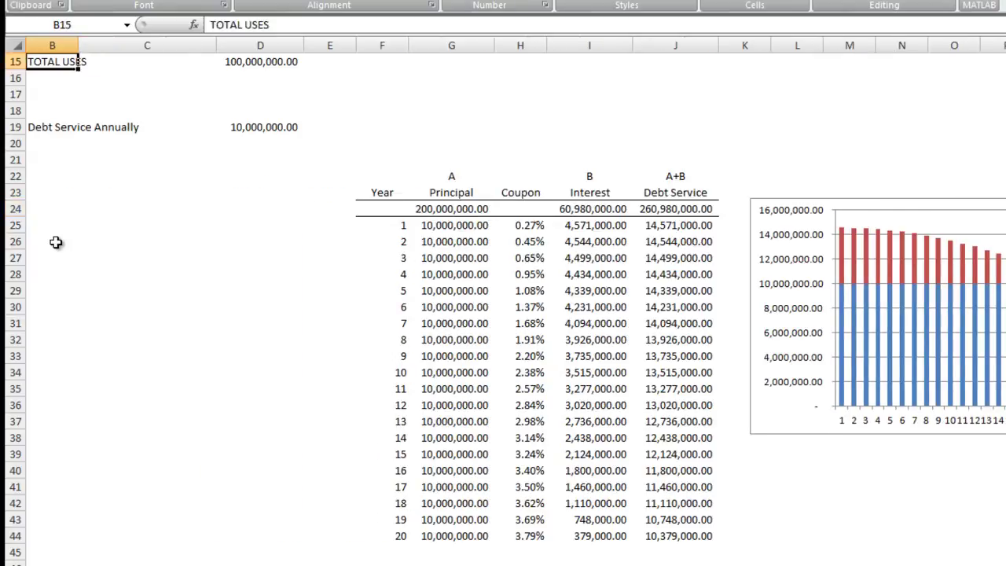
{"action": "key", "text": "Right"}
{"action": "key", "text": "Right"}
{"action": "key", "text": "Right"}
{"action": "key", "text": "Down"}
{"action": "key", "text": "Down"}
{"action": "key", "text": "Left"}
{"action": "key", "text": "Down"}
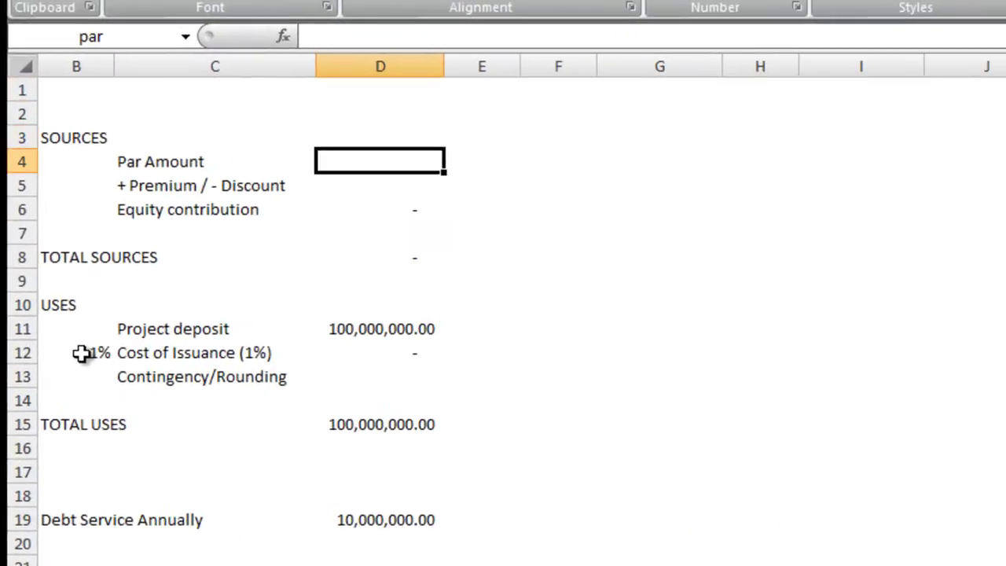
{"action": "type", "text": "="}
{"action": "key", "text": "Right"}
{"action": "key", "text": "Right"}
{"action": "key", "text": "Down"}
{"action": "key", "text": "Down"}
{"action": "key", "text": "Down"}
{"action": "key", "text": "Down"}
{"action": "key", "text": "Down"}
{"action": "key", "text": "Down"}
{"action": "key", "text": "Down"}
{"action": "key", "text": "Down"}
{"action": "key", "text": "Down"}
{"action": "key", "text": "Down"}
{"action": "key", "text": "Down"}
{"action": "key", "text": "Down"}
{"action": "key", "text": "Down"}
{"action": "key", "text": "Down"}
{"action": "key", "text": "Down"}
{"action": "key", "text": "Down"}
{"action": "key", "text": "Down"}
{"action": "key", "text": "Right"}
{"action": "key", "text": "Down"}
{"action": "key", "text": "Down"}
{"action": "key", "text": "Down"}
{"action": "key", "text": "Down"}
{"action": "key", "text": "Return"}
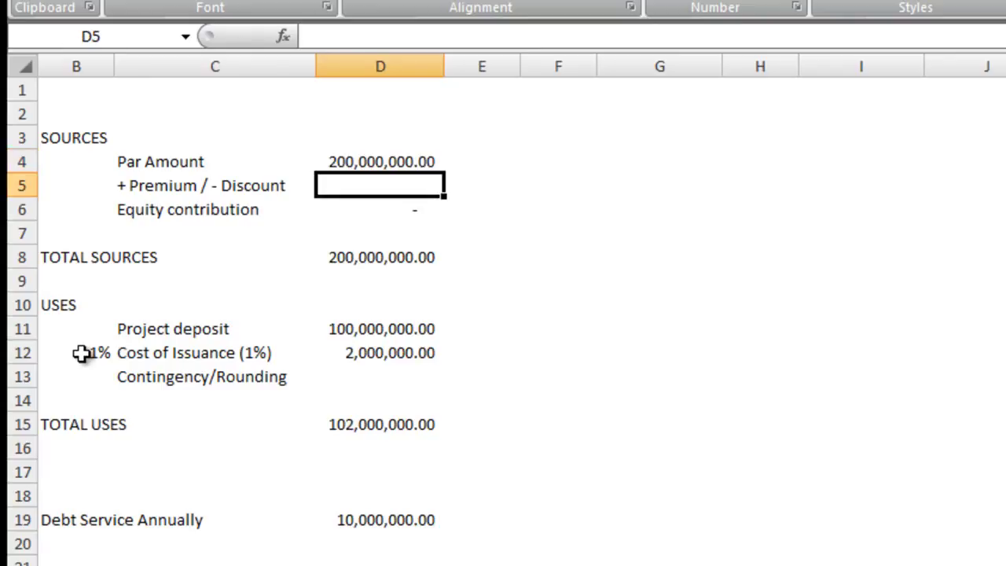
Enter 0 for the premium/discount in D5 and the Contingency/Rounding formula =D8-SUM(D11:D12) in D13.
{"action": "type", "text": "0"}
{"action": "key", "text": "Return"}
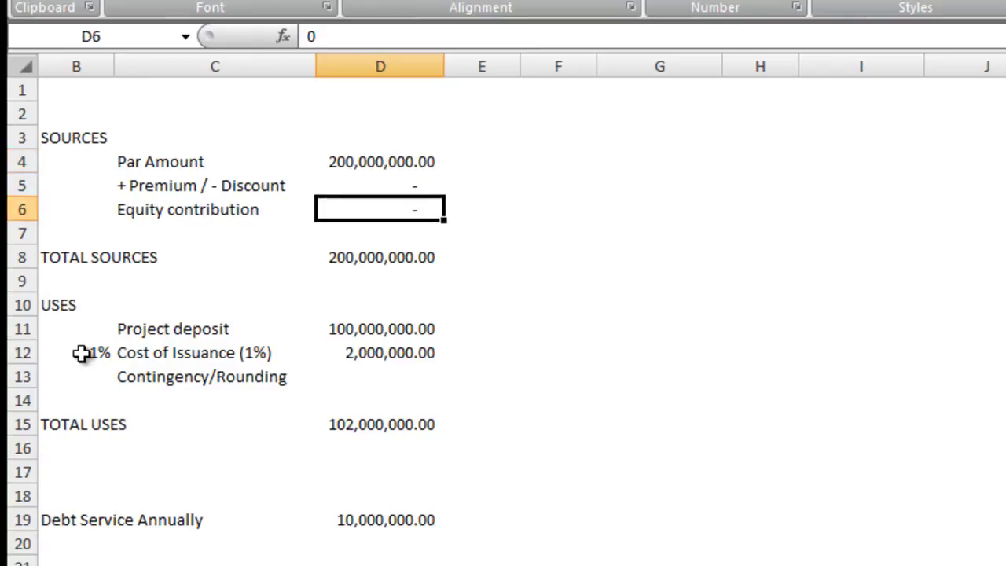
{"action": "key", "text": "Down"}
{"action": "key", "text": "Down"}
{"action": "key", "text": "Down"}
{"action": "key", "text": "Down"}
{"action": "key", "text": "Down"}
{"action": "key", "text": "Down"}
{"action": "key", "text": "Down"}
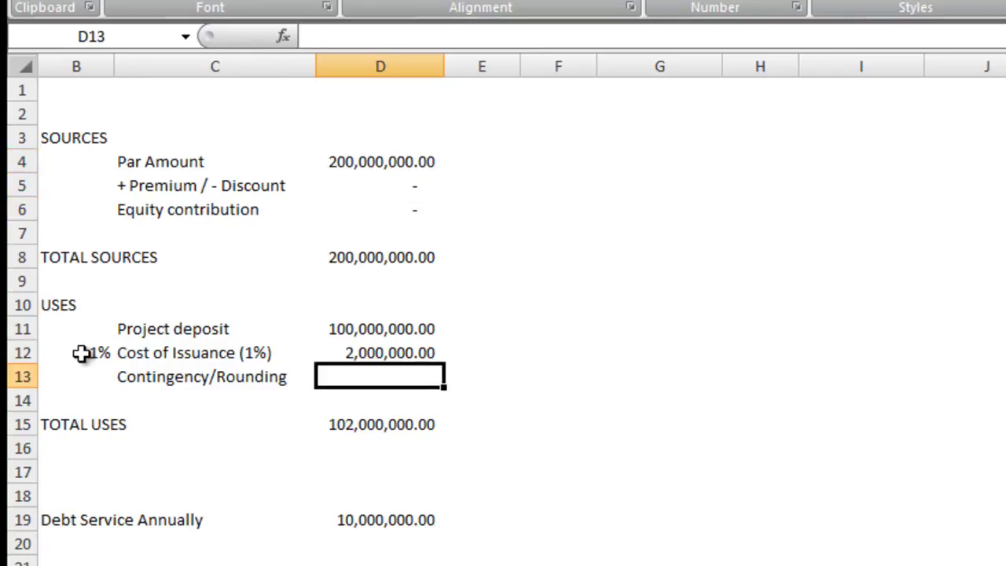
{"action": "type", "text": "="}
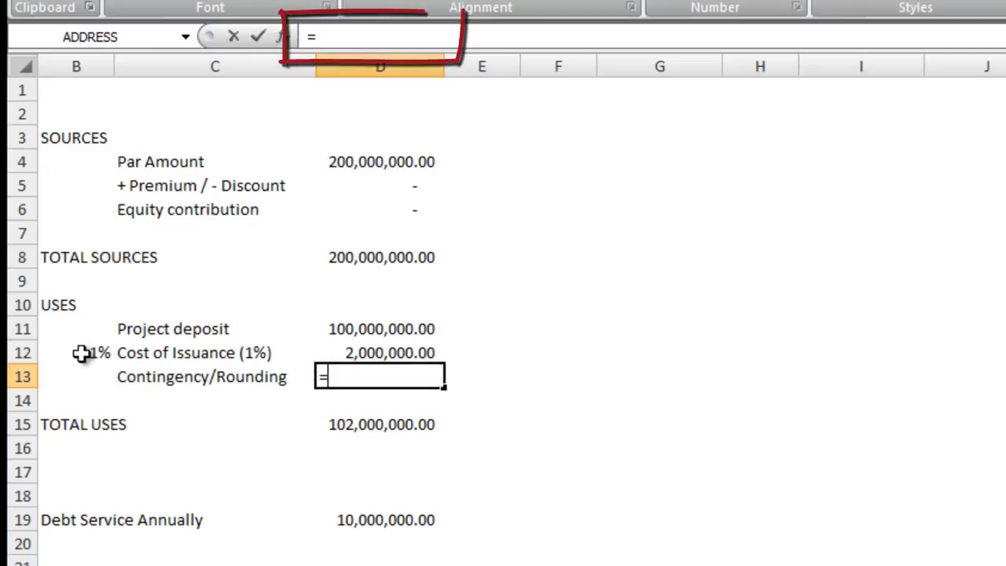
{"action": "type", "text": "D8-SUM(D11:D12)"}
{"action": "key", "text": "Return"}
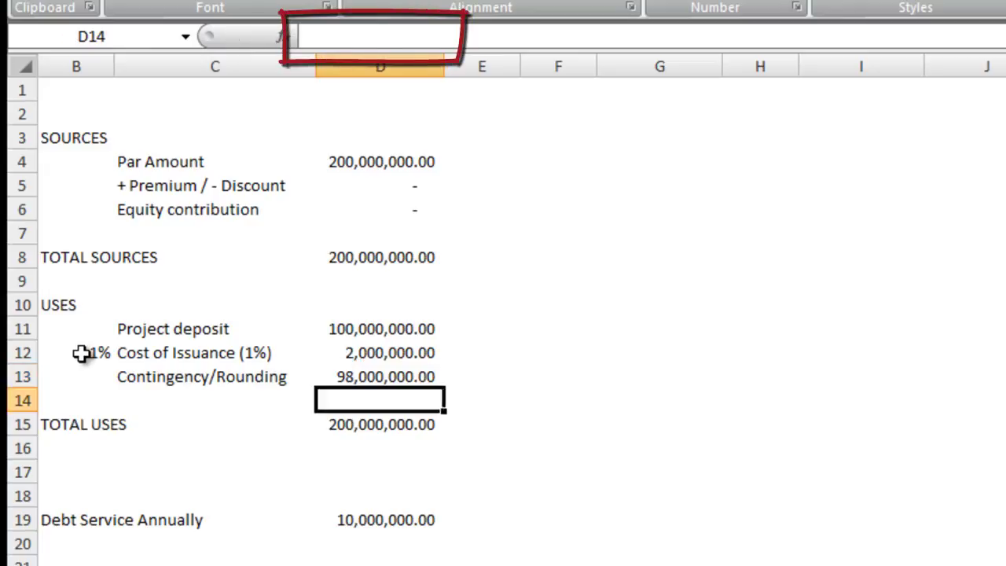
{"action": "key", "text": "Up"}
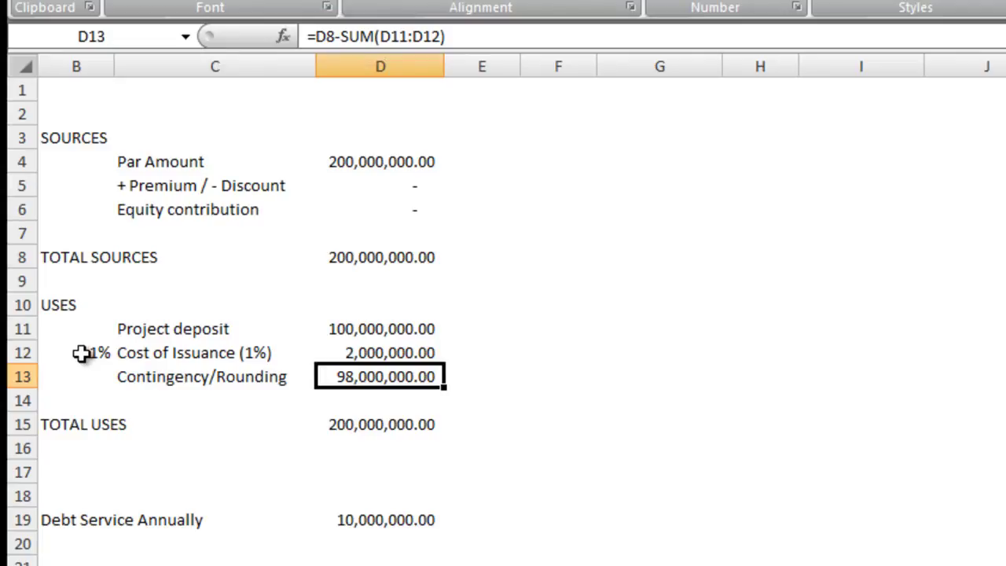
Enter the title "$100 Million Level Debt Service Structure" in B1.
{"action": "key", "text": "Home"}
{"action": "key", "text": "Up"}
{"action": "key", "text": "Up"}
{"action": "key", "text": "Up"}
{"action": "key", "text": "Up"}
{"action": "key", "text": "Up"}
{"action": "key", "text": "Up"}
{"action": "key", "text": "Up"}
{"action": "key", "text": "Up"}
{"action": "key", "text": "Up"}
{"action": "key", "text": "Up"}
{"action": "key", "text": "Up"}
{"action": "key", "text": "Up"}
{"action": "key", "text": "Right"}
{"action": "type", "text": "$100"}
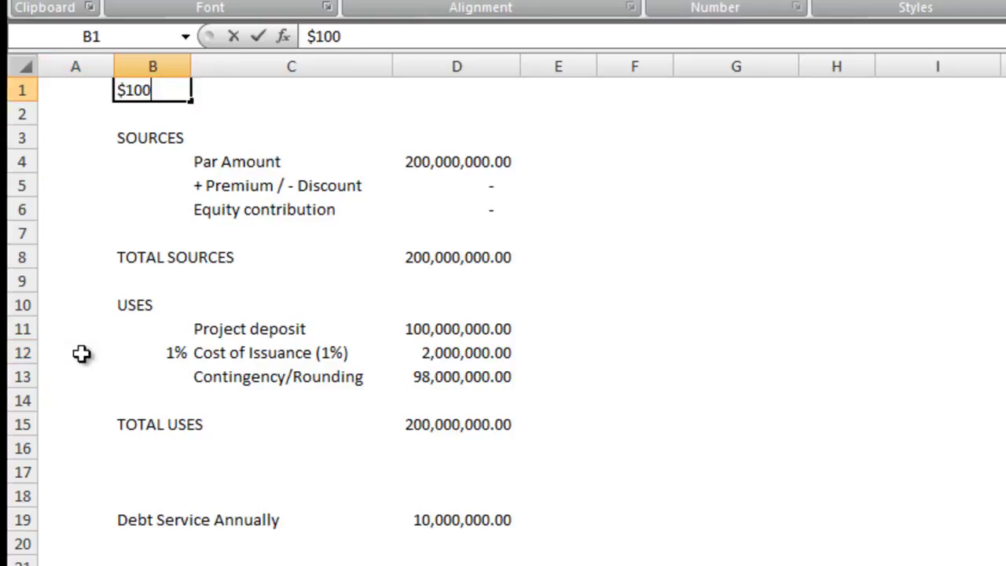
{"action": "type", "text": " Million "}
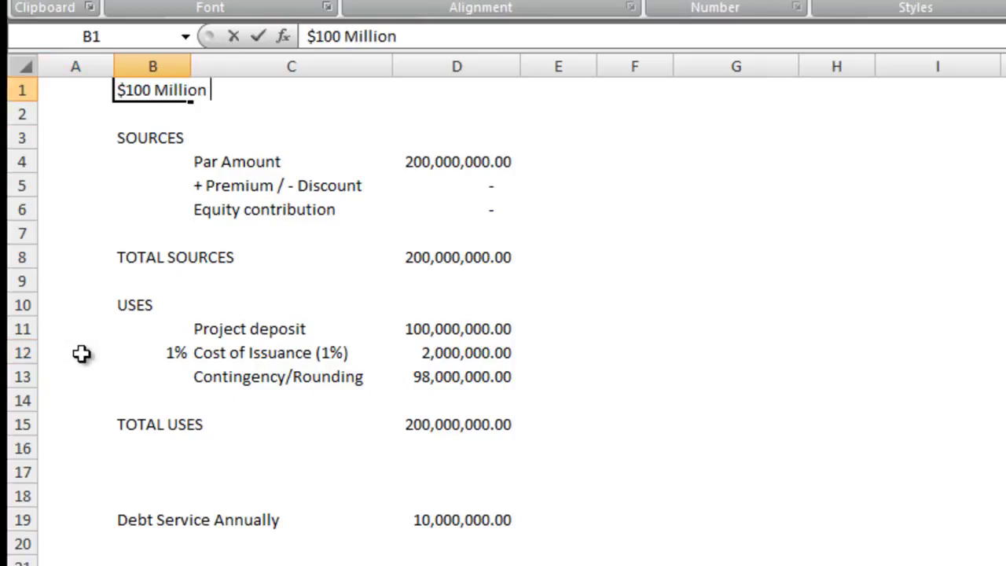
{"action": "type", "text": "Level Debt Service "}
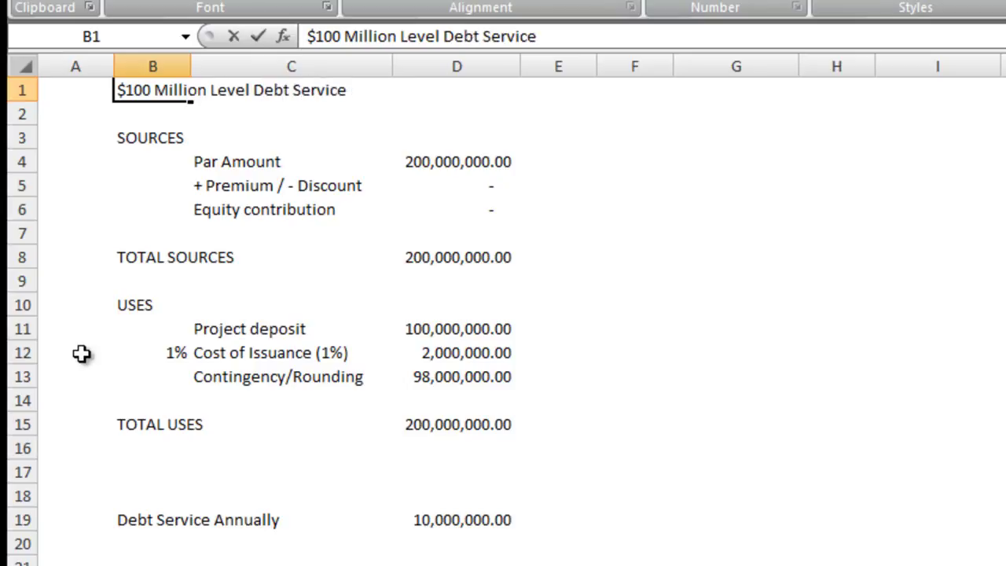
{"action": "type", "text": "Structure"}
{"action": "key", "text": "Return"}
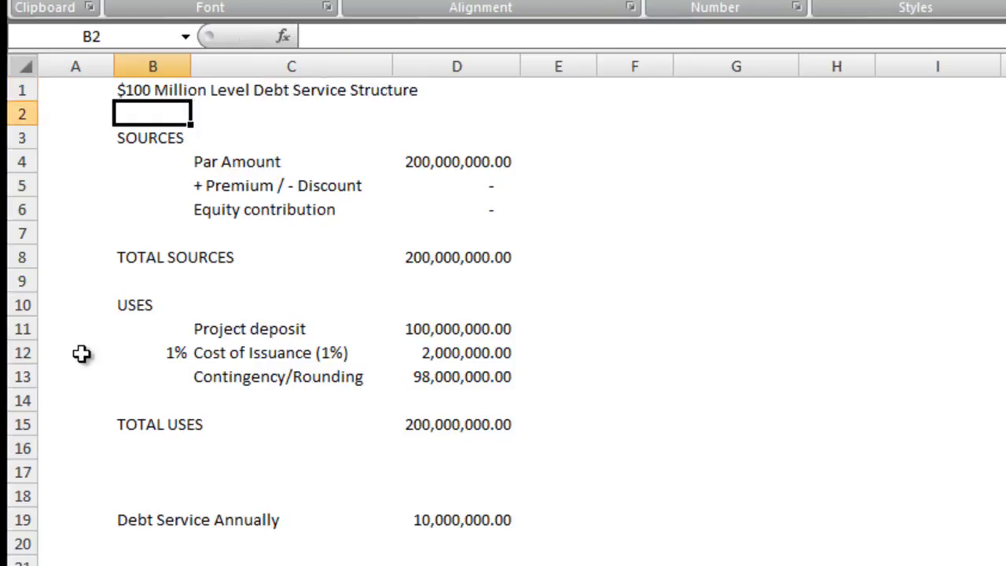
Enter the subtitle "20 Years" in B2 below the title.
{"action": "type", "text": "20 ye"}
{"action": "key", "text": "BackSpace"}
{"action": "key", "text": "BackSpace"}
{"action": "key", "text": "BackSpace"}
{"action": "type", "text": "Year"}
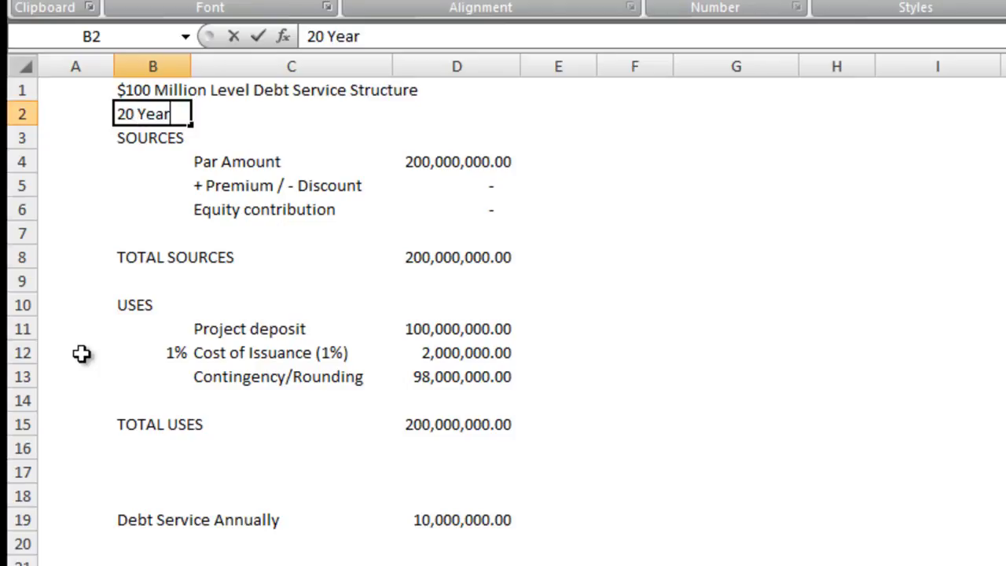
{"action": "type", "text": "s"}
{"action": "key", "text": "Return"}
Set the year 1 principal in G26 to 5,000,000.
{"action": "key", "text": "Down"}
{"action": "key", "text": "Down"}
{"action": "key", "text": "Down"}
{"action": "key", "text": "Down"}
{"action": "key", "text": "Down"}
{"action": "key", "text": "Down"}
{"action": "key", "text": "Down"}
{"action": "key", "text": "Down"}
{"action": "key", "text": "Down"}
{"action": "key", "text": "Down"}
{"action": "key", "text": "Down"}
{"action": "key", "text": "Down"}
{"action": "key", "text": "Down"}
{"action": "key", "text": "Down"}
{"action": "key", "text": "Down"}
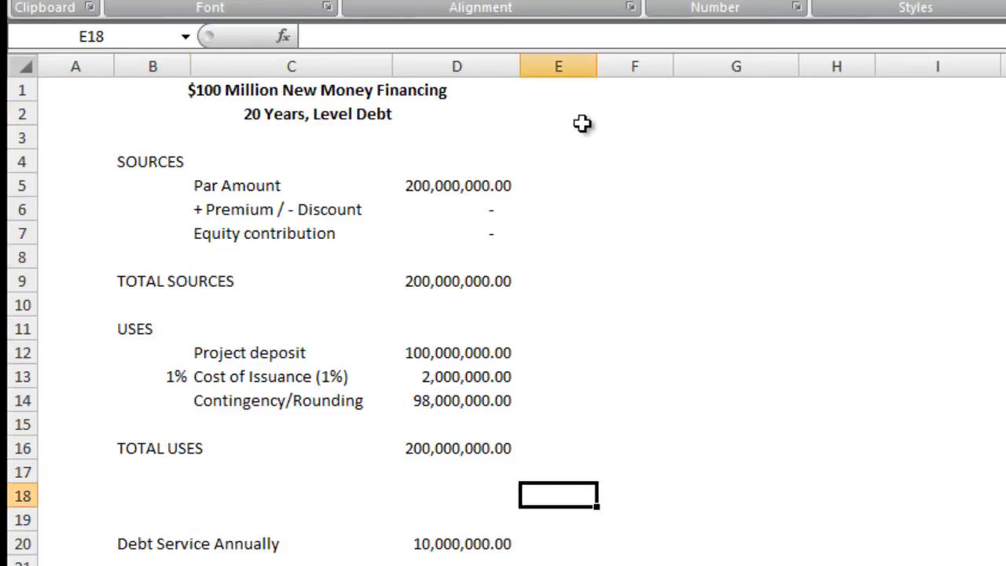
{"action": "key", "text": "Down"}
{"action": "key", "text": "Down"}
{"action": "key", "text": "Down"}
{"action": "key", "text": "Down"}
{"action": "key", "text": "Right"}
{"action": "key", "text": "Right"}
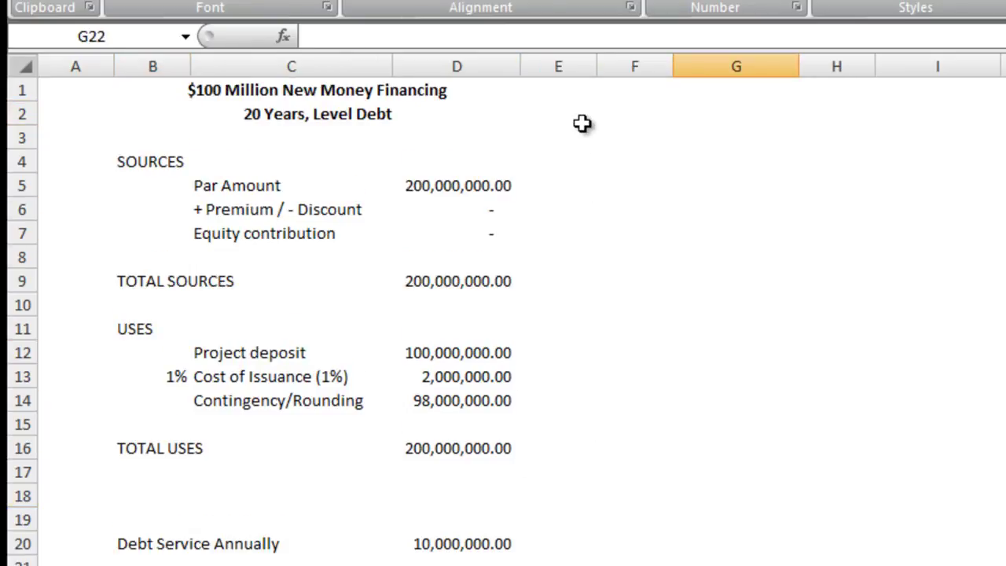
{"action": "key", "text": "Down"}
{"action": "key", "text": "Down"}
{"action": "key", "text": "Down"}
{"action": "key", "text": "Down"}
{"action": "key", "text": "Down"}
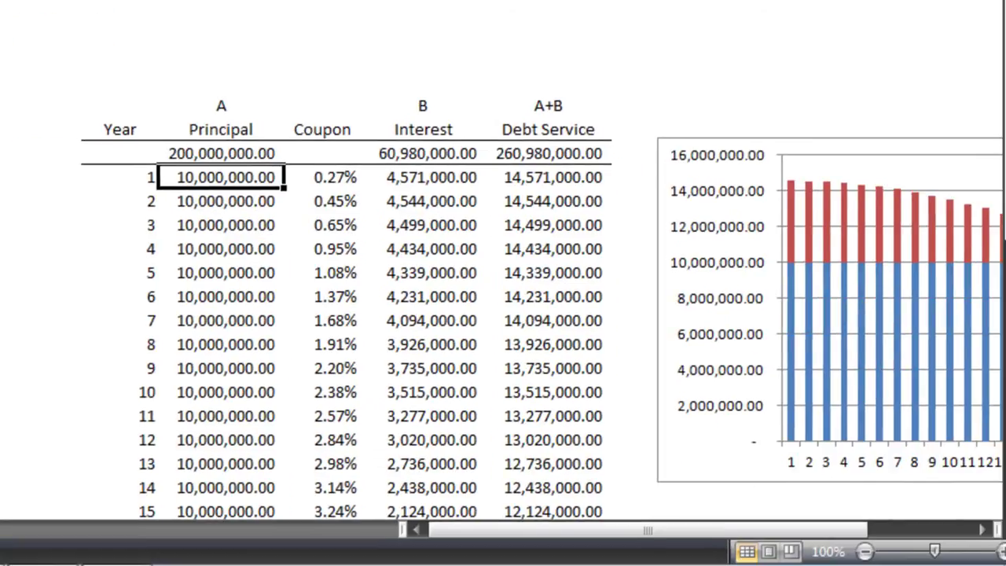
{"action": "type", "text": "800000"}
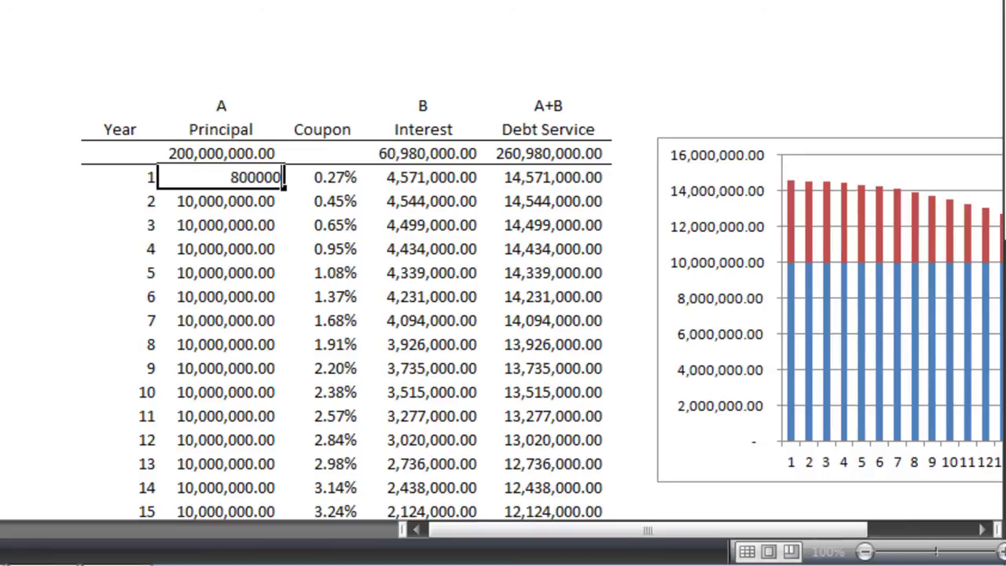
{"action": "key", "text": "Escape"}
{"action": "type", "text": "5e6"}
{"action": "key", "text": "ctrl+Return"}
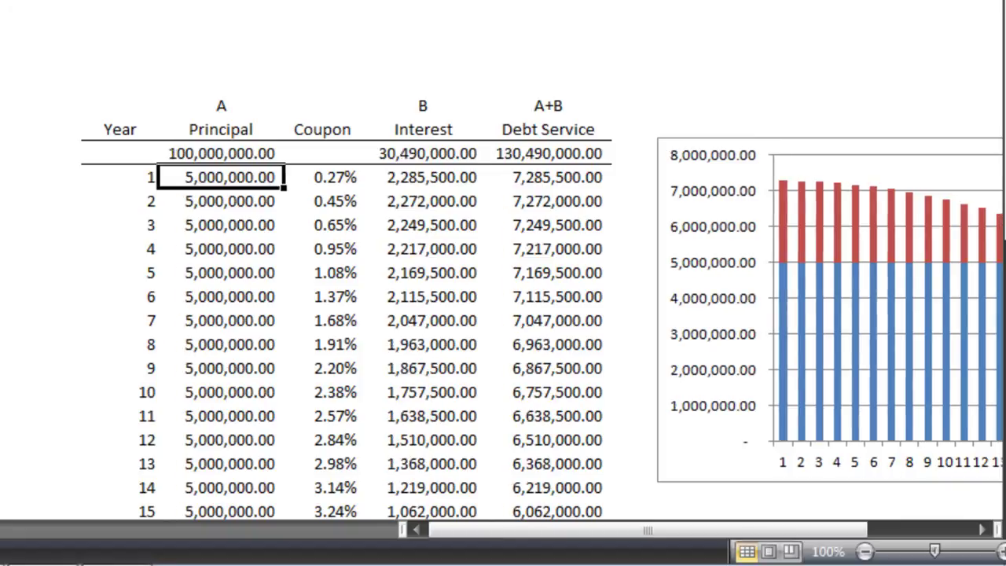
Examine the Contingency/Rounding amount in D14 and compare it with the principal amounts and total in the debt service schedule.
{"action": "key", "text": "Up"}
{"action": "key", "text": "Up"}
{"action": "key", "text": "Up"}
{"action": "key", "text": "Up"}
{"action": "key", "text": "Up"}
{"action": "key", "text": "Up"}
{"action": "key", "text": "Up"}
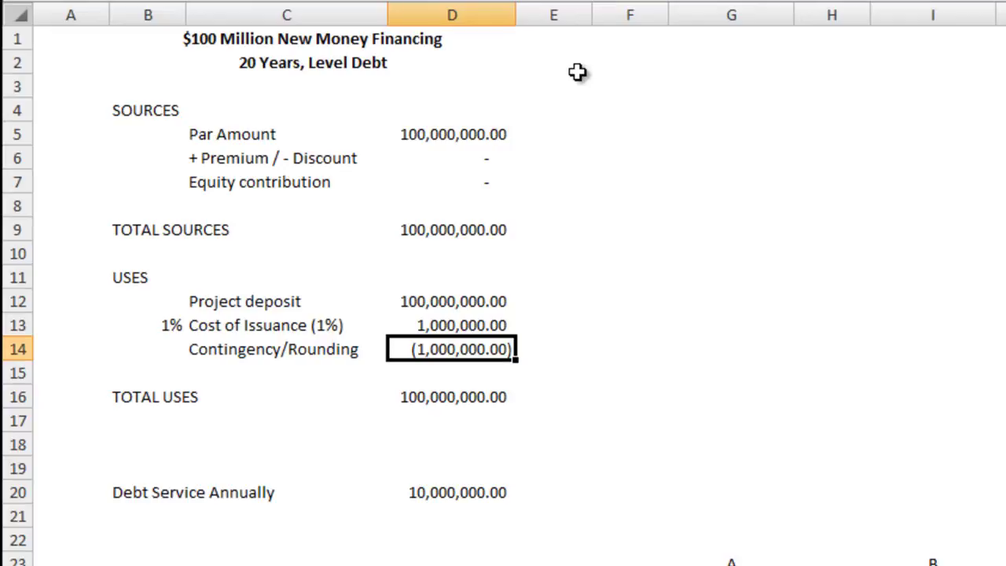
{"action": "key", "text": "Right"}
{"action": "key", "text": "Down"}
{"action": "key", "text": "Down"}
{"action": "key", "text": "Down"}
{"action": "key", "text": "Down"}
{"action": "key", "text": "Down"}
{"action": "key", "text": "Down"}
{"action": "key", "text": "Down"}
{"action": "key", "text": "Down"}
{"action": "key", "text": "Down"}
{"action": "key", "text": "Down"}
{"action": "key", "text": "Down"}
{"action": "key", "text": "Down"}
{"action": "key", "text": "Right"}
{"action": "key", "text": "Right"}
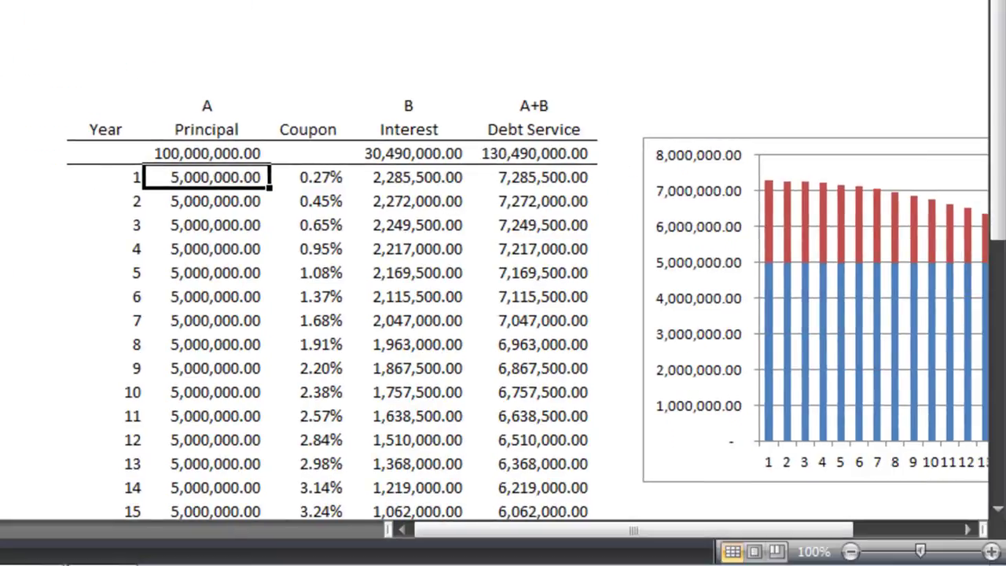
{"action": "key", "text": "Up"}
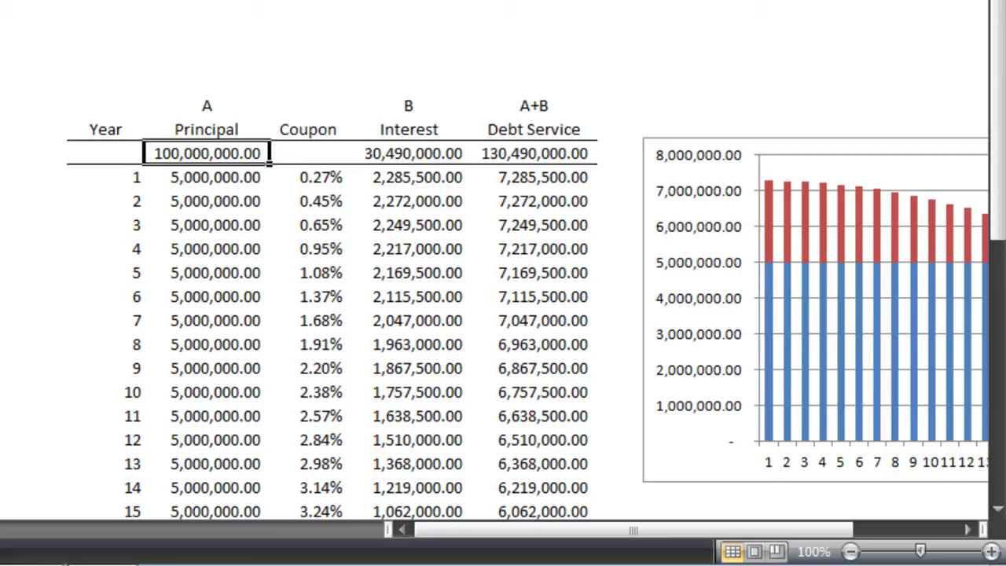
Use Goal Seek to set the Contingency/Rounding cell D14 to 0 by changing the year 1 principal in G26.
{"action": "scroll", "coordinate": [503, 315], "scroll_direction": "down", "scroll_amount": 2}
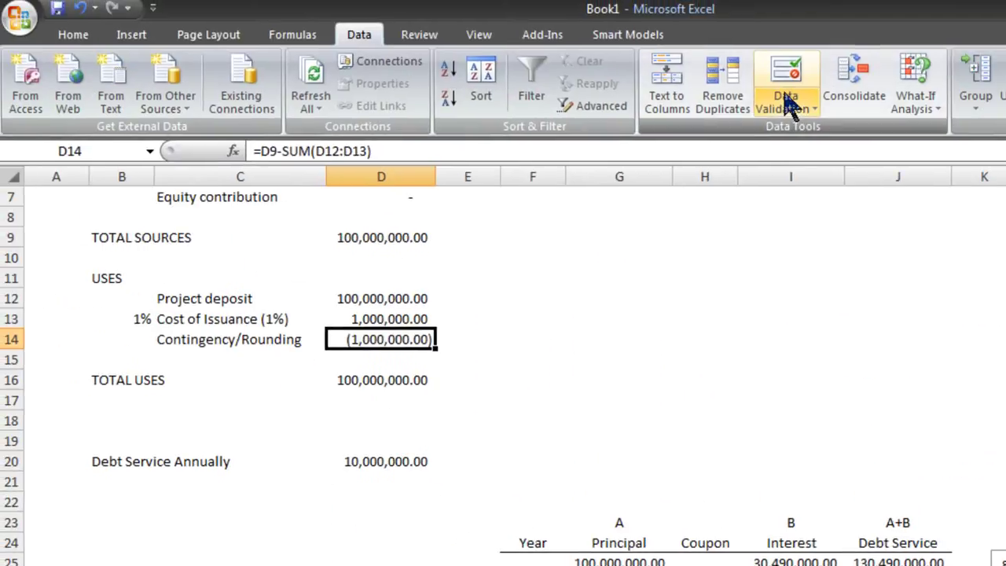
{"action": "left_click", "coordinate": [915, 86]}
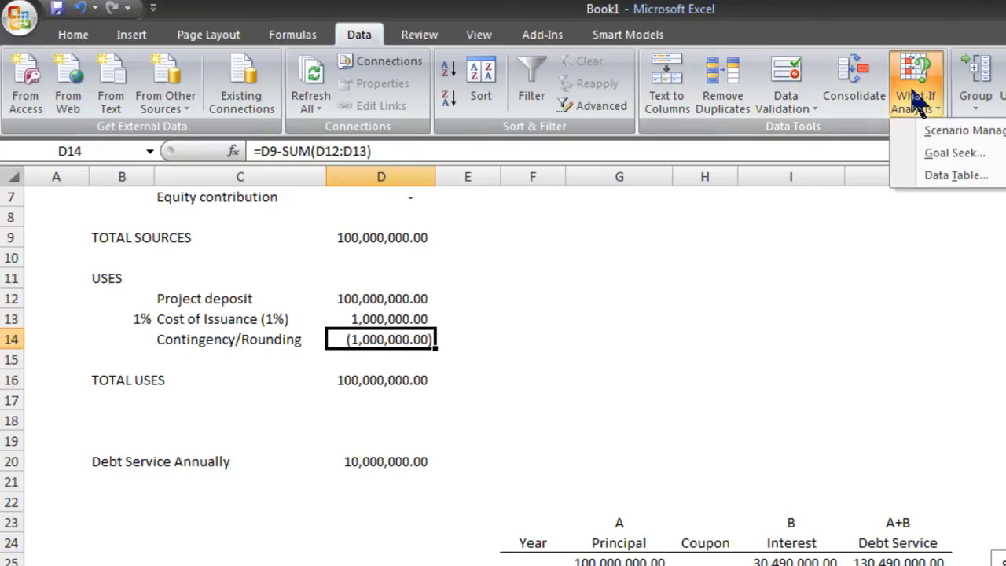
{"action": "left_click", "coordinate": [912, 152]}
{"action": "left_click_drag", "start_coordinate": [567, 422], "coordinate": [651, 351]}
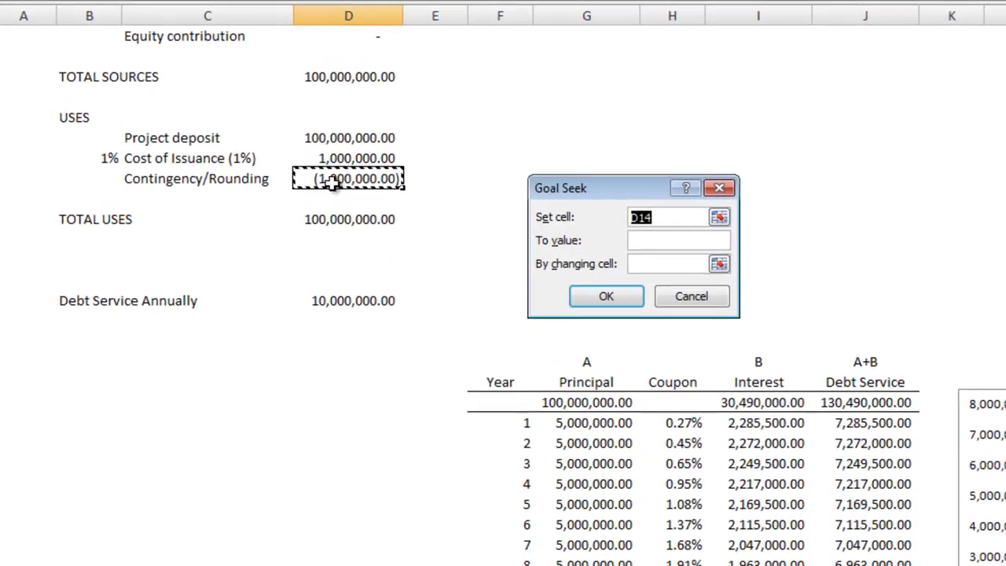
{"action": "left_click", "coordinate": [667, 240]}
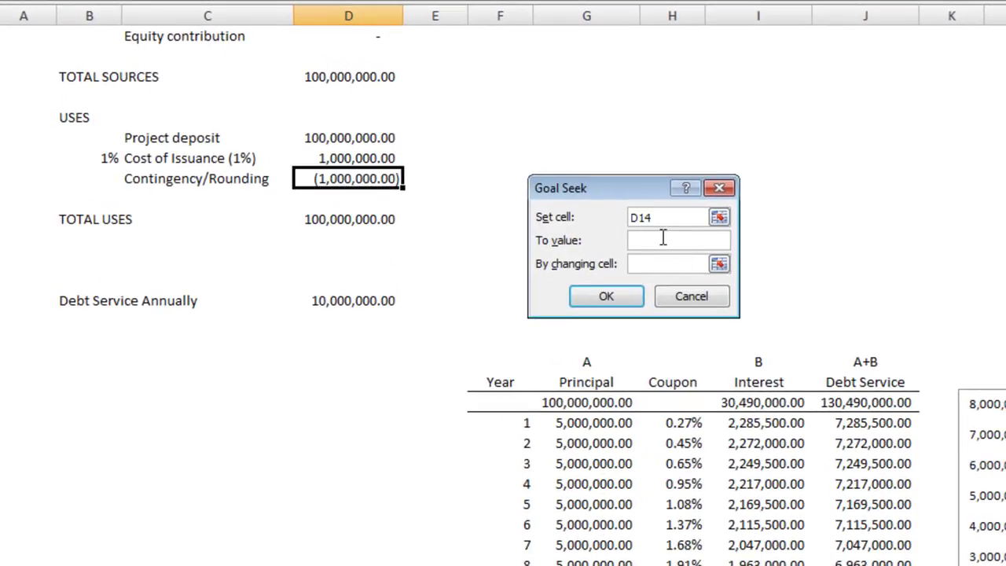
{"action": "type", "text": "0"}
{"action": "left_click", "coordinate": [650, 266]}
{"action": "left_click", "coordinate": [589, 404]}
{"action": "left_click", "coordinate": [598, 296]}
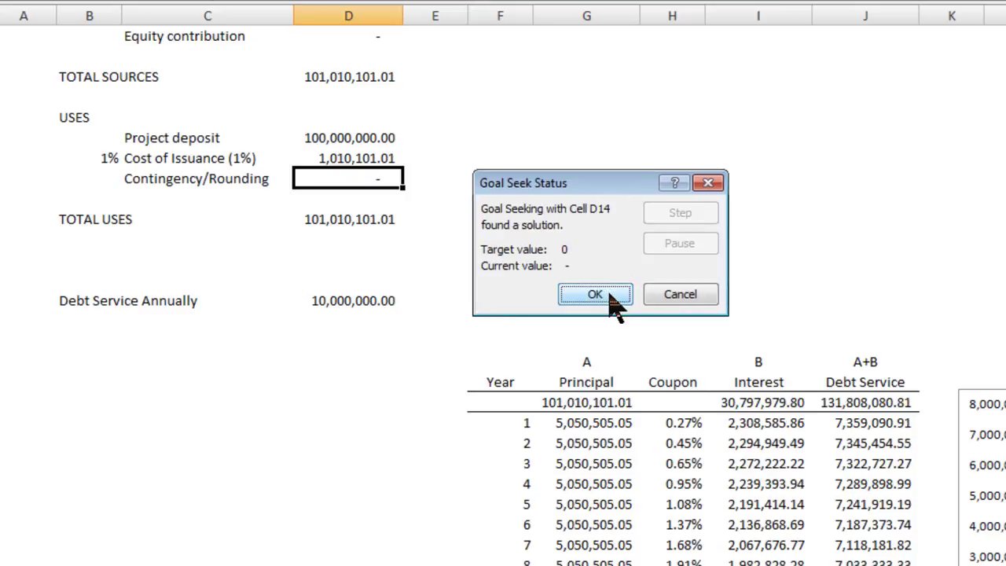
{"action": "left_click", "coordinate": [595, 295]}
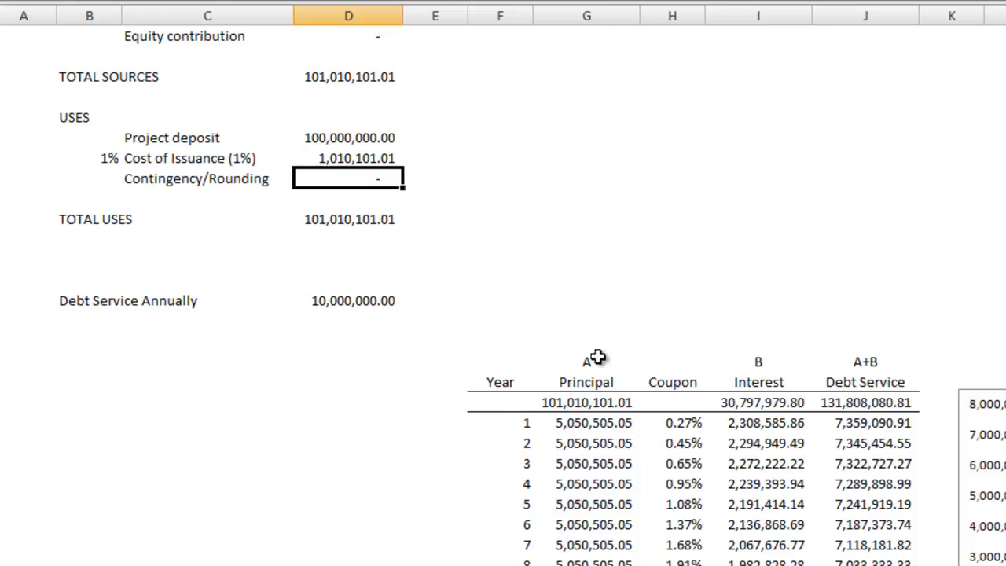
Examine the principal and debt service schedule together with the shape of its stacked chart.
{"action": "left_click", "coordinate": [587, 429]}
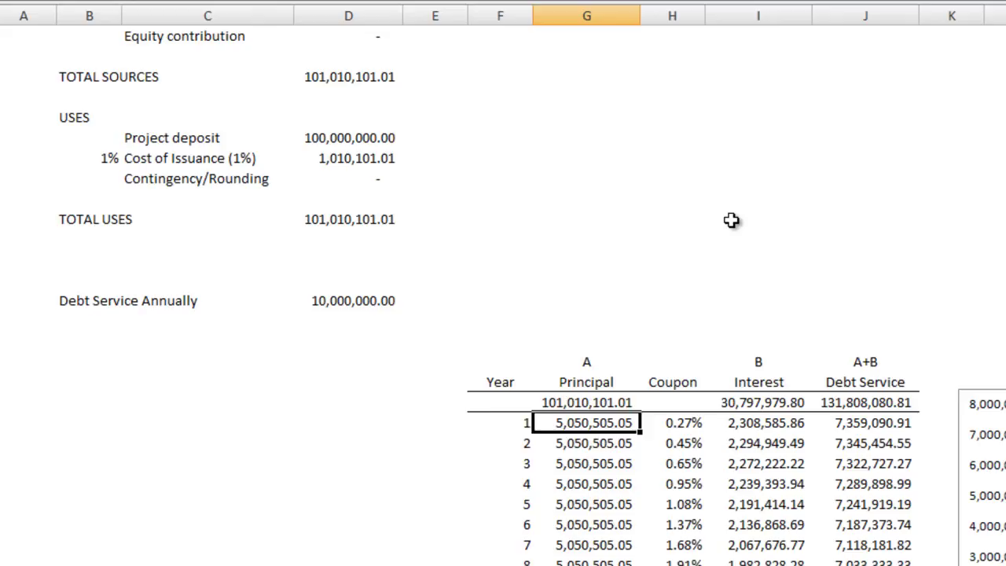
{"action": "key", "text": "Right"}
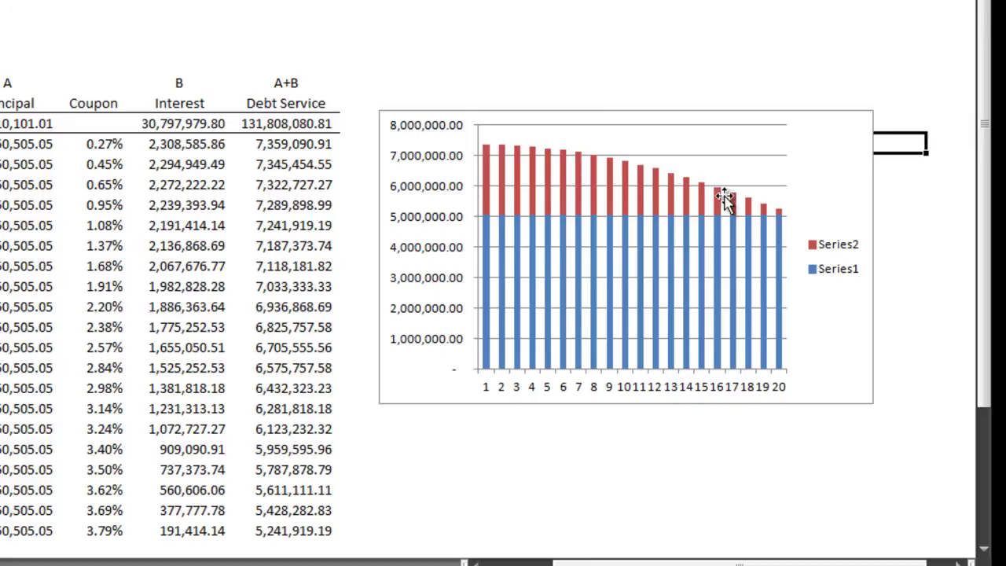
{"action": "left_click", "coordinate": [241, 41]}
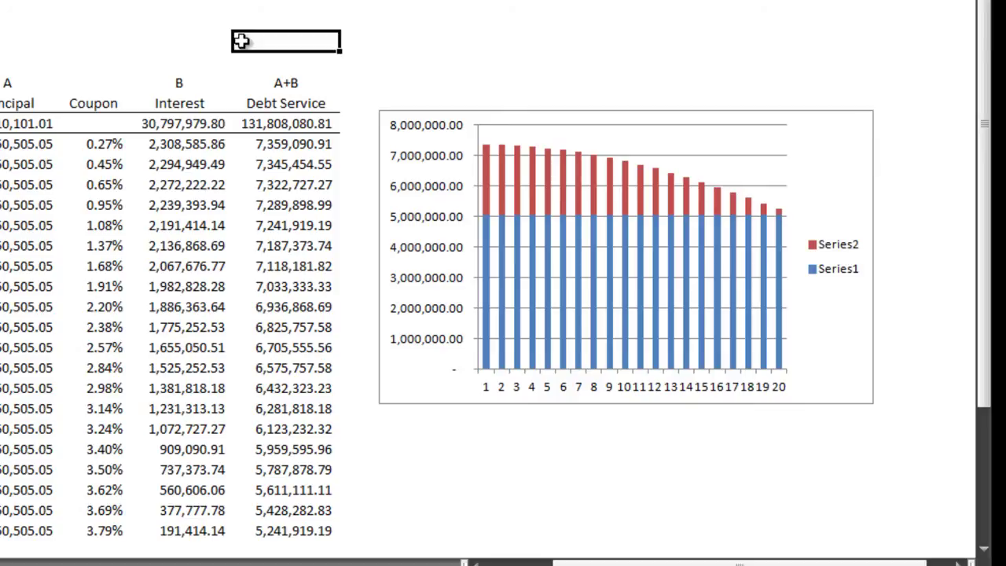
{"action": "key", "text": "Left"}
{"action": "key", "text": "Left"}
{"action": "key", "text": "Left"}
{"action": "key", "text": "Left"}
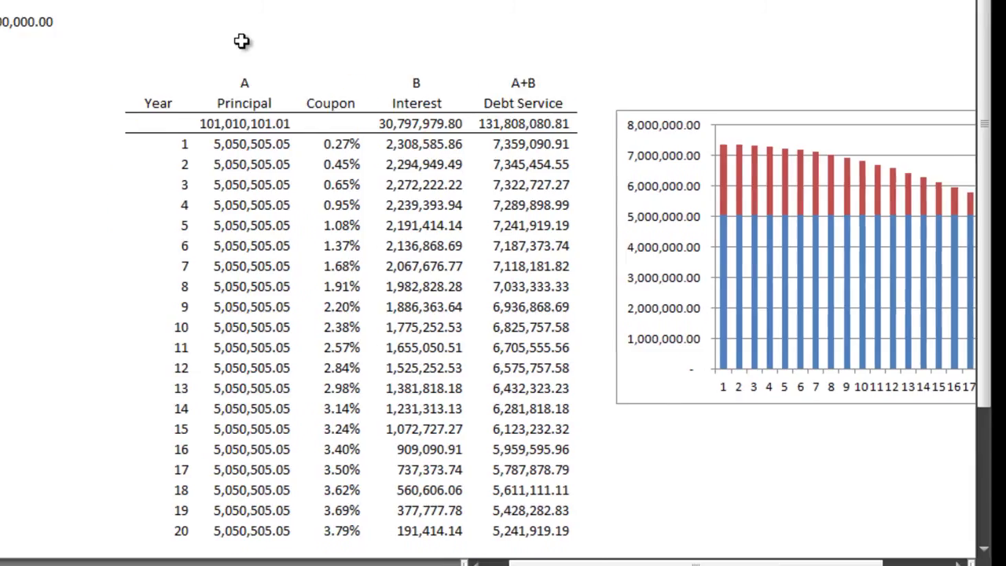
Review the principal amounts from year 1 through year 20 in the debt service schedule.
{"action": "key", "text": "Down"}
{"action": "key", "text": "Down"}
{"action": "key", "text": "Down"}
{"action": "key", "text": "Right"}
{"action": "key", "text": "Down"}
{"action": "key", "text": "Down"}
{"action": "key", "text": "Down"}
{"action": "key", "text": "Down"}
{"action": "key", "text": "Down"}
{"action": "key", "text": "Down"}
{"action": "key", "text": "Down"}
{"action": "key", "text": "Down"}
{"action": "key", "text": "Down"}
{"action": "key", "text": "Down"}
{"action": "key", "text": "Down"}
{"action": "key", "text": "Down"}
{"action": "key", "text": "Down"}
{"action": "key", "text": "Down"}
{"action": "key", "text": "Down"}
{"action": "key", "text": "Down"}
{"action": "key", "text": "Down"}
{"action": "key", "text": "Down"}
{"action": "key", "text": "Down"}
{"action": "key", "text": "Down"}
{"action": "key", "text": "Down"}
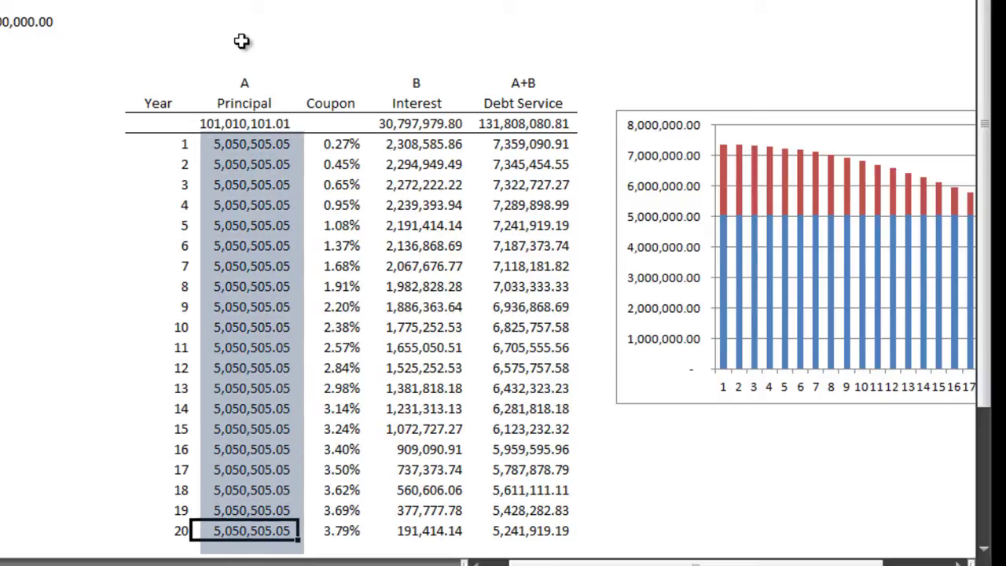
{"action": "key", "text": "Left"}
{"action": "key", "text": "Up"}
{"action": "key", "text": "Up"}
{"action": "key", "text": "Up"}
{"action": "key", "text": "Up"}
{"action": "key", "text": "Up"}
{"action": "key", "text": "Up"}
{"action": "key", "text": "Up"}
{"action": "key", "text": "Up"}
{"action": "key", "text": "Up"}
{"action": "key", "text": "Up"}
{"action": "key", "text": "Up"}
{"action": "key", "text": "Up"}
{"action": "key", "text": "Up"}
{"action": "key", "text": "Up"}
{"action": "key", "text": "Up"}
{"action": "key", "text": "Up"}
{"action": "key", "text": "Up"}
{"action": "key", "text": "Up"}
{"action": "key", "text": "Up"}
{"action": "key", "text": "Up"}
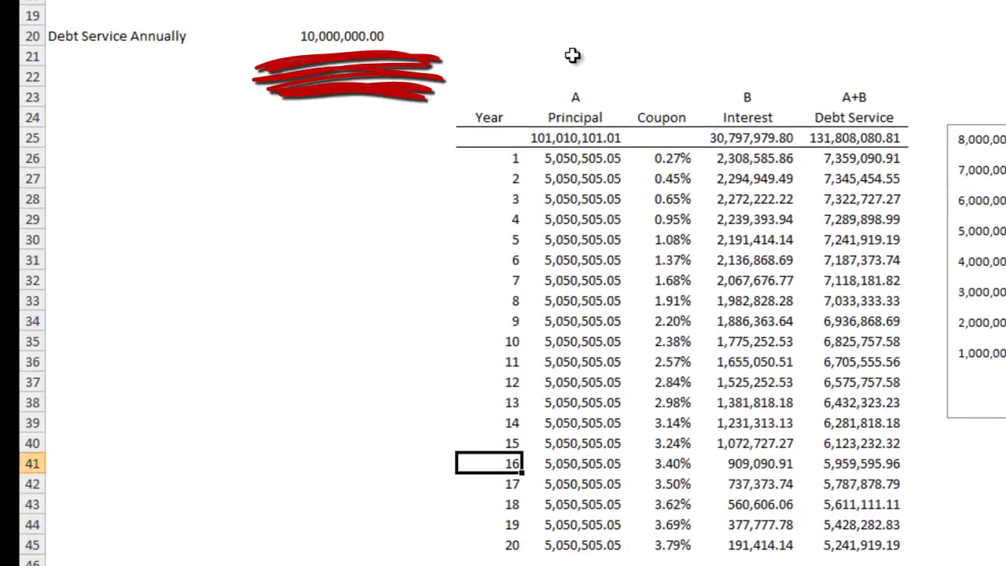
Compare the annual debt service in D20 with the year 20 principal, coupon, interest and debt service in row 45.
{"action": "key", "text": "Left"}
{"action": "key", "text": "Left"}
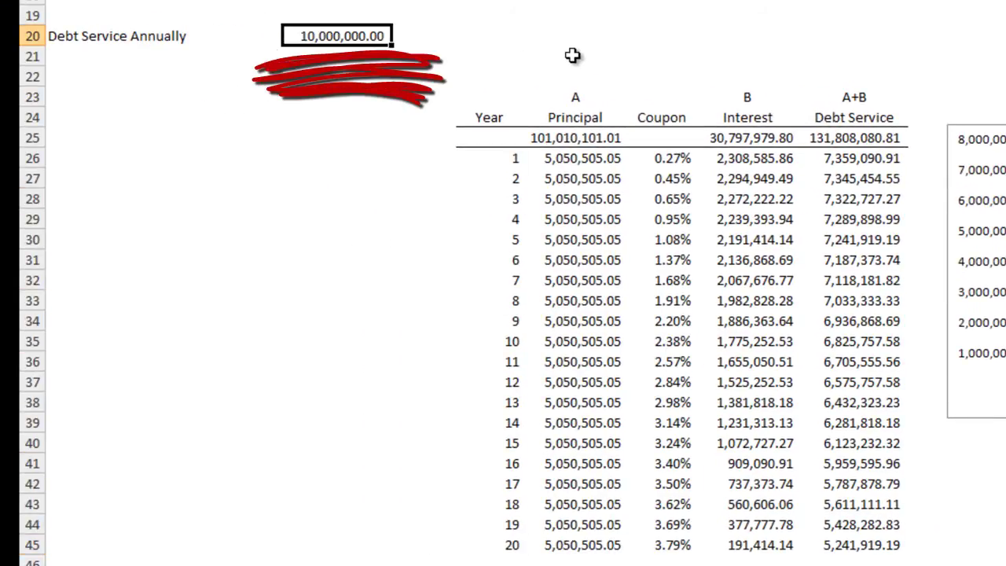
{"action": "key", "text": "Right"}
{"action": "key", "text": "Right"}
{"action": "key", "text": "Down"}
{"action": "key", "text": "Down"}
{"action": "key", "text": "Down"}
{"action": "key", "text": "Down"}
{"action": "key", "text": "Down"}
{"action": "key", "text": "Down"}
{"action": "key", "text": "Down"}
{"action": "key", "text": "Down"}
{"action": "key", "text": "Down"}
{"action": "key", "text": "Down"}
{"action": "key", "text": "Down"}
{"action": "key", "text": "Down"}
{"action": "key", "text": "Down"}
{"action": "key", "text": "Down"}
{"action": "key", "text": "Down"}
{"action": "key", "text": "Down"}
{"action": "key", "text": "Down"}
{"action": "key", "text": "Down"}
{"action": "key", "text": "Down"}
{"action": "key", "text": "Down"}
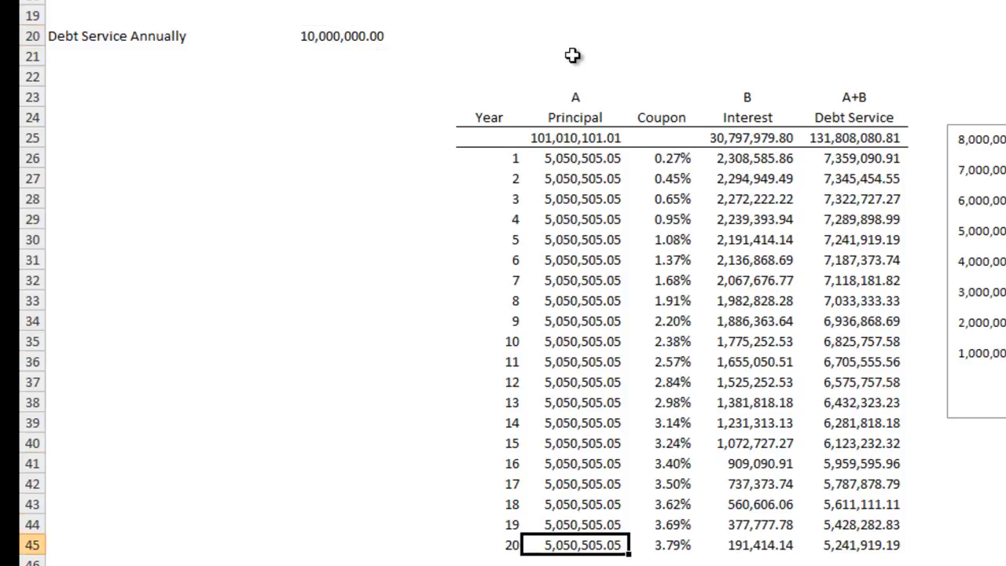
{"action": "key", "text": "Down"}
{"action": "key", "text": "Down"}
{"action": "key", "text": "Down"}
{"action": "key", "text": "Up"}
{"action": "key", "text": "Up"}
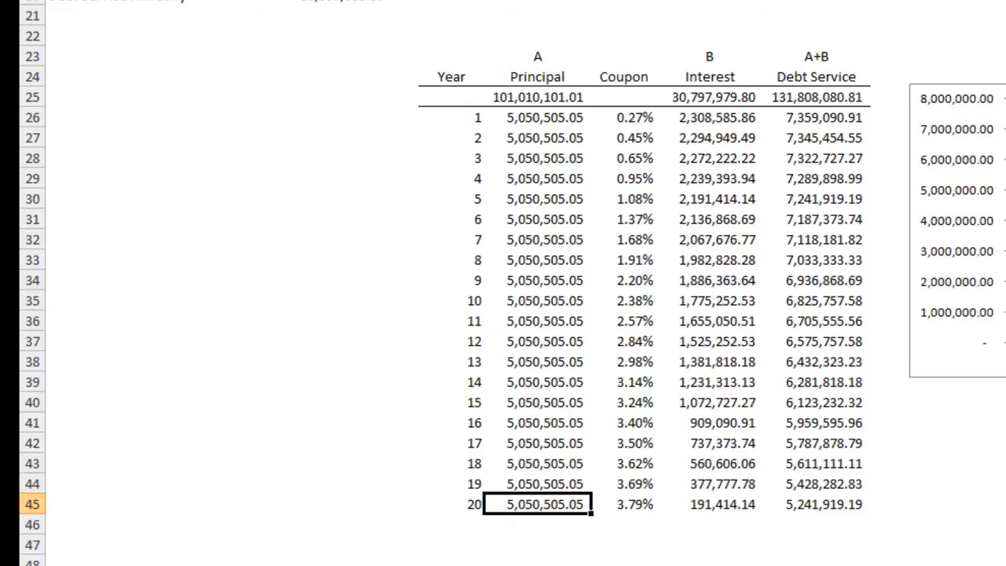
{"action": "key", "text": "Left"}
{"action": "key", "text": "Right"}
{"action": "key", "text": "Right"}
{"action": "key", "text": "Right"}
{"action": "key", "text": "Right"}
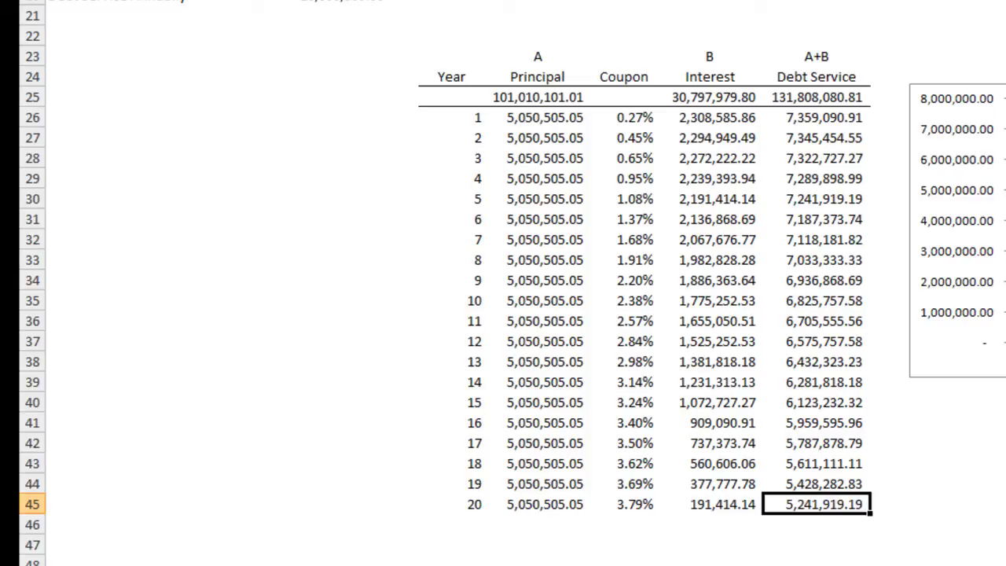
Try setting the year 20 principal in G45 equal to the annual debt service in D20.
{"action": "key", "text": "Left"}
{"action": "key", "text": "Left"}
{"action": "key", "text": "Left"}
{"action": "type", "text": "="}
{"action": "key", "text": "Up"}
{"action": "key", "text": "Up"}
{"action": "key", "text": "Up"}
{"action": "key", "text": "Up"}
{"action": "key", "text": "Up"}
{"action": "key", "text": "Up"}
{"action": "key", "text": "Up"}
{"action": "key", "text": "Up"}
{"action": "key", "text": "Up"}
{"action": "key", "text": "Up"}
{"action": "key", "text": "Up"}
{"action": "key", "text": "Up"}
{"action": "key", "text": "Up"}
{"action": "key", "text": "Up"}
{"action": "key", "text": "Up"}
{"action": "key", "text": "Up"}
{"action": "key", "text": "Up"}
{"action": "key", "text": "Up"}
{"action": "key", "text": "Up"}
{"action": "key", "text": "Up"}
{"action": "key", "text": "Up"}
{"action": "key", "text": "Up"}
{"action": "key", "text": "Left"}
{"action": "key", "text": "Left"}
{"action": "key", "text": "Up"}
{"action": "key", "text": "Return"}
Examine how the year 20 principal and interest in row 45 make up the debt service in J45.
{"action": "key", "text": "Up"}
{"action": "key", "text": "Right"}
{"action": "key", "text": "Right"}
{"action": "key", "text": "Right"}
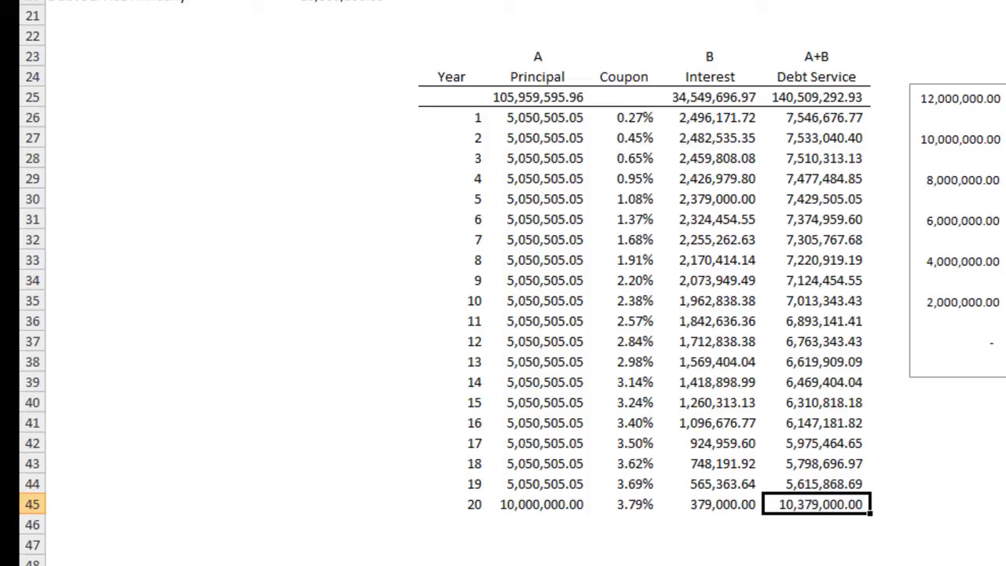
{"action": "key", "text": "Left"}
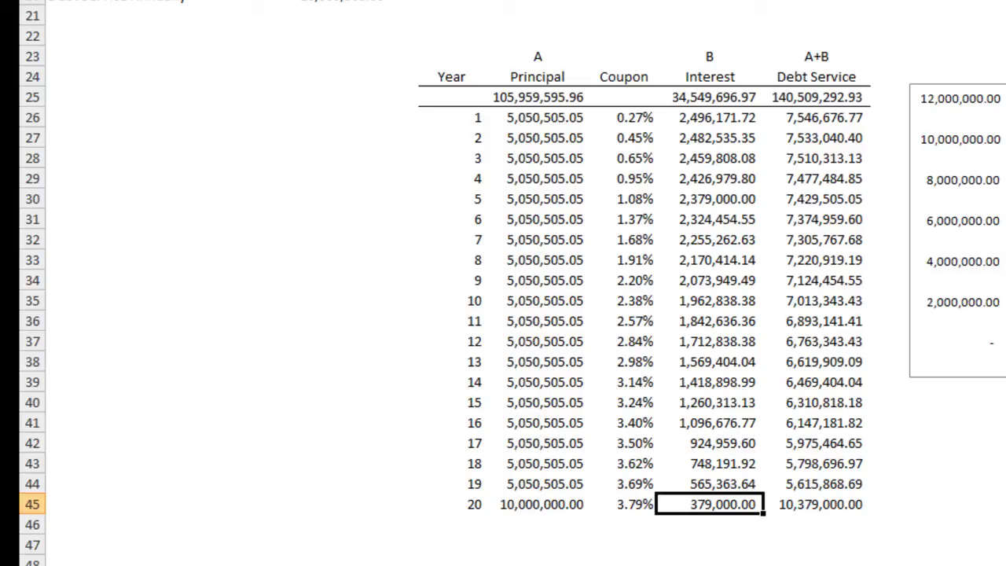
{"action": "left_click", "coordinate": [537, 504]}
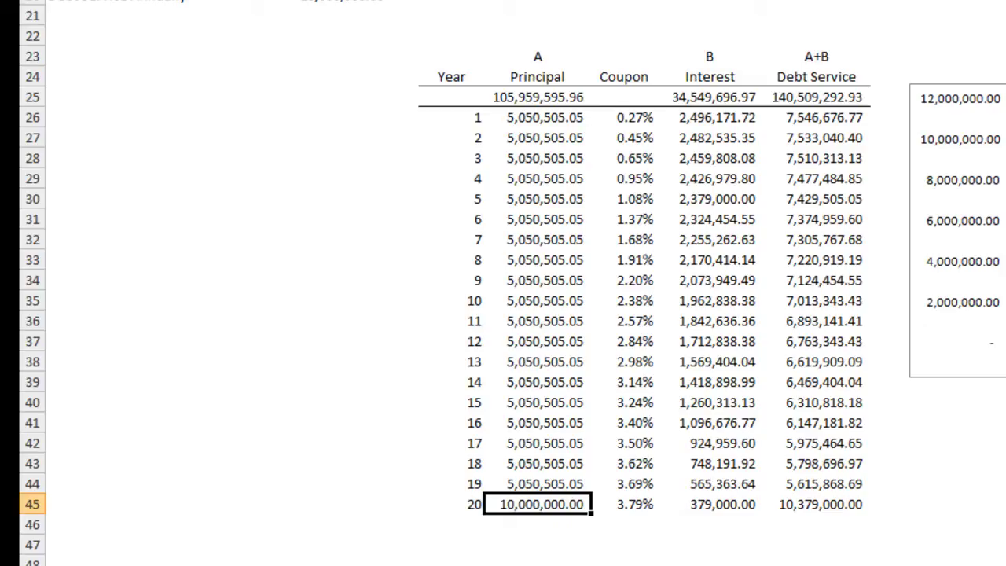
{"action": "key", "text": "Right"}
{"action": "key", "text": "Right"}
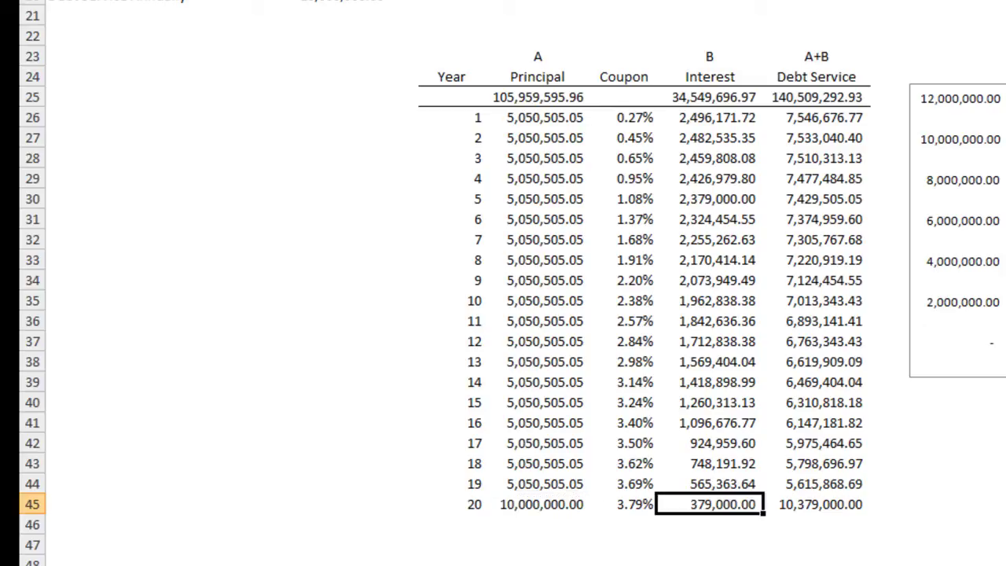
{"action": "key", "text": "Left"}
{"action": "key", "text": "Left"}
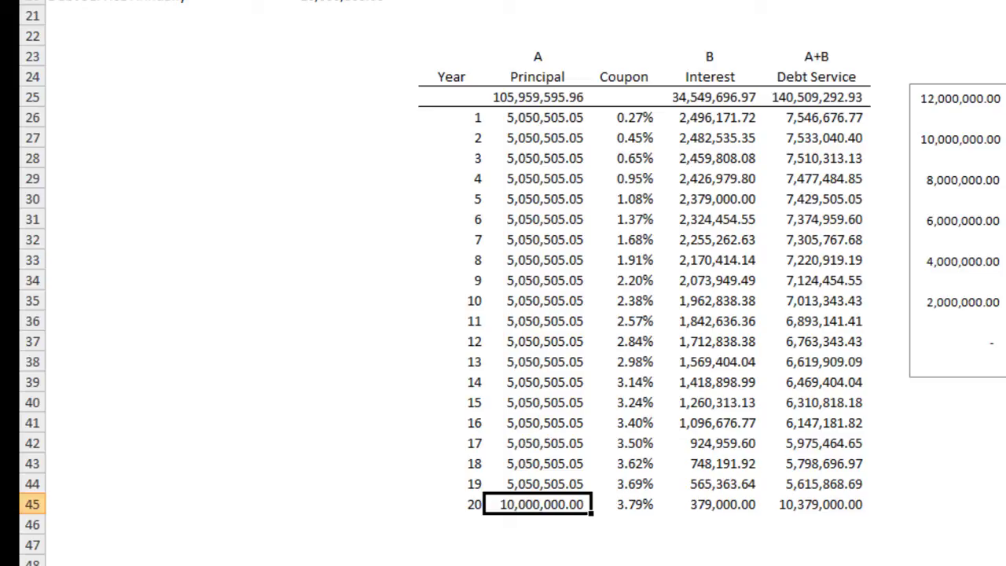
Enter the formula =AnnualDebtService/(1+H45) for the year 20 principal in G45 and check the debt service in J45.
{"action": "key", "text": "Right"}
{"action": "key", "text": "Left"}
{"action": "type", "text": "=AnnualDebtService/(1+"}
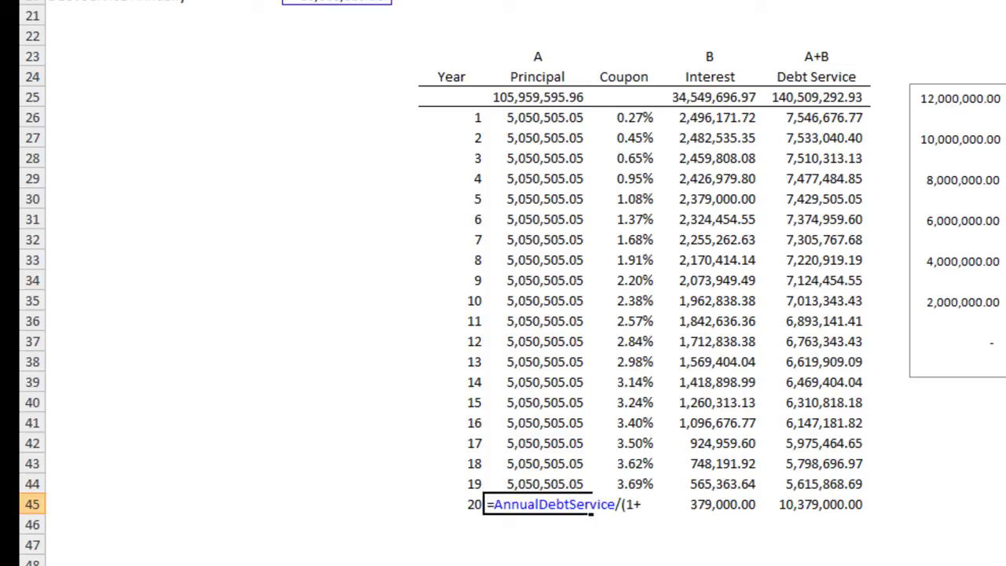
{"action": "left_click", "coordinate": [660, 527]}
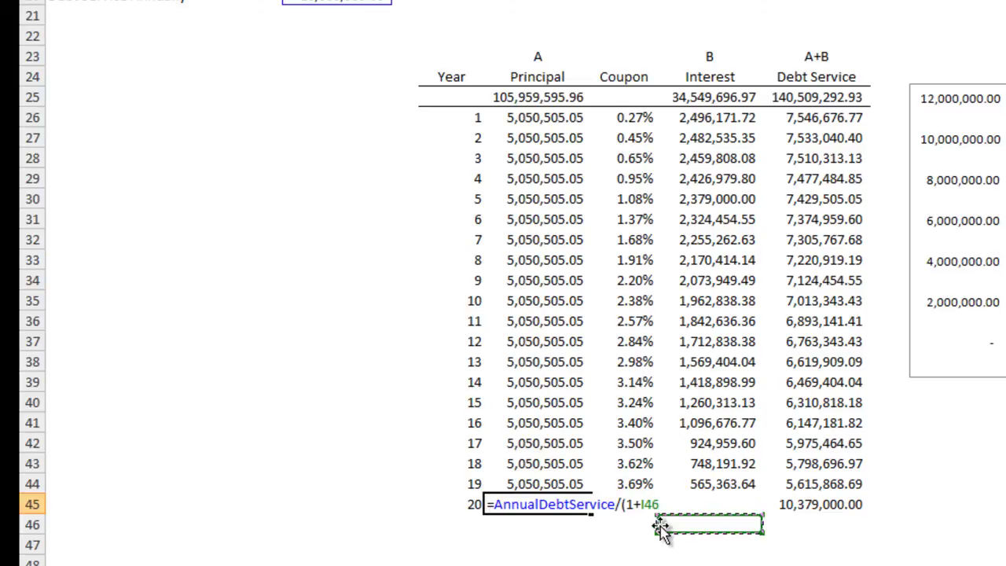
{"action": "key", "text": "Left"}
{"action": "key", "text": "Up"}
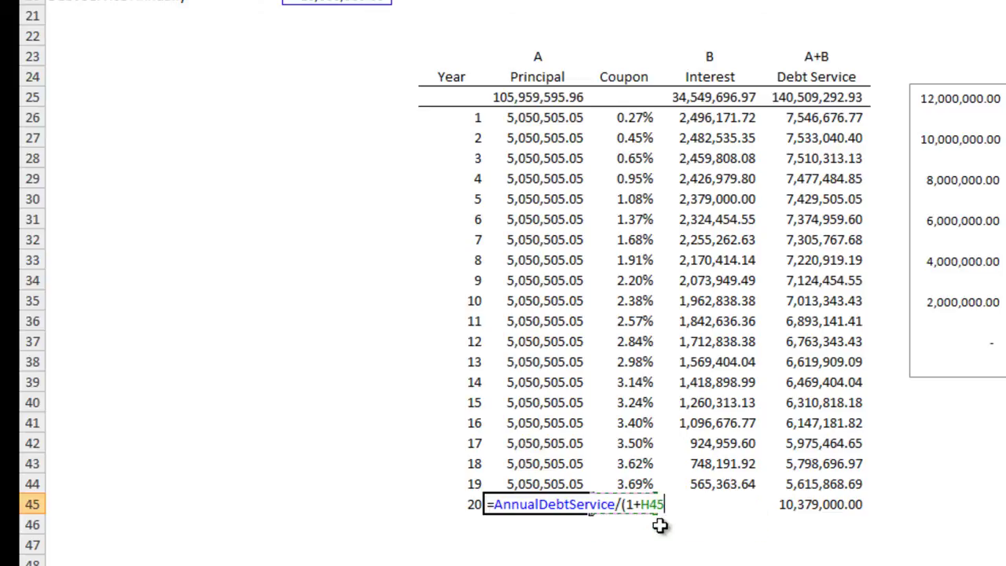
{"action": "type", "text": ")"}
{"action": "key", "text": "Return"}
{"action": "key", "text": "Up"}
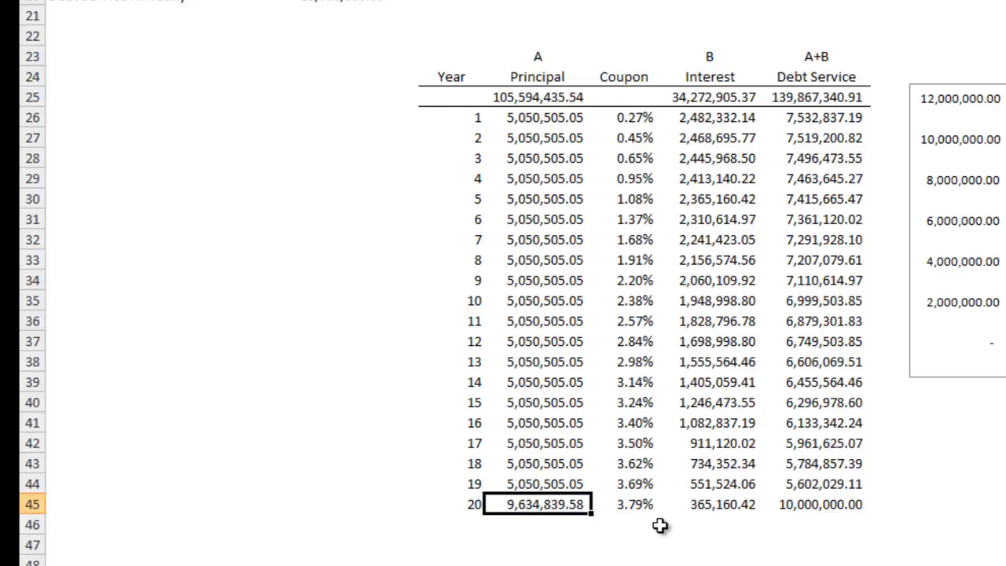
{"action": "key", "text": "Right"}
{"action": "key", "text": "Right"}
{"action": "key", "text": "Right"}
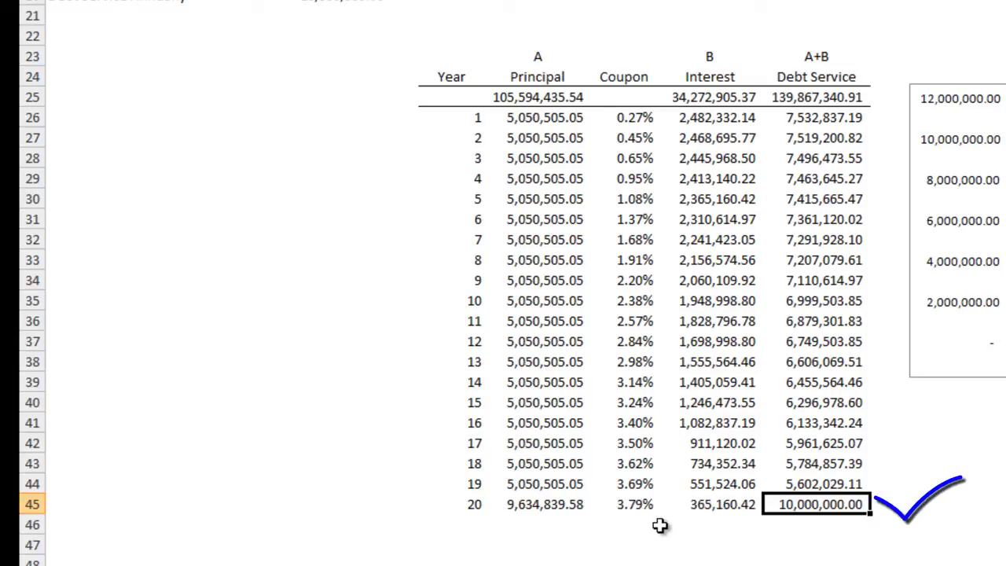
Copy the year 20 principal formula from G45 into the year 19 principal cell G44.
{"action": "key", "text": "Left"}
{"action": "key", "text": "Left"}
{"action": "key", "text": "Left"}
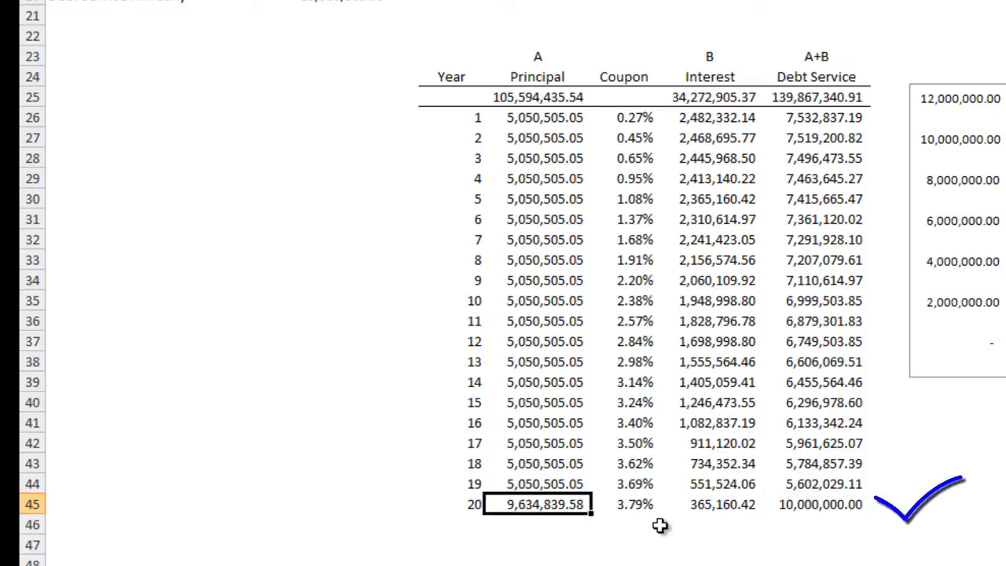
{"action": "key", "text": "ctrl+c"}
{"action": "key", "text": "Up"}
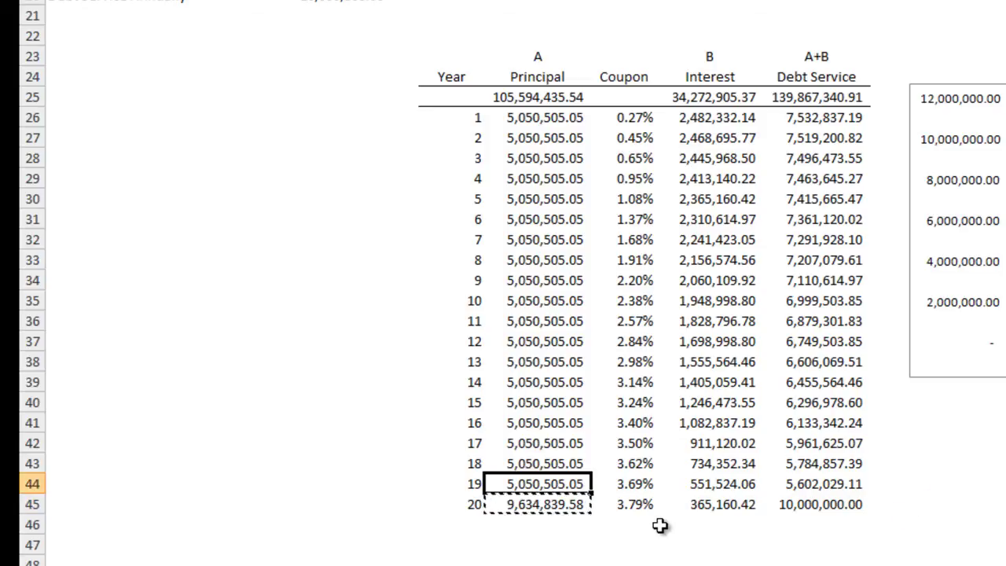
{"action": "key", "text": "ctrl+v"}
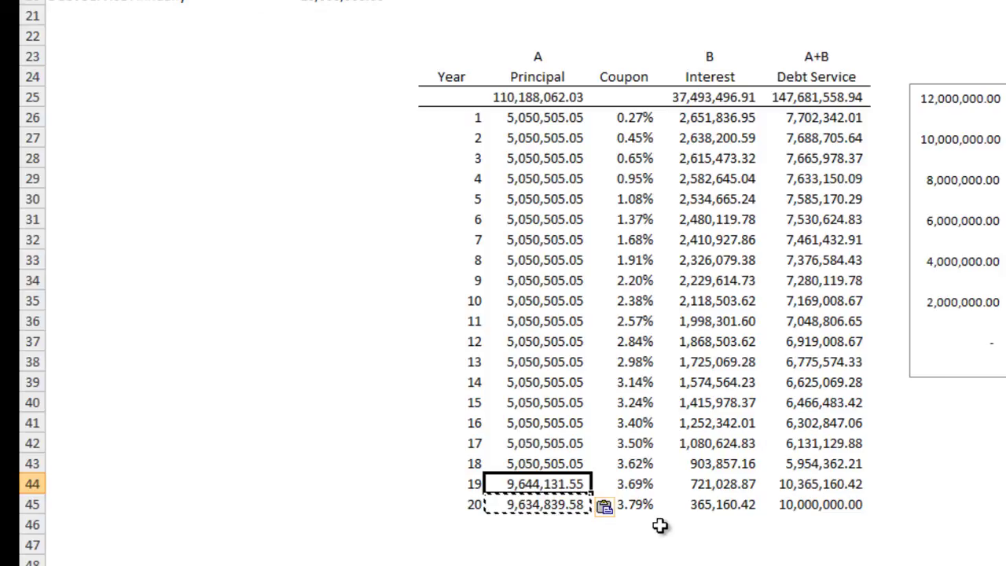
Compare the year 19 debt service in J44 with the year 20 interest in I45.
{"action": "key", "text": "Right"}
{"action": "key", "text": "Right"}
{"action": "key", "text": "Right"}
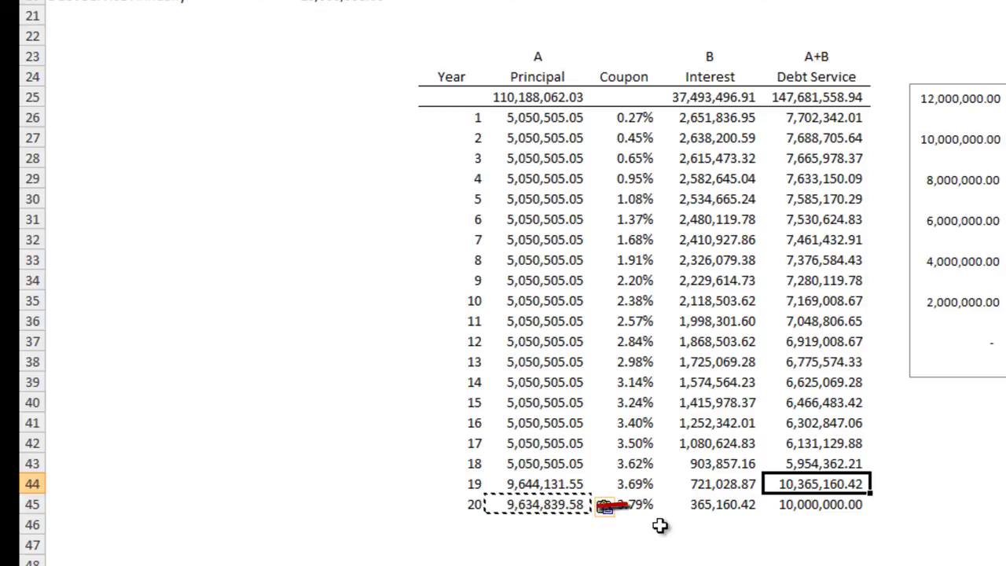
{"action": "key", "text": "Left"}
{"action": "key", "text": "Down"}
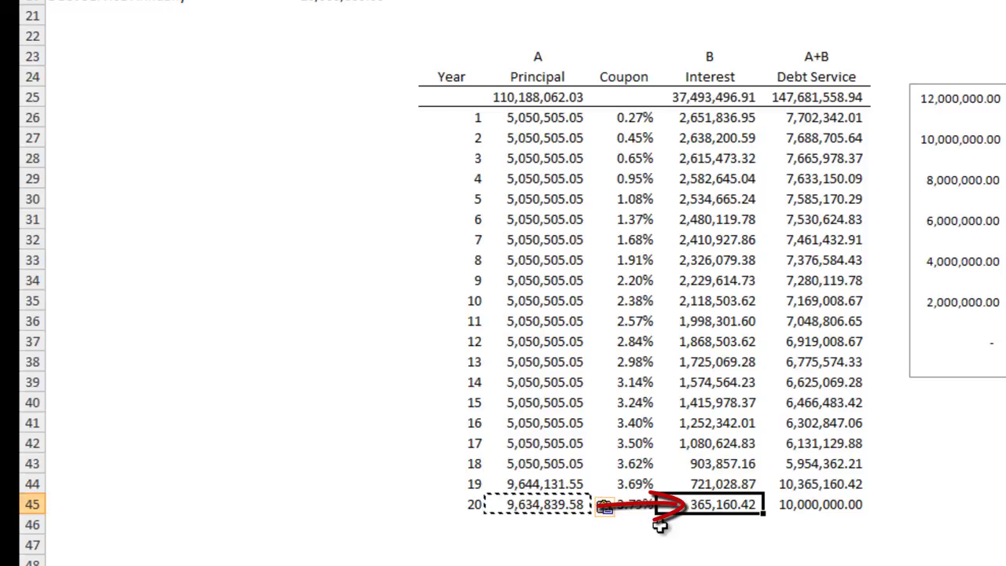
Examine the year 19 principal and coupon in G44:H44 against the year 20 interest in I45.
{"action": "key", "text": "Up"}
{"action": "key", "text": "Left"}
{"action": "key", "text": "Left"}
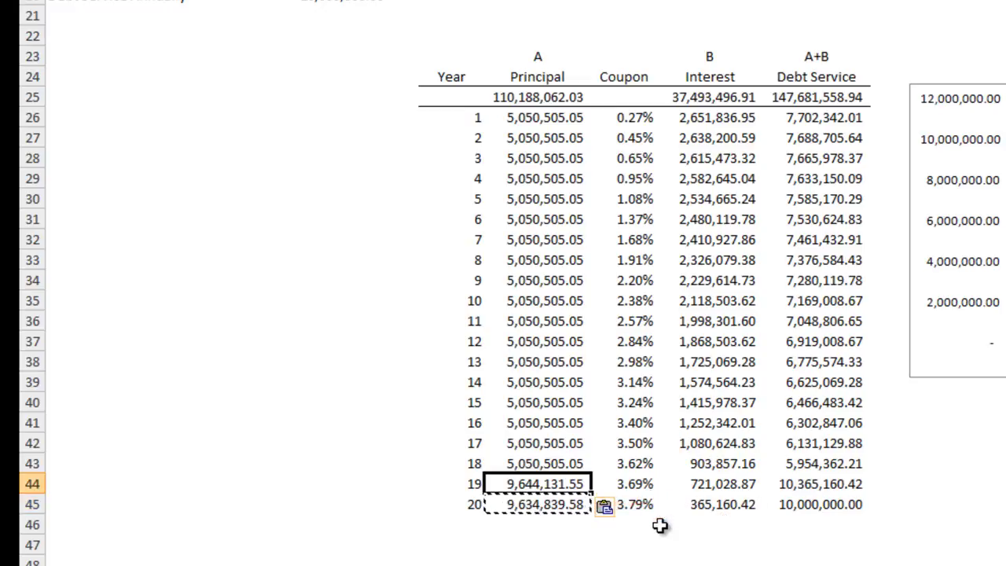
{"action": "key", "text": "Right"}
{"action": "key", "text": "Left"}
{"action": "key", "text": "Right"}
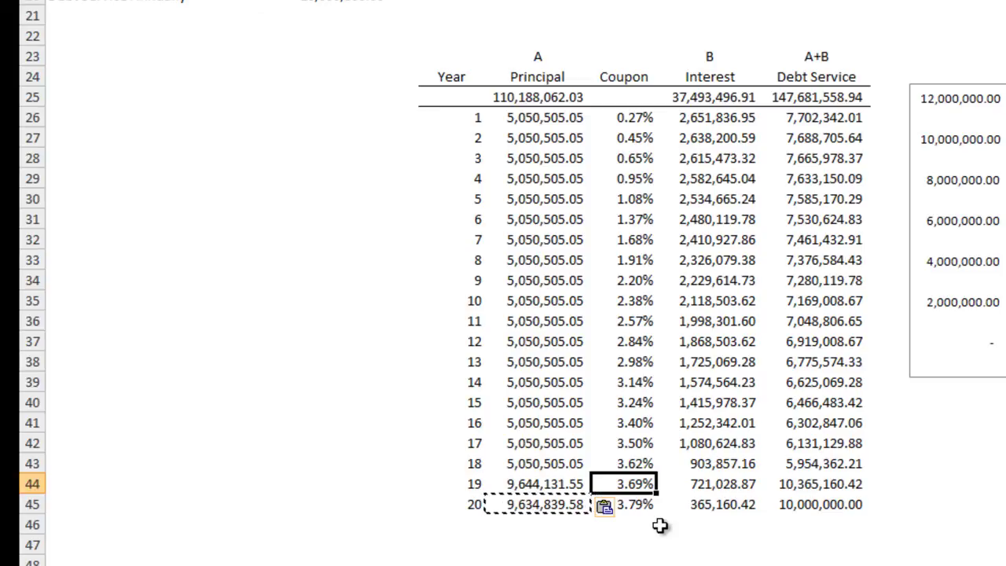
{"action": "key", "text": "Left"}
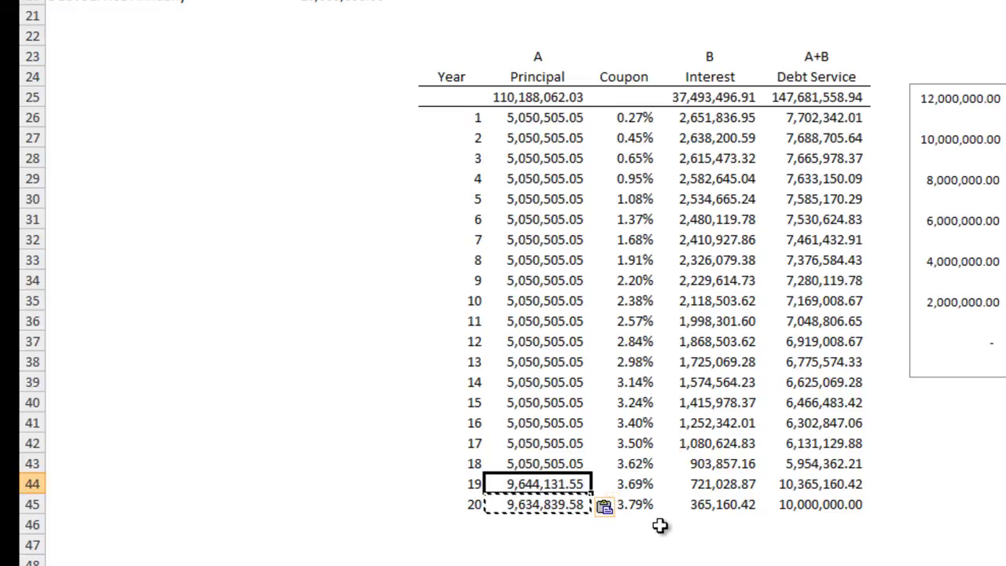
{"action": "key", "text": "Up"}
{"action": "key", "text": "Left"}
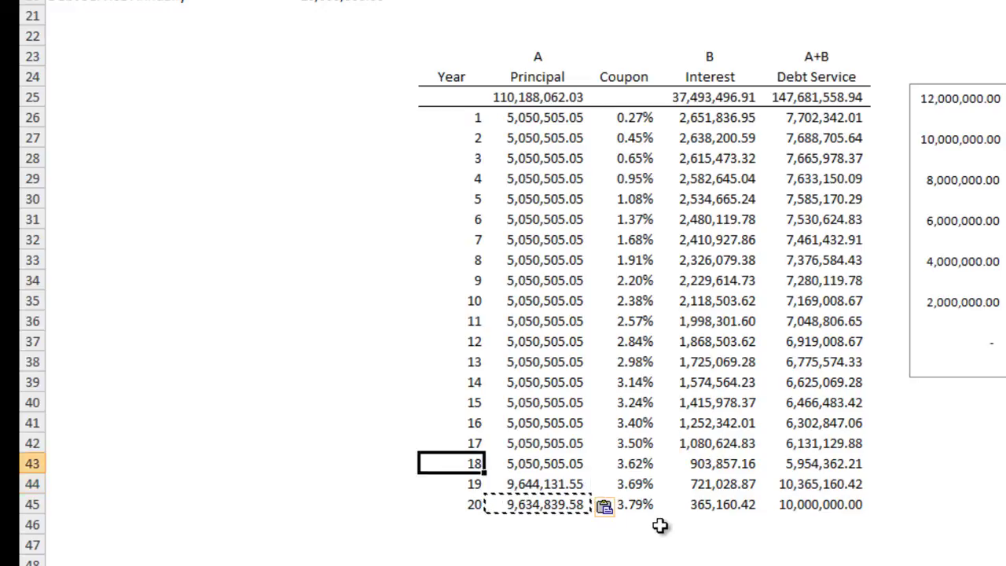
{"action": "key", "text": "Down"}
{"action": "key", "text": "Right"}
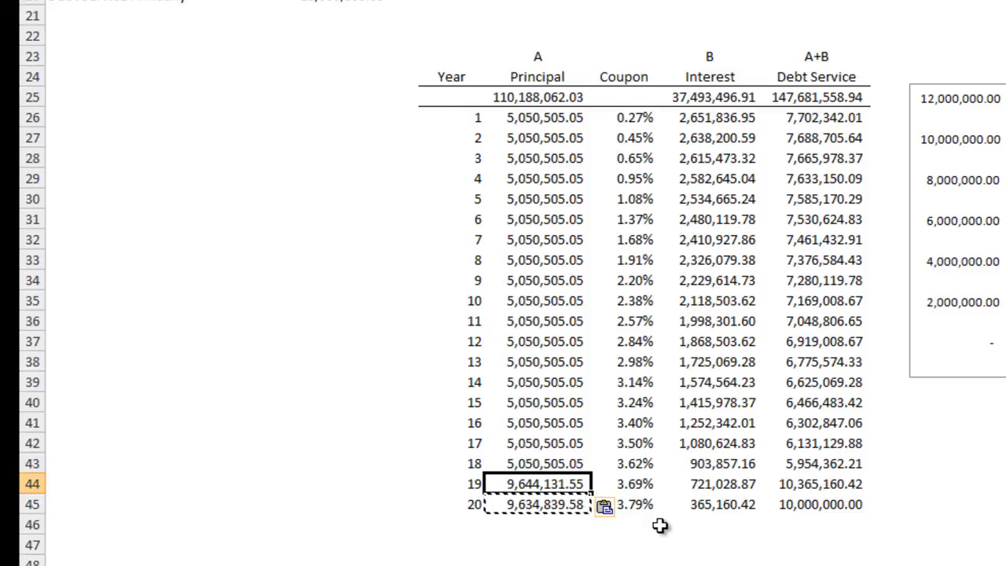
{"action": "key", "text": "Right"}
{"action": "key", "text": "Down"}
{"action": "key", "text": "Right"}
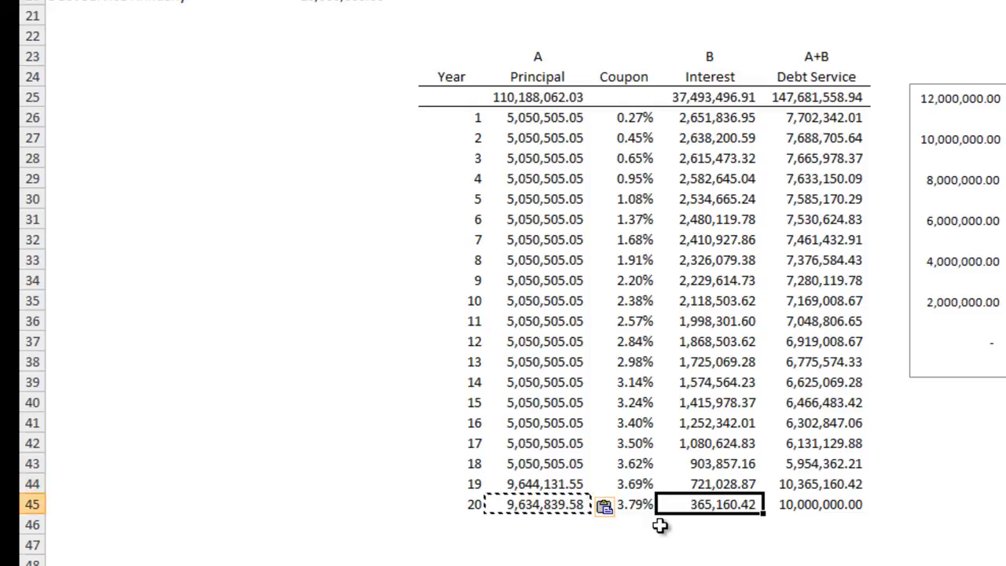
{"action": "key", "text": "Left"}
{"action": "key", "text": "Left"}
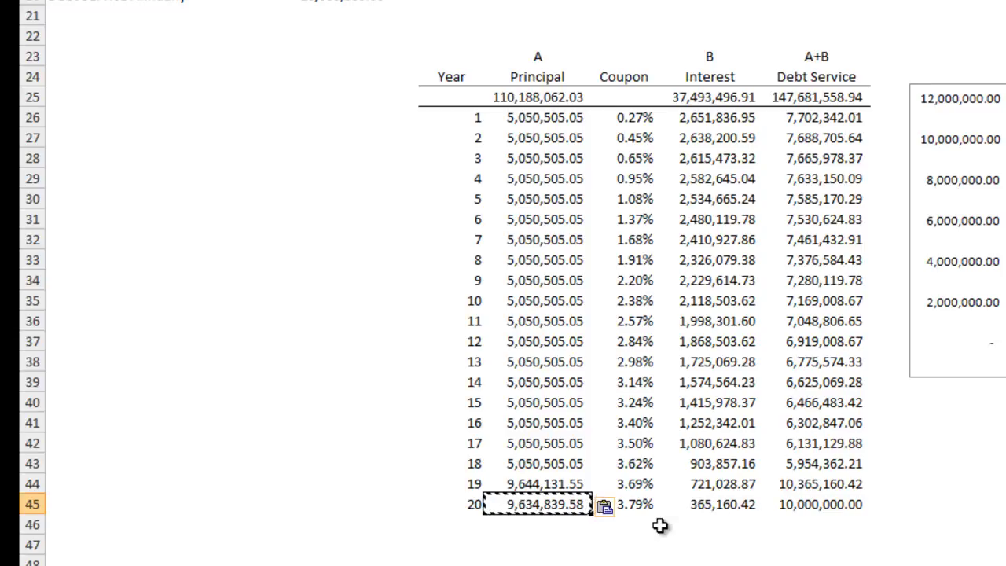
Change the year 19 principal formula in G44 to =(AnnualDebtService-I45)/(1+H44) and check the debt service in J44.
{"action": "key", "text": "Up"}
{"action": "key", "text": "F2"}
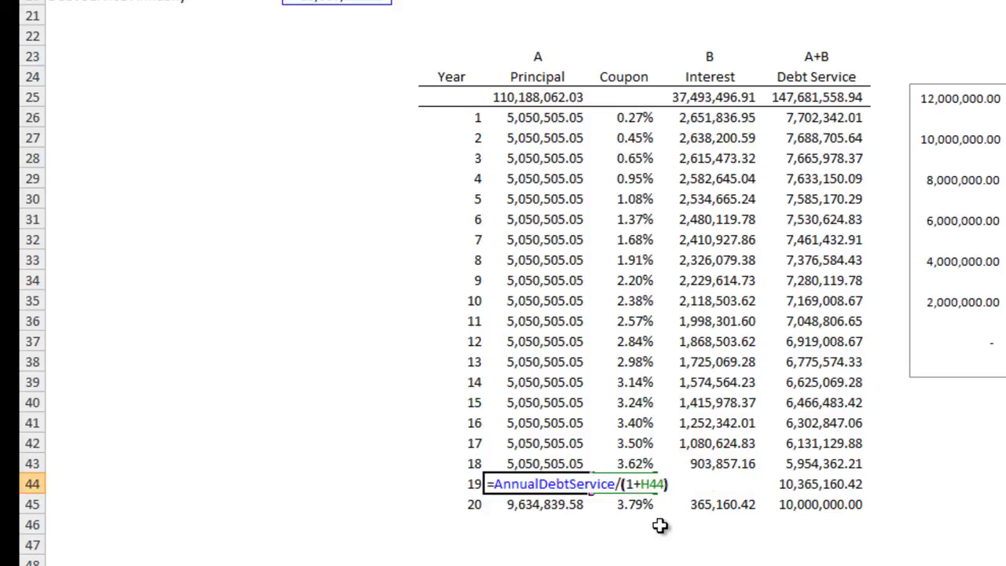
{"action": "key", "text": "Left"}
{"action": "key", "text": "Left"}
{"action": "key", "text": "Left"}
{"action": "key", "text": "Left"}
{"action": "key", "text": "Left"}
{"action": "key", "text": "Left"}
{"action": "key", "text": "Left"}
{"action": "key", "text": "Left"}
{"action": "key", "text": "Left"}
{"action": "key", "text": "Left"}
{"action": "key", "text": "Left"}
{"action": "key", "text": "Left"}
{"action": "key", "text": "Left"}
{"action": "type", "text": "("}
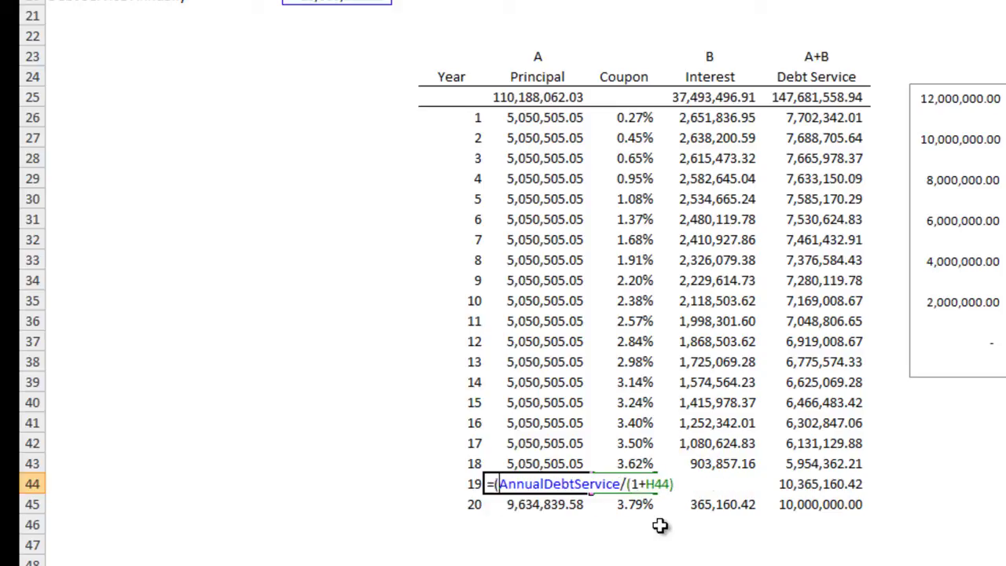
{"action": "left_click", "coordinate": [621, 481]}
{"action": "type", "text": "-"}
{"action": "left_click", "coordinate": [710, 504]}
{"action": "type", "text": ")"}
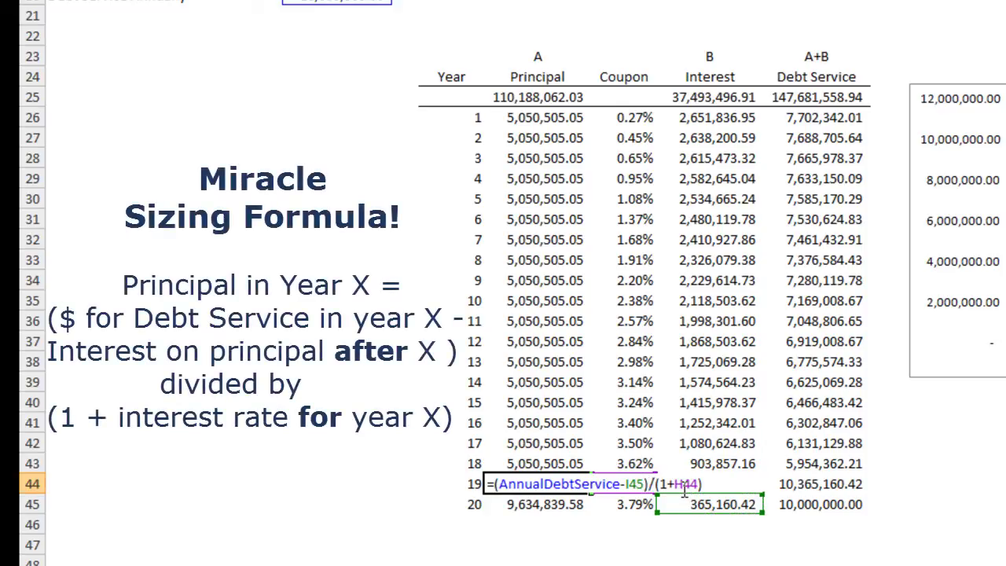
{"action": "key", "text": "Return"}
{"action": "key", "text": "Up"}
{"action": "left_click", "coordinate": [682, 486]}
{"action": "key", "text": "Right"}
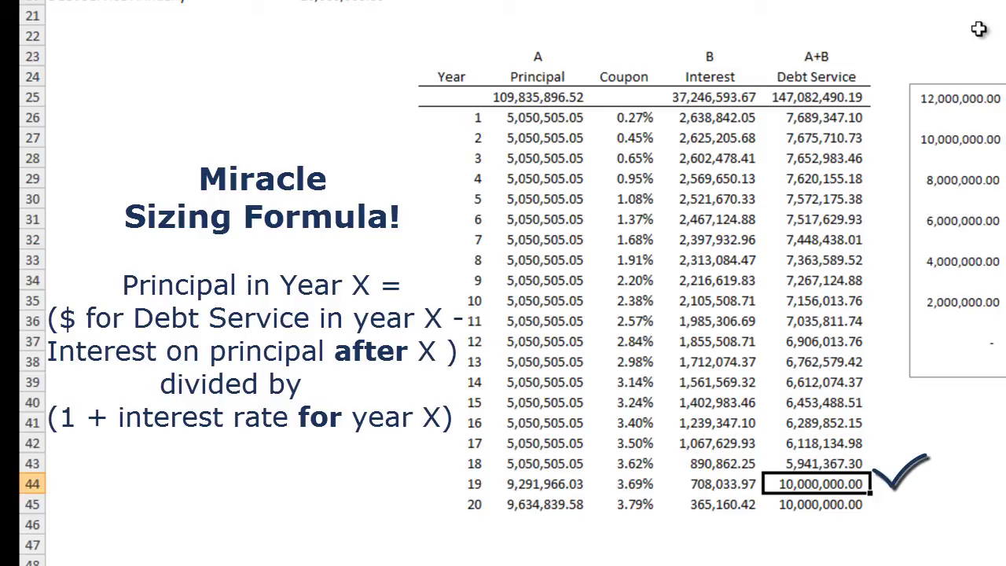
Copy the year 19 principal formula from G44 into the principal cells for all 20 years, G26:G45.
{"action": "key", "text": "Left"}
{"action": "key", "text": "Left"}
{"action": "key", "text": "Left"}
{"action": "key", "text": "ctrl+c"}
{"action": "key", "text": "Up"}
{"action": "key", "text": "Up"}
{"action": "key", "text": "Up"}
{"action": "key", "text": "Up"}
{"action": "key", "text": "Up"}
{"action": "key", "text": "Up"}
{"action": "key", "text": "Up"}
{"action": "key", "text": "Up"}
{"action": "key", "text": "Up"}
{"action": "key", "text": "Up"}
{"action": "key", "text": "Up"}
{"action": "key", "text": "Up"}
{"action": "key", "text": "Up"}
{"action": "key", "text": "Up"}
{"action": "key", "text": "Up"}
{"action": "key", "text": "Up"}
{"action": "key", "text": "Up"}
{"action": "key", "text": "Up"}
{"action": "key", "text": "ctrl+shift+Down"}
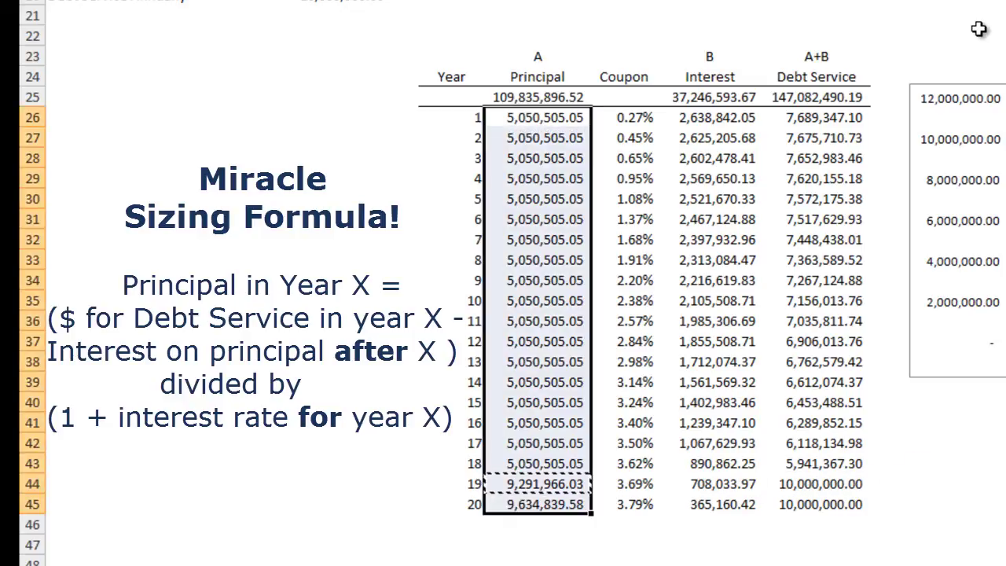
{"action": "key", "text": "ctrl+alt+v"}
{"action": "key", "text": "Return"}
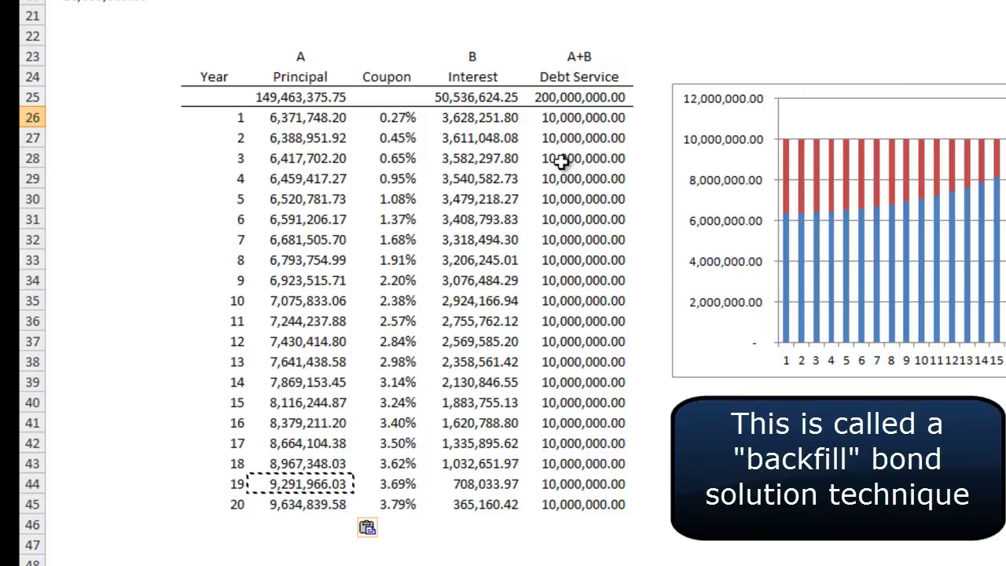
Check the annual debt service in column J from year 2 down to year 20.
{"action": "left_click", "coordinate": [580, 130]}
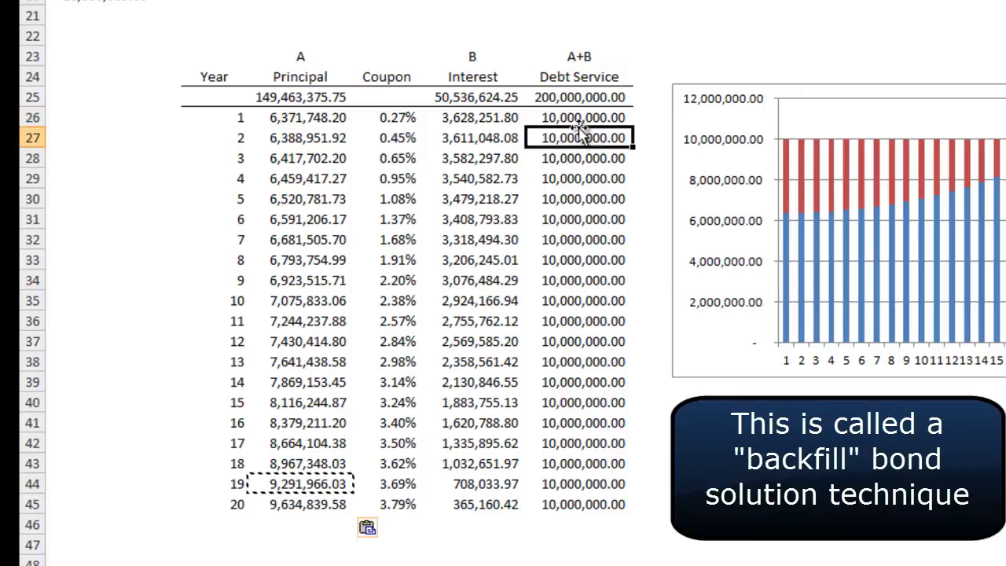
{"action": "key", "text": "Down"}
{"action": "key", "text": "Down"}
{"action": "key", "text": "Down"}
{"action": "key", "text": "Down"}
{"action": "key", "text": "Down"}
{"action": "key", "text": "Down"}
{"action": "key", "text": "Down"}
{"action": "key", "text": "Down"}
{"action": "key", "text": "Down"}
{"action": "key", "text": "Down"}
{"action": "key", "text": "Down"}
{"action": "key", "text": "Down"}
{"action": "key", "text": "Down"}
{"action": "key", "text": "Down"}
{"action": "key", "text": "Down"}
{"action": "key", "text": "Down"}
{"action": "key", "text": "Down"}
{"action": "key", "text": "Down"}
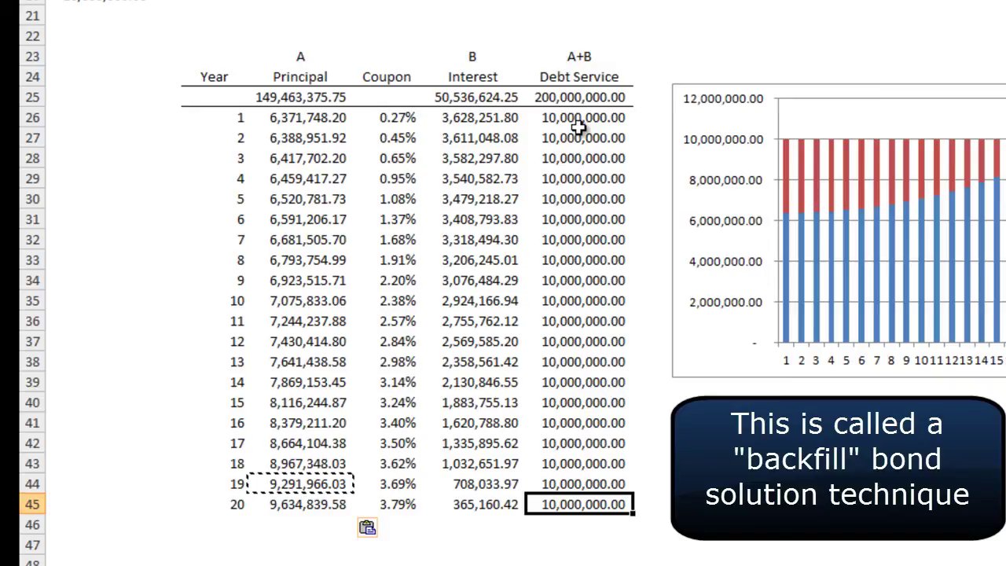
Review the principal column from year 20 up to the total principal in G25.
{"action": "key", "text": "Left"}
{"action": "key", "text": "Left"}
{"action": "key", "text": "Up"}
{"action": "key", "text": "Up"}
{"action": "key", "text": "Up"}
{"action": "key", "text": "Up"}
{"action": "key", "text": "Up"}
{"action": "key", "text": "Up"}
{"action": "key", "text": "Up"}
{"action": "key", "text": "Up"}
{"action": "key", "text": "Up"}
{"action": "key", "text": "Up"}
{"action": "key", "text": "Up"}
{"action": "key", "text": "Up"}
{"action": "key", "text": "Up"}
{"action": "key", "text": "Up"}
{"action": "key", "text": "Up"}
{"action": "key", "text": "Up"}
{"action": "key", "text": "Up"}
{"action": "key", "text": "Up"}
{"action": "key", "text": "Up"}
{"action": "key", "text": "Up"}
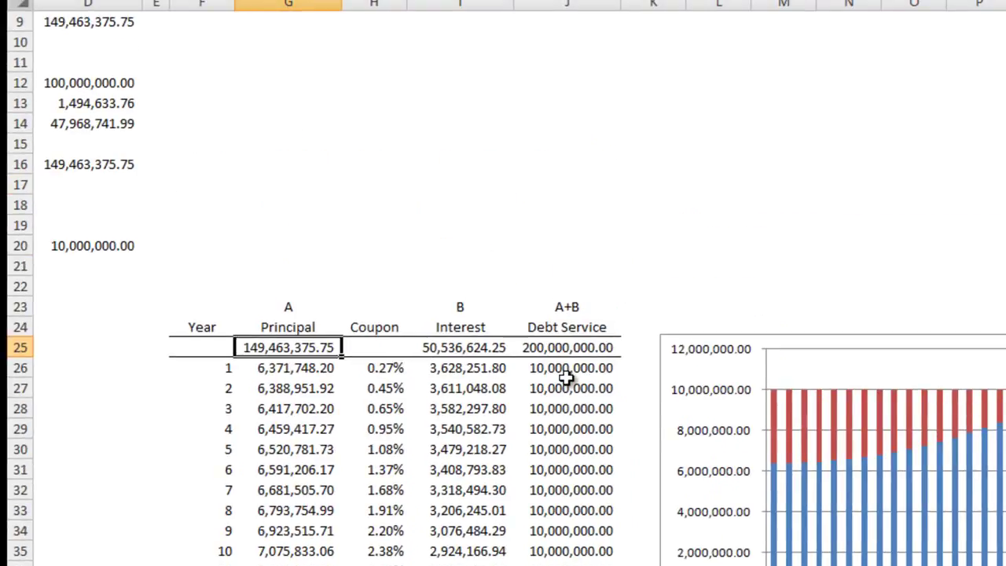
Examine the Contingency/Rounding amount in D14 under the uses of funds.
{"action": "key", "text": "Left"}
{"action": "key", "text": "Left"}
{"action": "key", "text": "Left"}
{"action": "key", "text": "Left"}
{"action": "key", "text": "Left"}
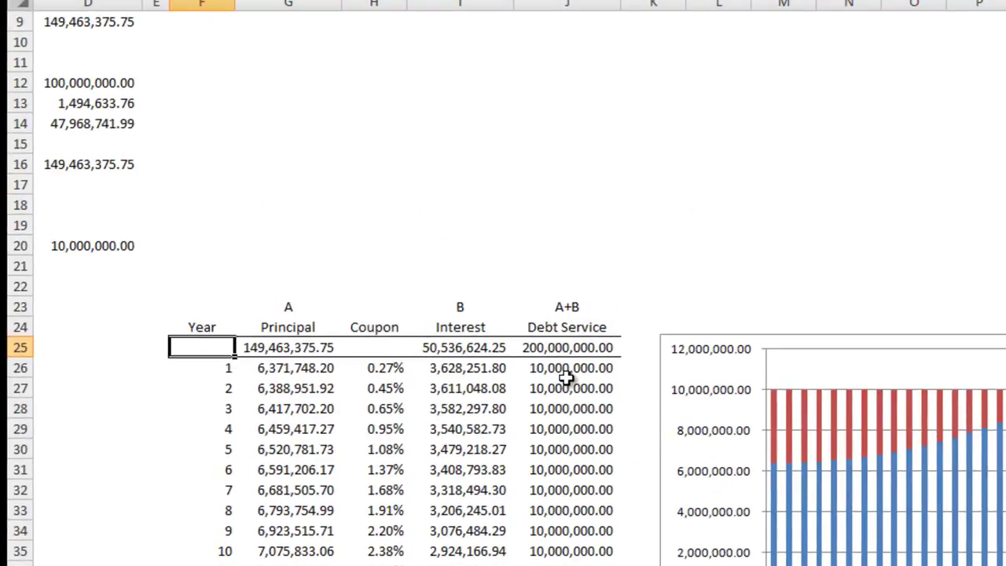
{"action": "key", "text": "Up"}
{"action": "key", "text": "Up"}
{"action": "key", "text": "Up"}
{"action": "key", "text": "Up"}
{"action": "key", "text": "Up"}
{"action": "key", "text": "Up"}
{"action": "key", "text": "Up"}
{"action": "key", "text": "Up"}
{"action": "key", "text": "Up"}
{"action": "key", "text": "Up"}
{"action": "key", "text": "Right"}
{"action": "key", "text": "Right"}
{"action": "key", "text": "Up"}
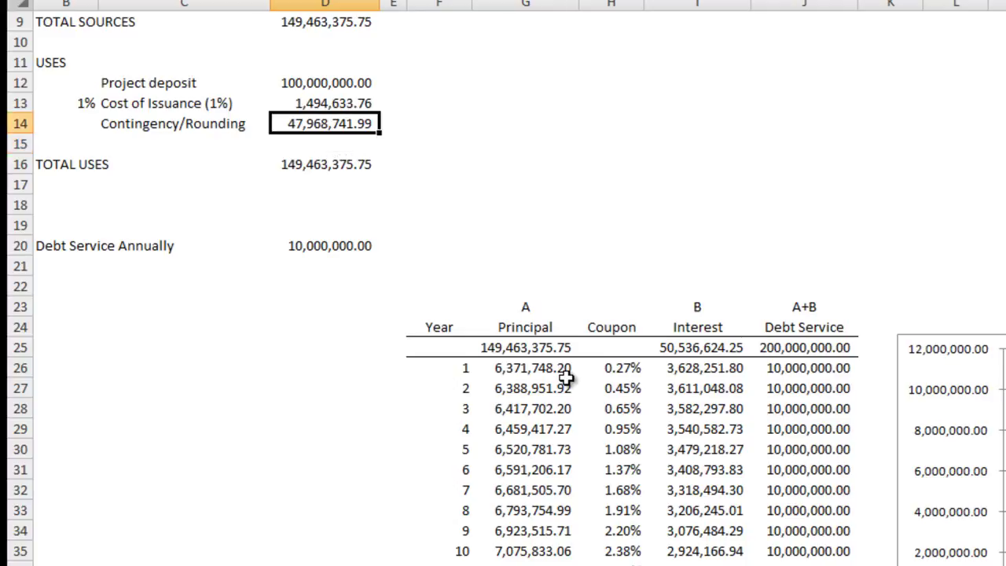
Examine the yearly principal amounts in column G of the debt service table.
{"action": "key", "text": "Right"}
{"action": "key", "text": "Right"}
{"action": "key", "text": "Right"}
{"action": "key", "text": "Down"}
{"action": "key", "text": "Down"}
{"action": "key", "text": "Down"}
{"action": "key", "text": "Down"}
{"action": "key", "text": "Down"}
{"action": "key", "text": "Down"}
{"action": "key", "text": "Down"}
{"action": "key", "text": "Down"}
{"action": "key", "text": "Down"}
{"action": "key", "text": "Down"}
{"action": "key", "text": "Down"}
{"action": "key", "text": "Down"}
{"action": "key", "text": "Down"}
{"action": "key", "text": "Down"}
{"action": "key", "text": "Down"}
{"action": "key", "text": "Down"}
{"action": "key", "text": "Down"}
{"action": "key", "text": "Down"}
{"action": "key", "text": "Down"}
{"action": "key", "text": "Down"}
{"action": "key", "text": "Down"}
{"action": "key", "text": "Down"}
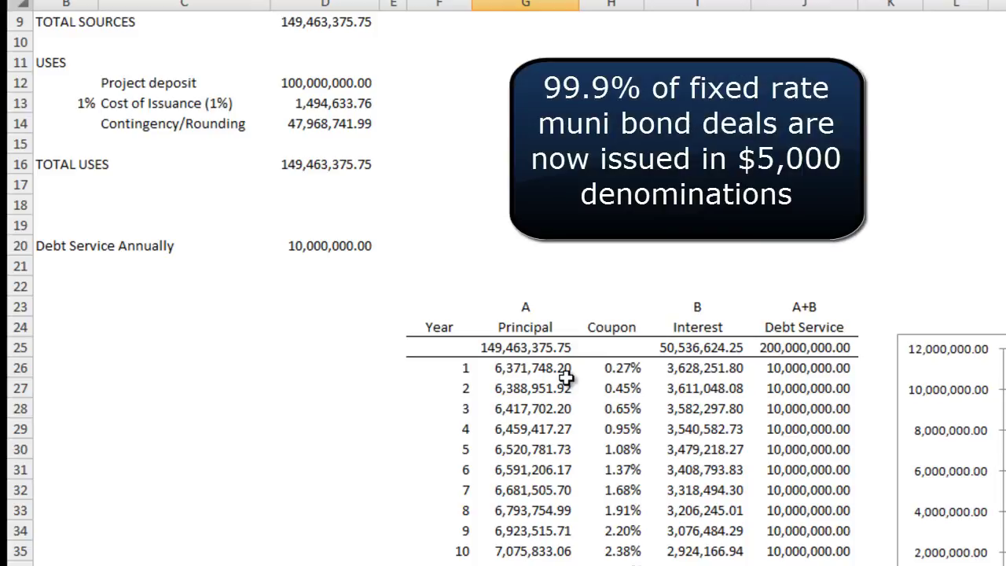
Add a Denomination input beneath Debt Service Annually, with the label in B21 and 5000 in D21.
{"action": "key", "text": "Up"}
{"action": "key", "text": "Up"}
{"action": "key", "text": "Up"}
{"action": "key", "text": "Up"}
{"action": "key", "text": "Up"}
{"action": "key", "text": "Up"}
{"action": "key", "text": "Up"}
{"action": "key", "text": "Up"}
{"action": "key", "text": "Up"}
{"action": "key", "text": "Up"}
{"action": "key", "text": "Up"}
{"action": "key", "text": "Up"}
{"action": "key", "text": "Up"}
{"action": "key", "text": "Left"}
{"action": "key", "text": "Left"}
{"action": "key", "text": "Left"}
{"action": "key", "text": "Left"}
{"action": "key", "text": "Left"}
{"action": "key", "text": "Up"}
{"action": "key", "text": "Up"}
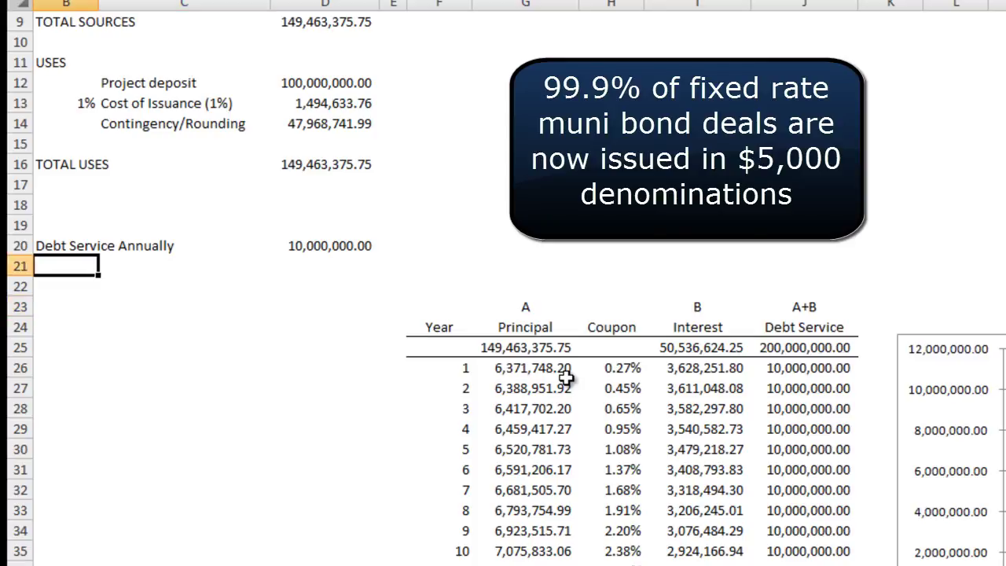
{"action": "type", "text": "Denomination"}
{"action": "key", "text": "Tab"}
{"action": "key", "text": "Tab"}
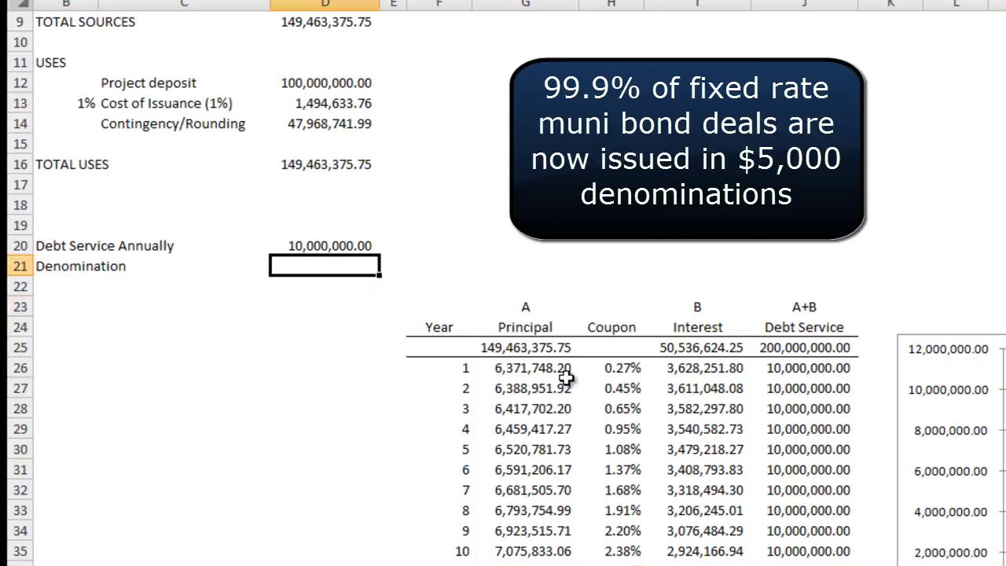
{"action": "type", "text": "5000"}
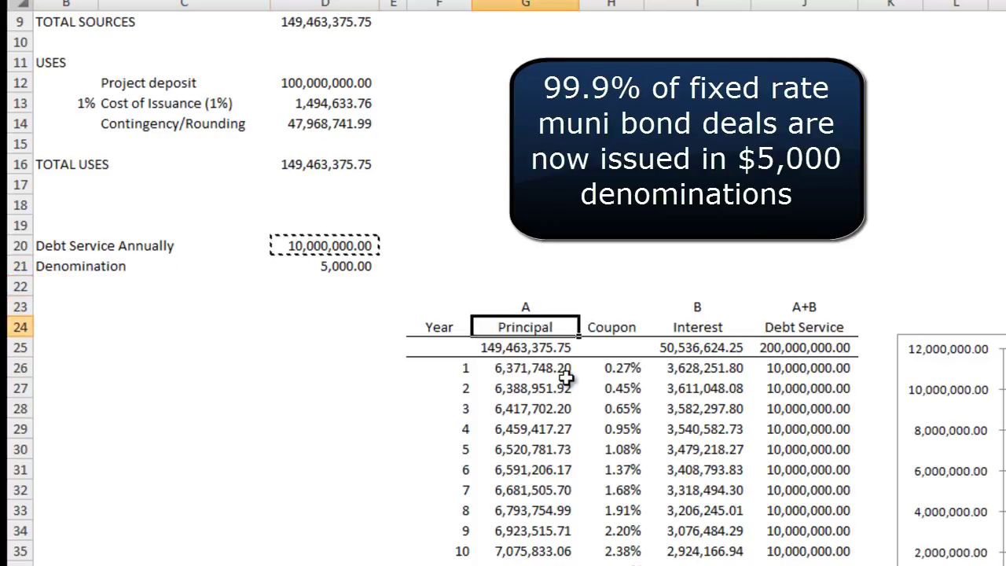
Change the year 20 principal formula in G45 to =TRUNC((AnnualDebtService-I46)/(1+H45)/denom,0)*denom.
{"action": "key", "text": "Down"}
{"action": "key", "text": "Down"}
{"action": "key", "text": "Down"}
{"action": "key", "text": "Down"}
{"action": "key", "text": "Down"}
{"action": "key", "text": "Down"}
{"action": "key", "text": "Down"}
{"action": "key", "text": "Down"}
{"action": "key", "text": "Down"}
{"action": "key", "text": "Down"}
{"action": "key", "text": "Down"}
{"action": "key", "text": "Down"}
{"action": "key", "text": "Down"}
{"action": "key", "text": "Down"}
{"action": "key", "text": "Down"}
{"action": "key", "text": "Down"}
{"action": "key", "text": "Down"}
{"action": "key", "text": "Down"}
{"action": "key", "text": "Down"}
{"action": "key", "text": "Down"}
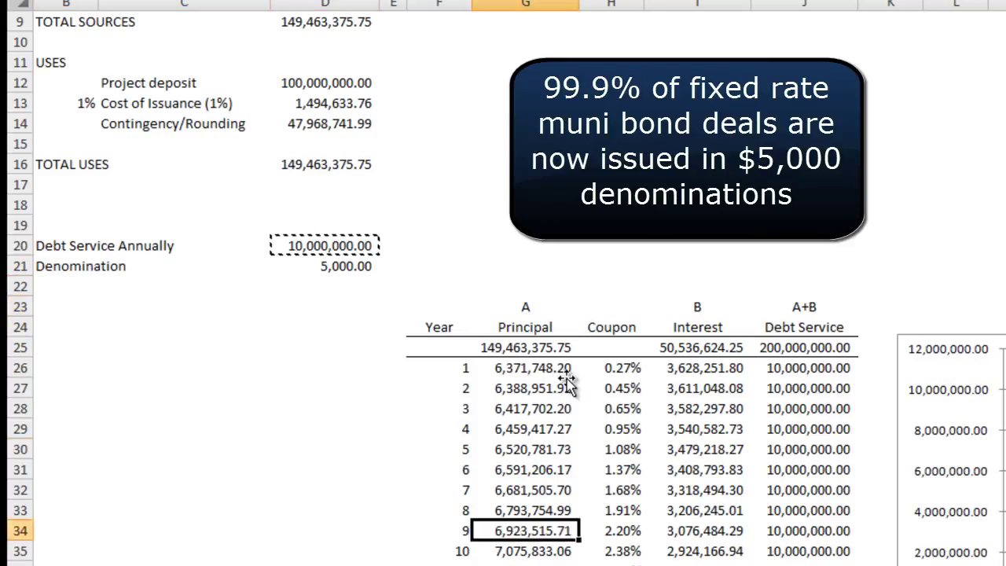
{"action": "key", "text": "F2"}
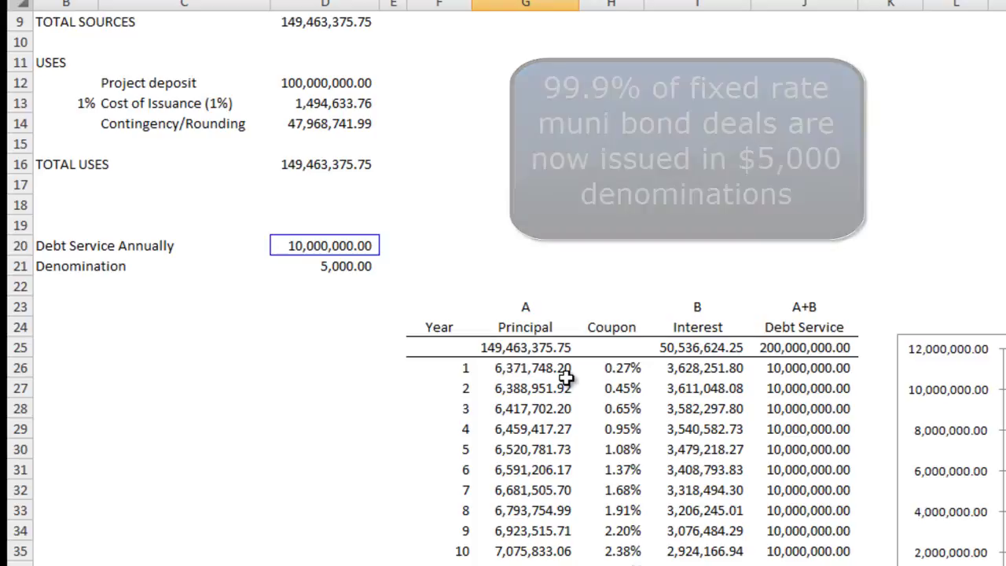
{"action": "type", "text": "trunc"}
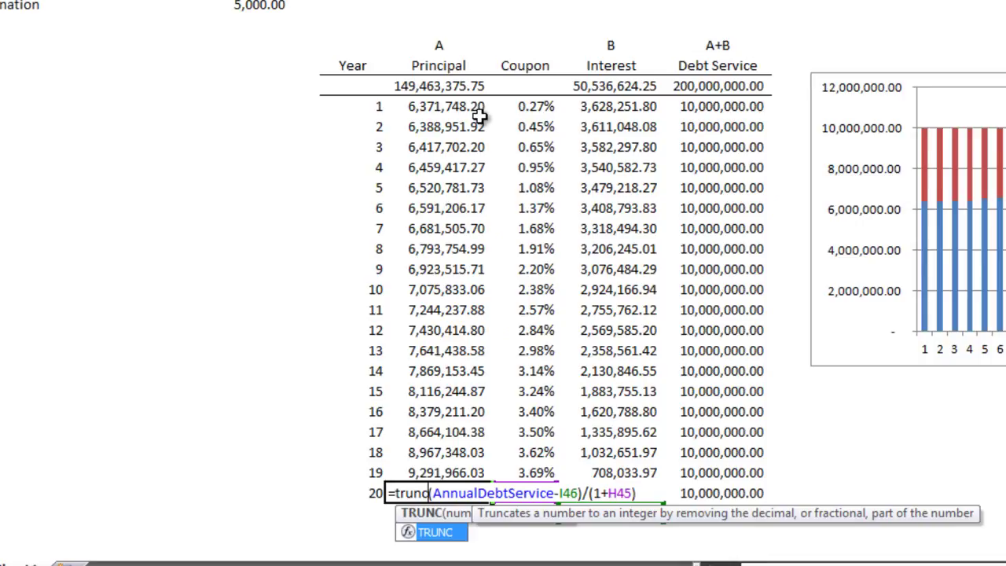
{"action": "type", "text": "("}
{"action": "key", "text": "End"}
{"action": "type", "text": "/"}
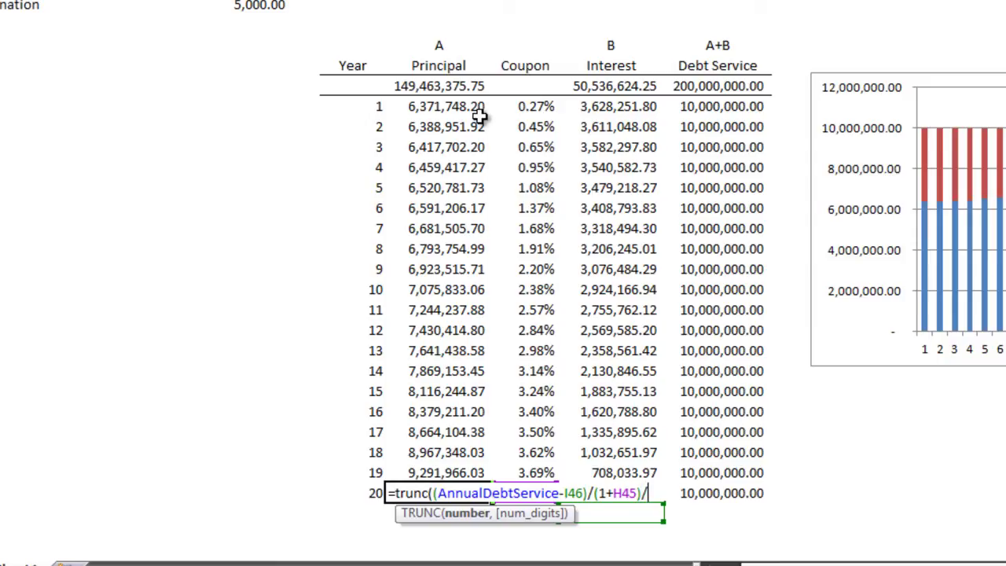
{"action": "type", "text": "denom"}
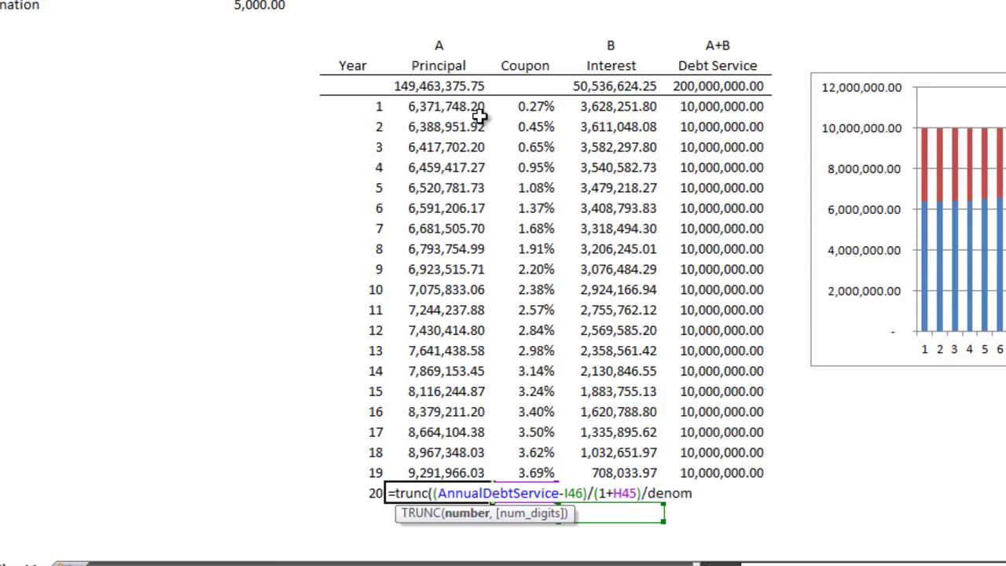
{"action": "type", "text": ",0"}
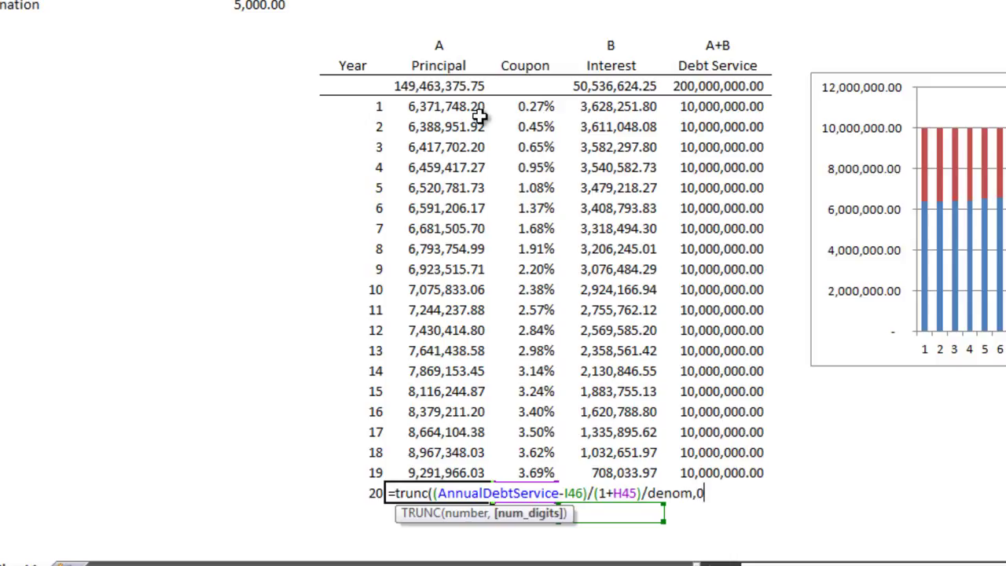
{"action": "type", "text": ")*de"}
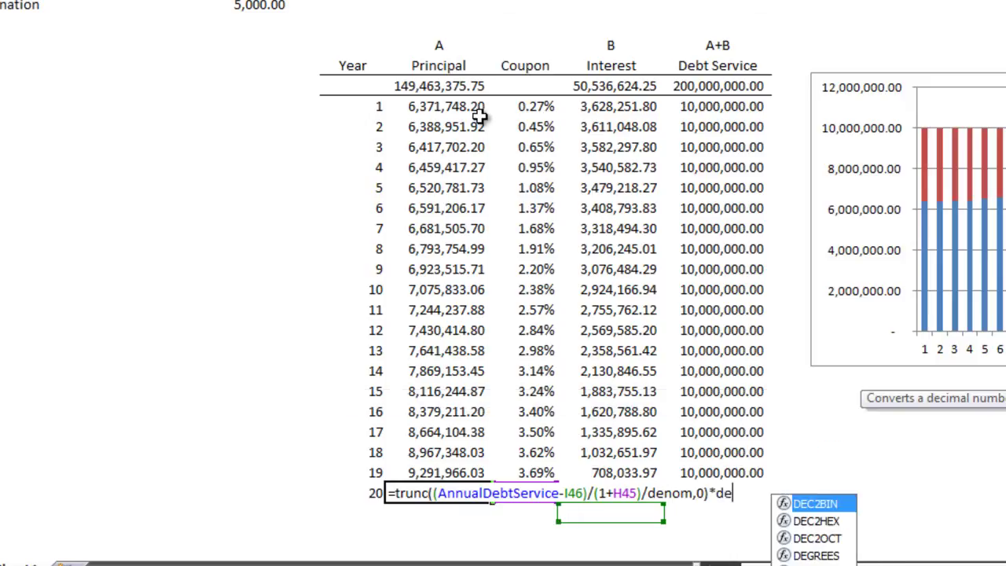
{"action": "type", "text": "nom"}
{"action": "key", "text": "Return"}
{"action": "key", "text": "Up"}
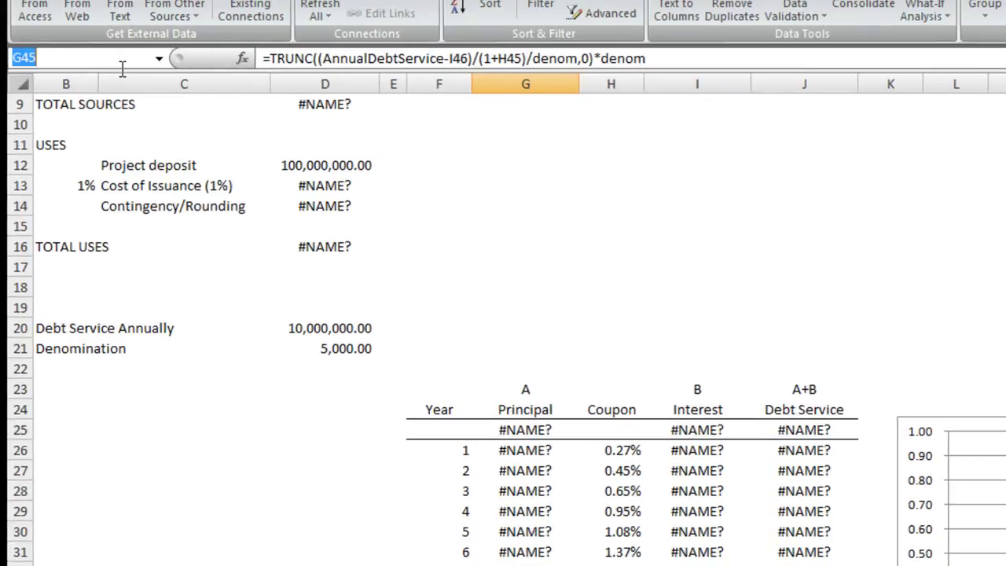
Name the Denomination value cell D21 denom.
{"action": "left_click", "coordinate": [330, 320]}
{"action": "left_click", "coordinate": [120, 58]}
{"action": "type", "text": "denom"}
{"action": "key", "text": "Return"}
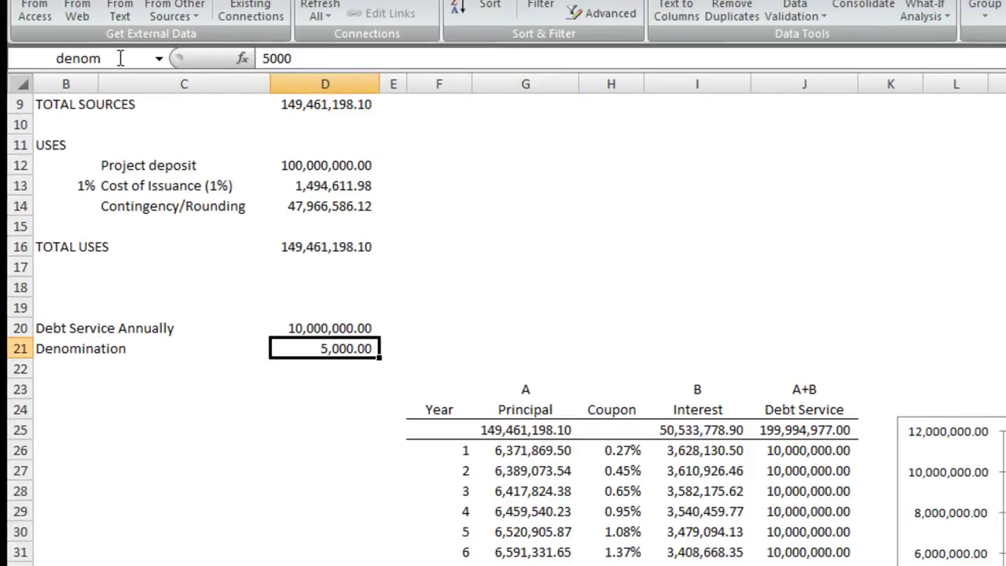
Copy the year 20 principal formula to the principal cells for years 1 through 19.
{"action": "left_click", "coordinate": [525, 491]}
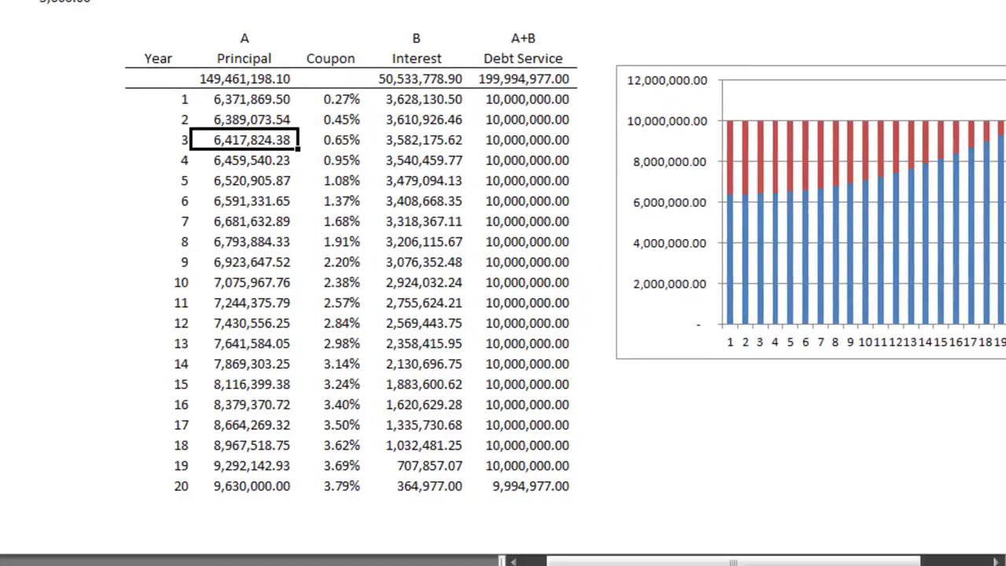
{"action": "key", "text": "Down"}
{"action": "key", "text": "Down"}
{"action": "key", "text": "Down"}
{"action": "key", "text": "Down"}
{"action": "key", "text": "Down"}
{"action": "key", "text": "Down"}
{"action": "key", "text": "Down"}
{"action": "key", "text": "Down"}
{"action": "key", "text": "Down"}
{"action": "key", "text": "Down"}
{"action": "key", "text": "Down"}
{"action": "key", "text": "Down"}
{"action": "key", "text": "Down"}
{"action": "key", "text": "Down"}
{"action": "key", "text": "Down"}
{"action": "key", "text": "Down"}
{"action": "key", "text": "Down"}
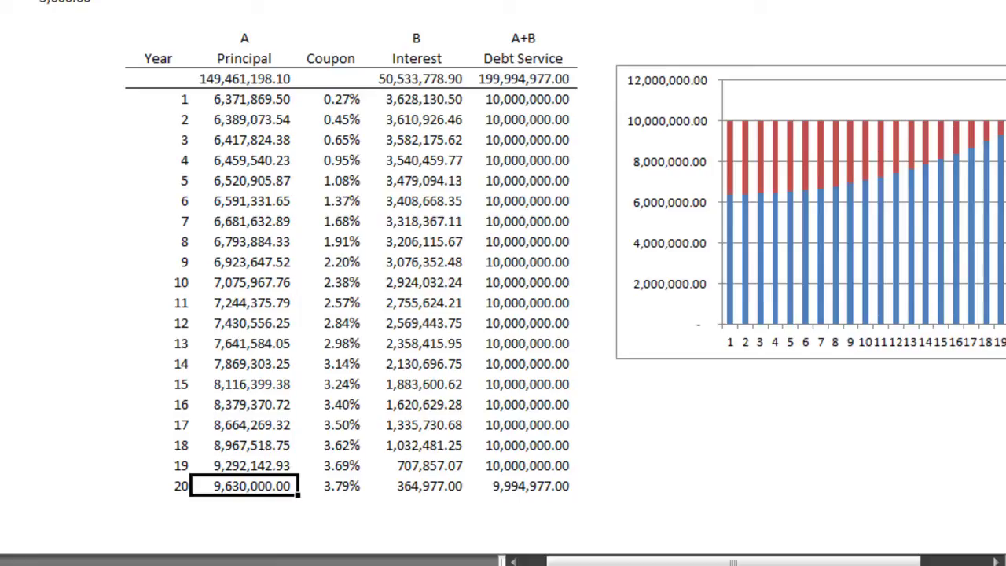
{"action": "key", "text": "ctrl+c"}
{"action": "key", "text": "Up"}
{"action": "key", "text": "ctrl+shift+Up"}
{"action": "key", "text": "ctrl+v"}
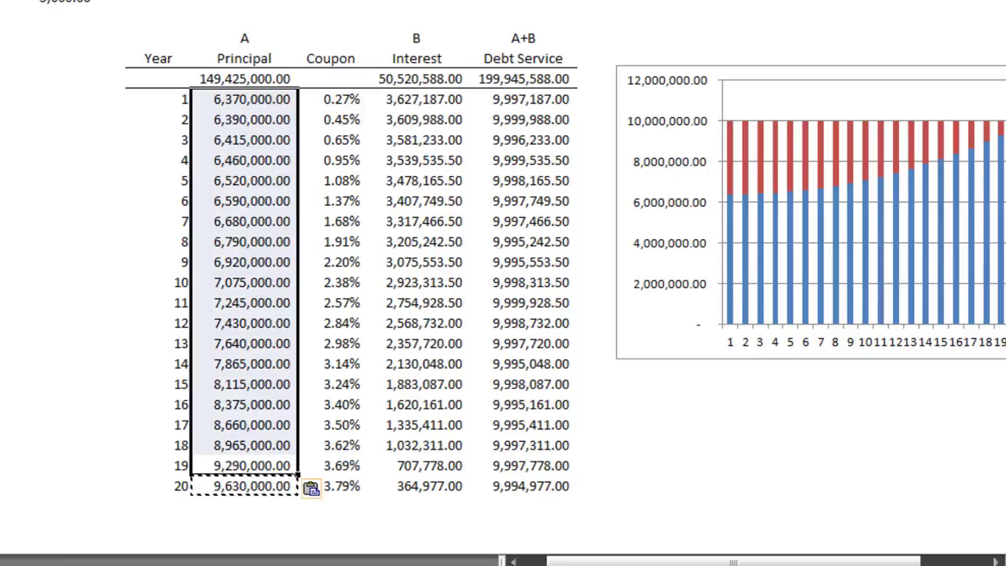
Review the annual debt service amounts in column J from year 20 up to year 1.
{"action": "key", "text": "Down"}
{"action": "key", "text": "Down"}
{"action": "key", "text": "Up"}
{"action": "key", "text": "Right"}
{"action": "key", "text": "Right"}
{"action": "key", "text": "Right"}
{"action": "mouse_move", "coordinate": [475, 79]}
{"action": "left_mouse_down"}
{"action": "mouse_move", "coordinate": [589, 499]}
{"action": "mouse_move", "coordinate": [476, 81]}
{"action": "left_mouse_up"}
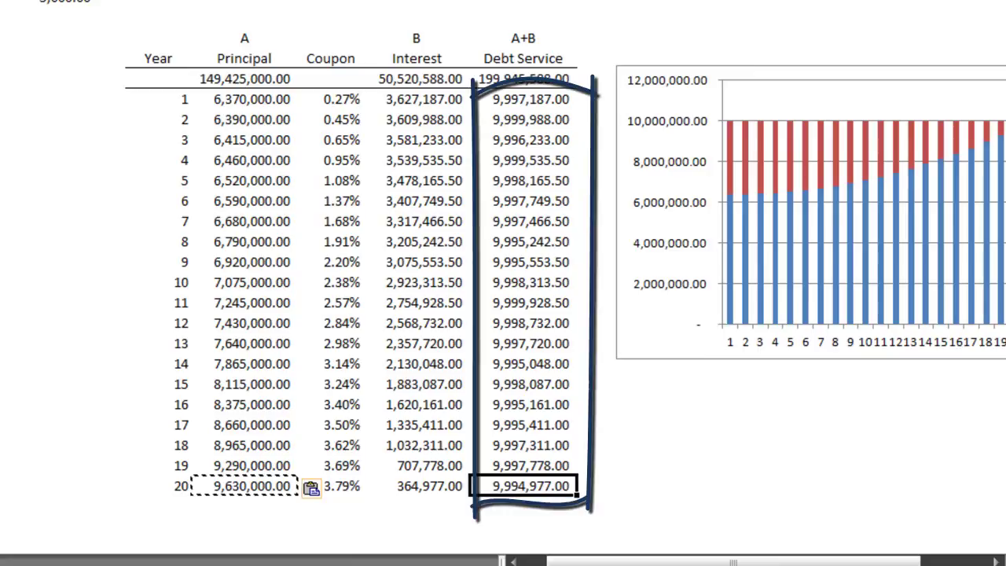
{"action": "key", "text": "Up"}
{"action": "key", "text": "Up"}
{"action": "key", "text": "Up"}
{"action": "key", "text": "Up"}
{"action": "key", "text": "Up"}
{"action": "key", "text": "Up"}
{"action": "key", "text": "Up"}
{"action": "key", "text": "Up"}
{"action": "key", "text": "Up"}
{"action": "key", "text": "Up"}
{"action": "key", "text": "Up"}
{"action": "key", "text": "Up"}
{"action": "key", "text": "Up"}
{"action": "key", "text": "Up"}
{"action": "key", "text": "Up"}
{"action": "key", "text": "Up"}
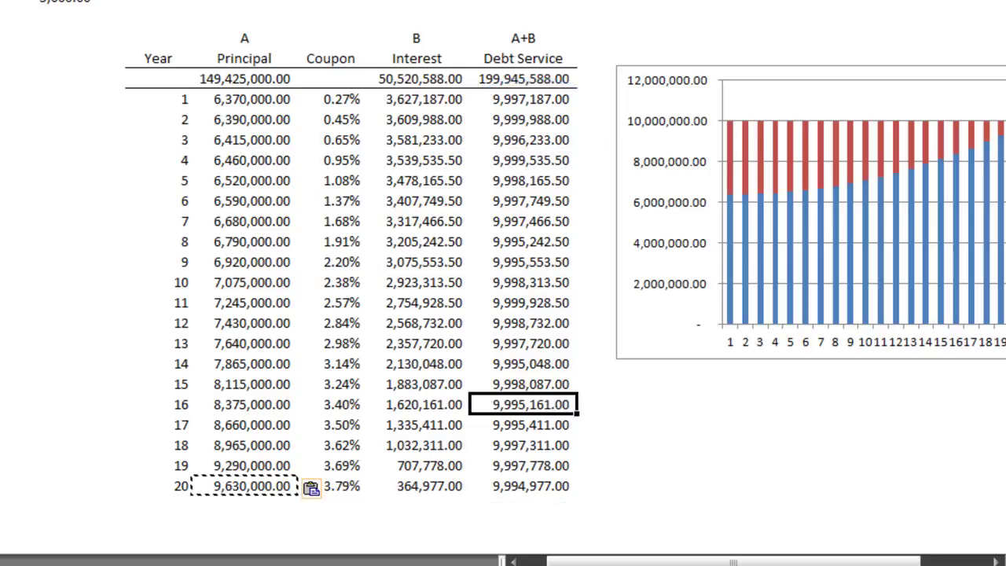
{"action": "key", "text": "Up"}
{"action": "key", "text": "Up"}
{"action": "key", "text": "Up"}
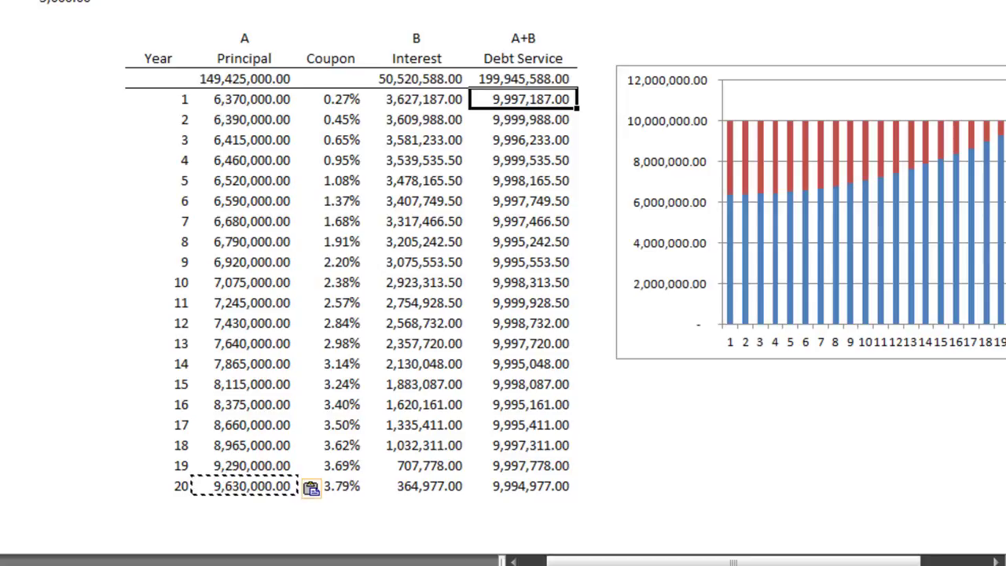
Check the Contingency/Rounding amount in D14 with principal rounded to the denomination.
{"action": "key", "text": "Left"}
{"action": "key", "text": "Left"}
{"action": "key", "text": "Left"}
{"action": "key", "text": "Left"}
{"action": "key", "text": "Up"}
{"action": "key", "text": "Up"}
{"action": "key", "text": "Up"}
{"action": "key", "text": "Up"}
{"action": "key", "text": "Up"}
{"action": "key", "text": "Up"}
{"action": "key", "text": "Up"}
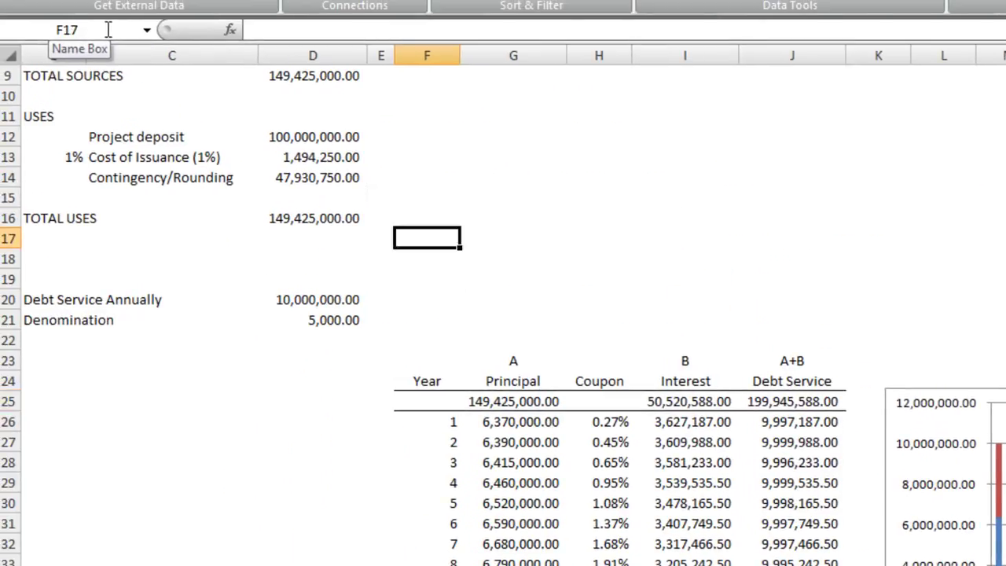
{"action": "key", "text": "Left"}
{"action": "key", "text": "Left"}
{"action": "key", "text": "Up"}
{"action": "key", "text": "Up"}
{"action": "key", "text": "Up"}
{"action": "key", "text": "Up"}
{"action": "key", "text": "Up"}
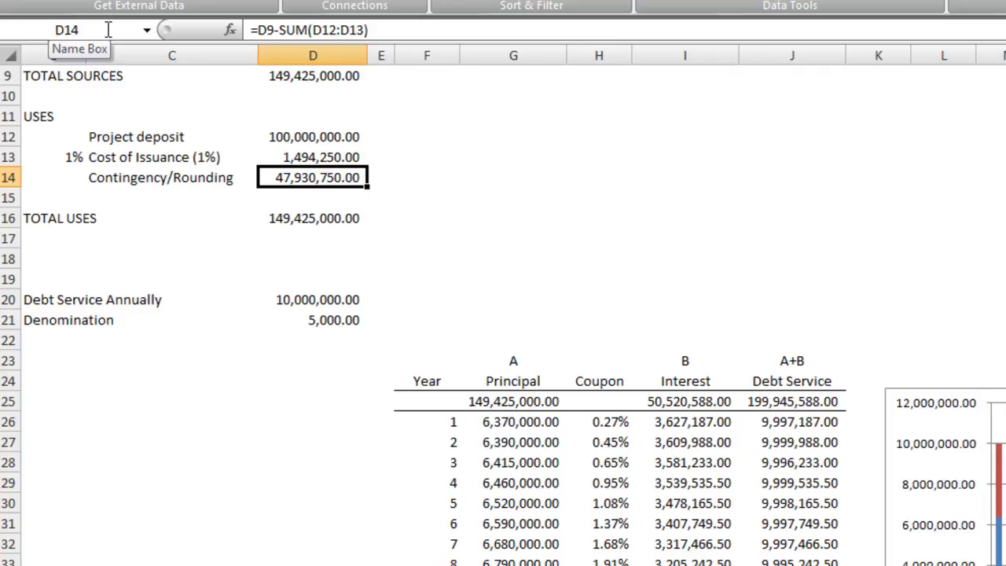
Examine the sources of funds above the uses, including the par amount in D5.
{"action": "key", "text": "Up"}
{"action": "key", "text": "Up"}
{"action": "key", "text": "Up"}
{"action": "key", "text": "Up"}
{"action": "key", "text": "Up"}
{"action": "key", "text": "Up"}
{"action": "key", "text": "Up"}
{"action": "key", "text": "Up"}
{"action": "key", "text": "Up"}
{"action": "key", "text": "Up"}
{"action": "key", "text": "Up"}
{"action": "key", "text": "Down"}
{"action": "key", "text": "Down"}
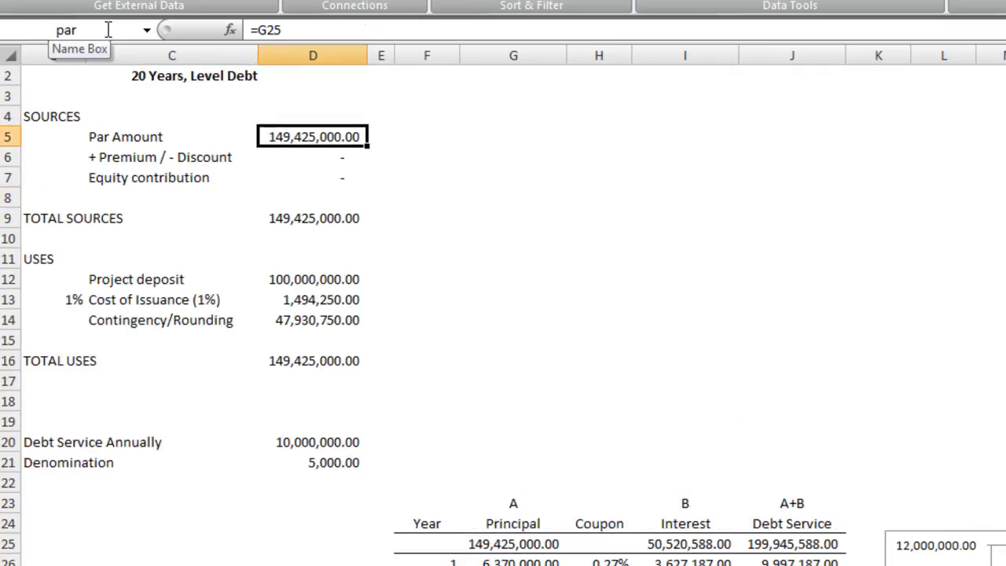
{"action": "key", "text": "Up"}
{"action": "key", "text": "Up"}
{"action": "key", "text": "Up"}
{"action": "key", "text": "Up"}
Goal Seek the Contingency/Rounding amount in D14 to 0 by changing the annual debt service in D20.
{"action": "key", "text": "Down"}
{"action": "key", "text": "Down"}
{"action": "key", "text": "Down"}
{"action": "key", "text": "Down"}
{"action": "key", "text": "Down"}
{"action": "key", "text": "Down"}
{"action": "key", "text": "Down"}
{"action": "key", "text": "Down"}
{"action": "key", "text": "Down"}
{"action": "key", "text": "Down"}
{"action": "key", "text": "Down"}
{"action": "key", "text": "Down"}
{"action": "key", "text": "Down"}
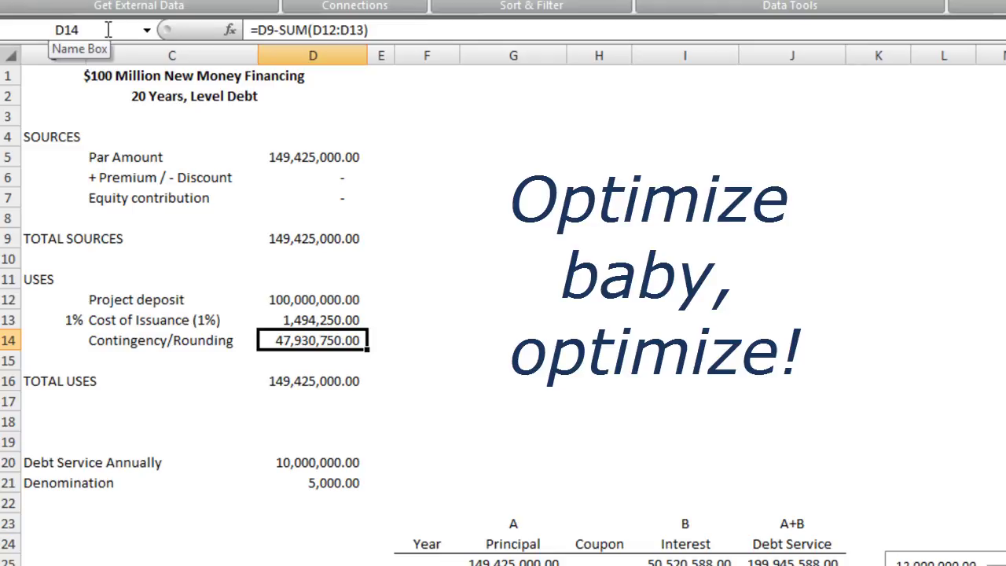
{"action": "left_click", "coordinate": [912, 1]}
{"action": "left_click", "coordinate": [916, 30]}
{"action": "left_click", "coordinate": [656, 277]}
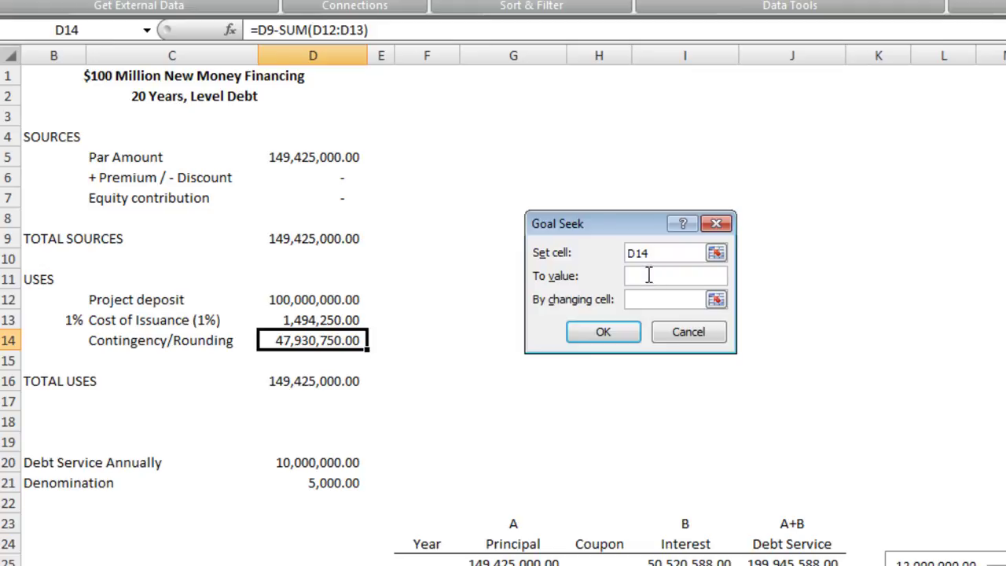
{"action": "type", "text": "0"}
{"action": "left_click", "coordinate": [638, 302]}
{"action": "left_click", "coordinate": [331, 461]}
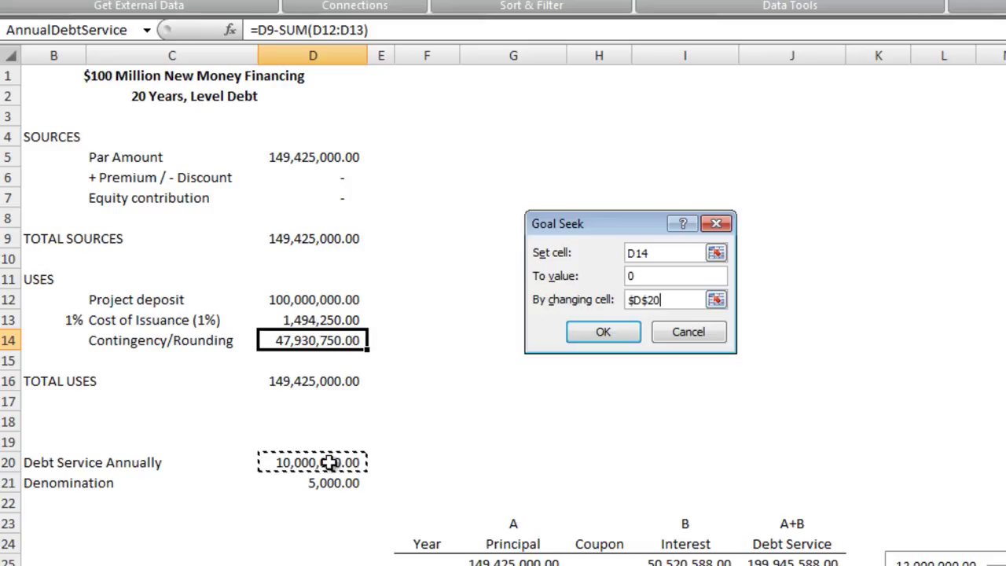
{"action": "left_click", "coordinate": [597, 330]}
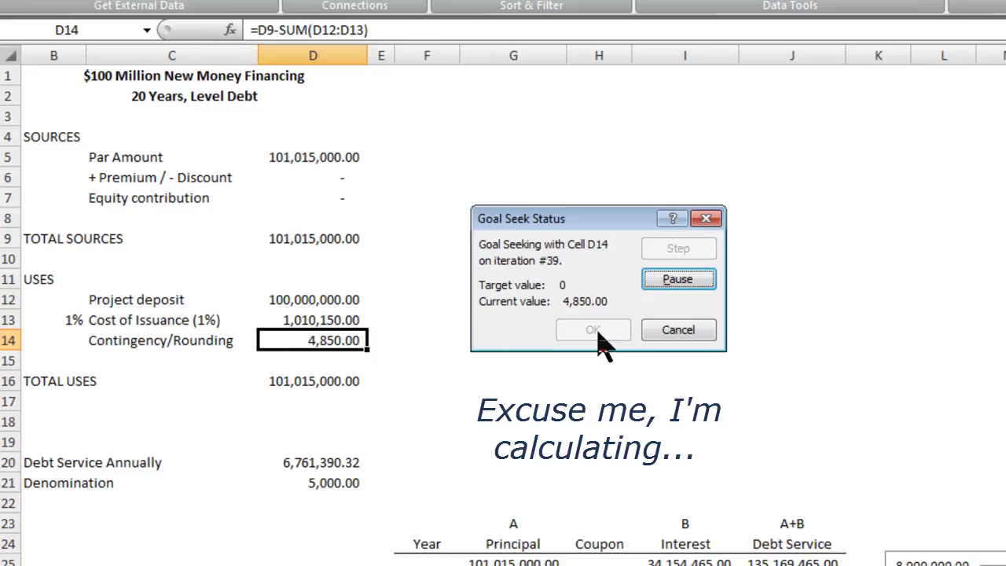
{"action": "left_click", "coordinate": [596, 334]}
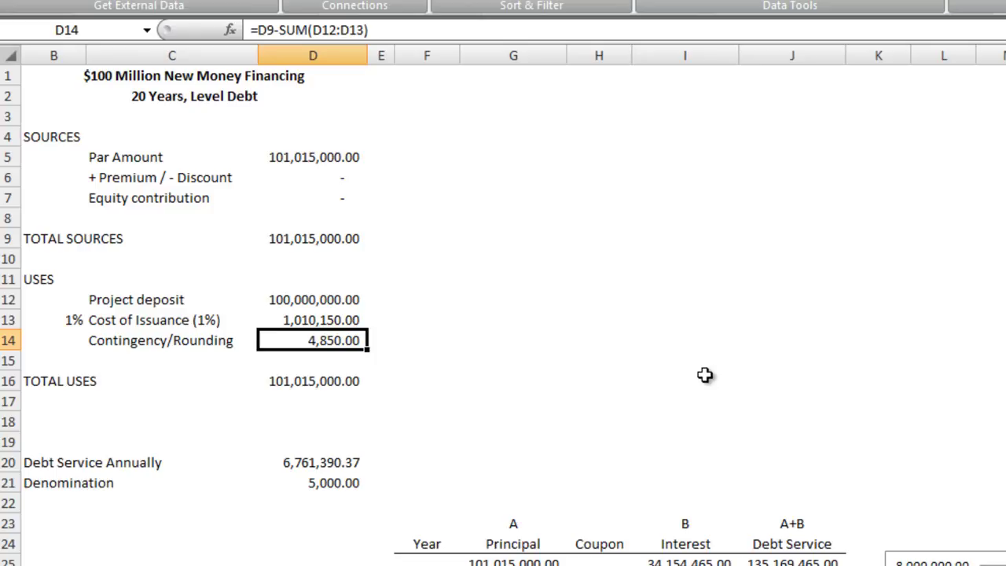
Apply a bottom double border to the Total Uses amount in D16.
{"action": "key", "text": "Down"}
{"action": "key", "text": "Down"}
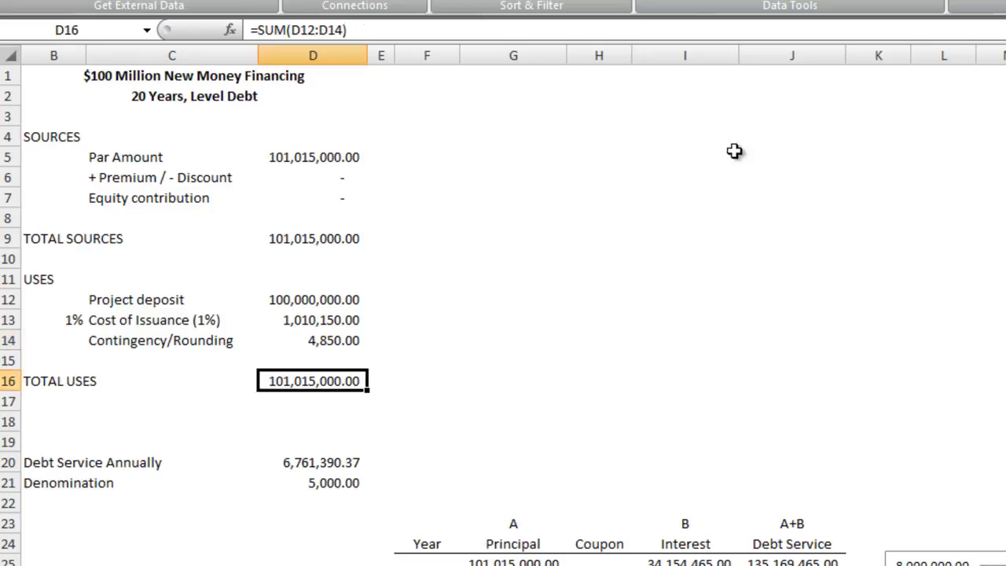
{"action": "key", "text": "alt+h"}
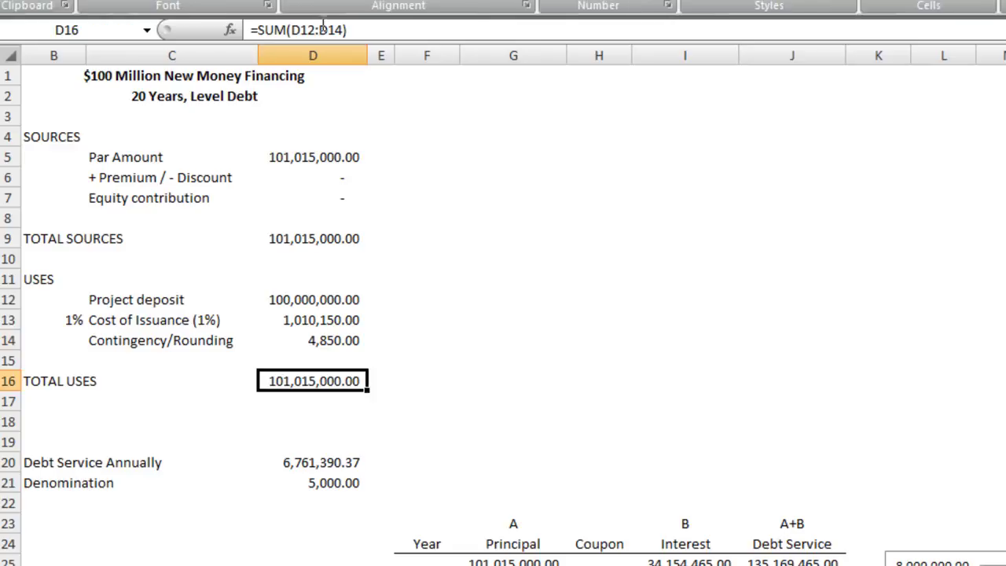
{"action": "left_click", "coordinate": [210, 1]}
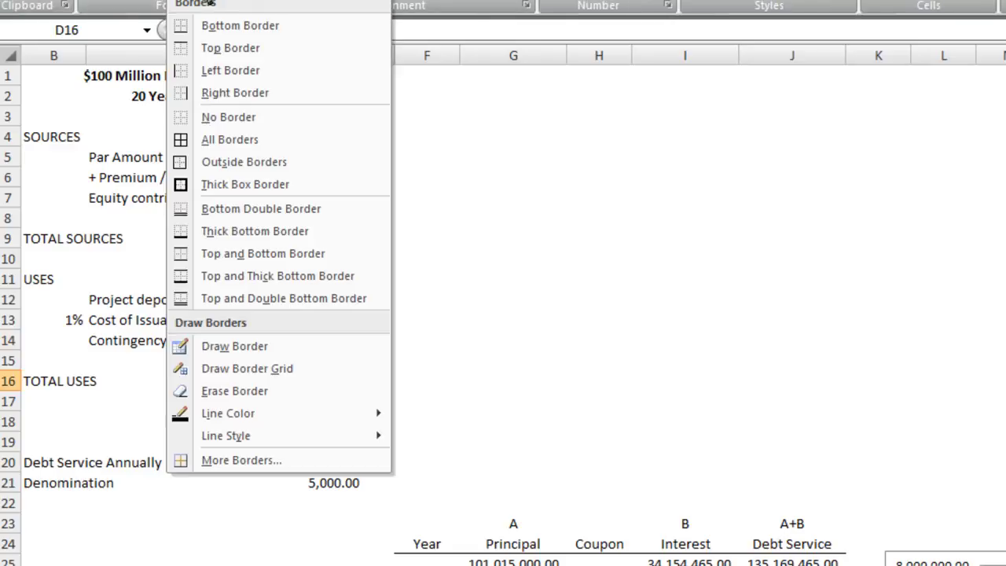
{"action": "left_click", "coordinate": [224, 217]}
Copy the Total Uses cell D16 with its double border to the Total Sources cell D9.
{"action": "key", "text": "ctrl+c"}
{"action": "key", "text": "Up"}
{"action": "key", "text": "Up"}
{"action": "key", "text": "Up"}
{"action": "key", "text": "Up"}
{"action": "key", "text": "Up"}
{"action": "key", "text": "Up"}
{"action": "key", "text": "Up"}
{"action": "key", "text": "Up"}
{"action": "key", "text": "Down"}
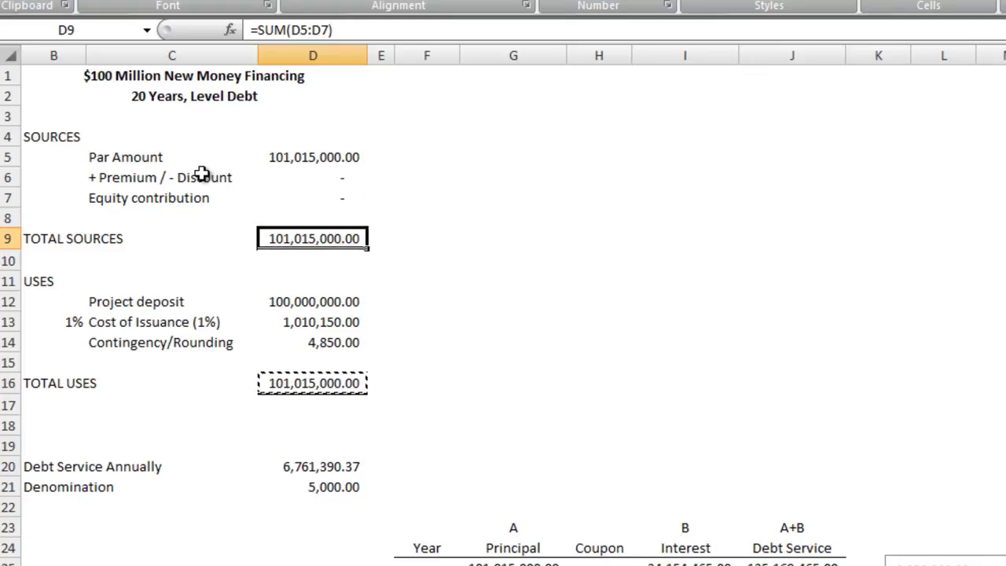
{"action": "key", "text": "ctrl+v"}
Review the sized sources and uses from the par amount in D5 down to the cost of issuance in D13.
{"action": "key", "text": "Up"}
{"action": "key", "text": "Up"}
{"action": "key", "text": "Up"}
{"action": "key", "text": "Up"}
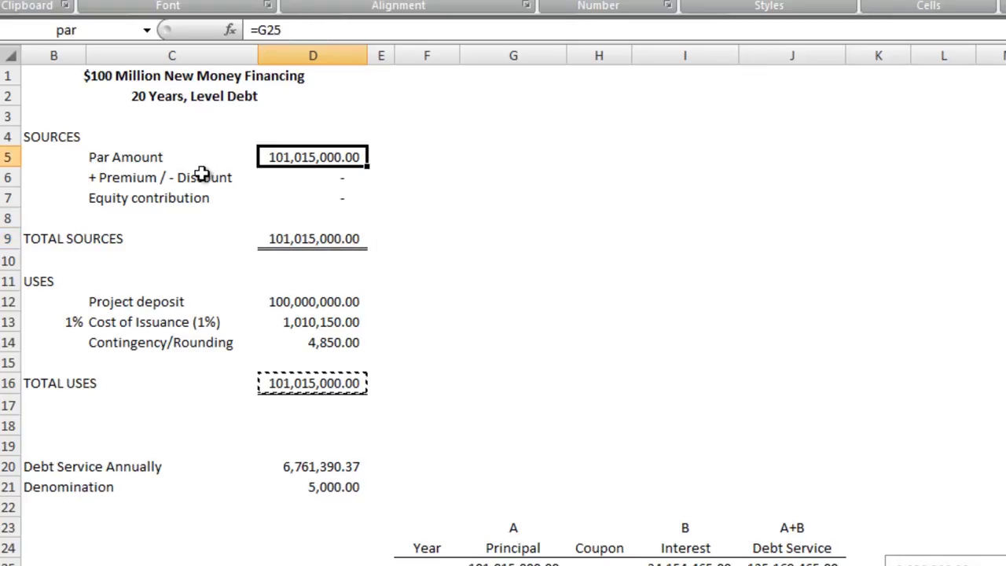
{"action": "key", "text": "Down"}
{"action": "key", "text": "Down"}
{"action": "key", "text": "Down"}
{"action": "key", "text": "Down"}
{"action": "key", "text": "Down"}
{"action": "key", "text": "Down"}
{"action": "key", "text": "Down"}
{"action": "key", "text": "Down"}
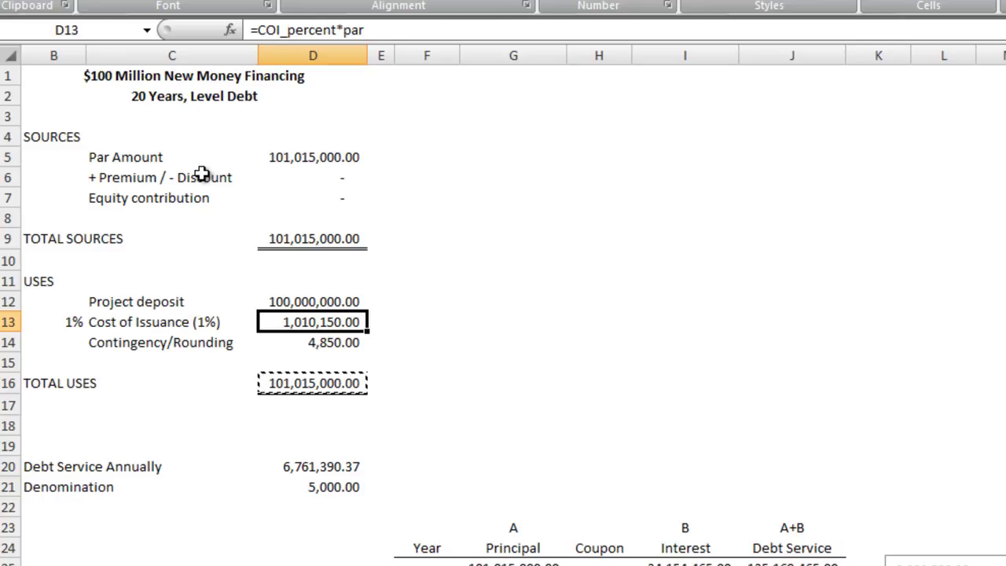
{"action": "key", "text": "Up"}
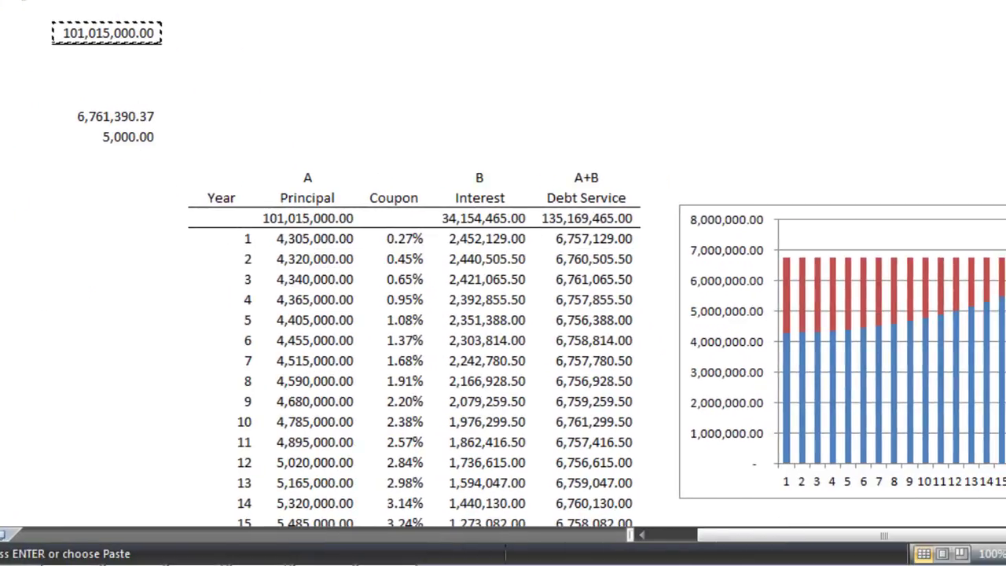
Examine the 20-year principal, interest and debt service schedule and the stacked column chart beside it.
{"action": "key", "text": "Down"}
{"action": "key", "text": "Down"}
{"action": "key", "text": "Down"}
{"action": "key", "text": "Down"}
{"action": "key", "text": "Down"}
{"action": "key", "text": "Down"}
{"action": "key", "text": "Down"}
{"action": "key", "text": "Down"}
{"action": "key", "text": "Down"}
{"action": "key", "text": "Down"}
{"action": "key", "text": "Down"}
{"action": "key", "text": "Down"}
{"action": "key", "text": "Down"}
{"action": "key", "text": "Down"}
{"action": "key", "text": "Down"}
{"action": "key", "text": "Down"}
{"action": "key", "text": "Down"}
{"action": "key", "text": "Down"}
{"action": "key", "text": "Down"}
{"action": "key", "text": "Down"}
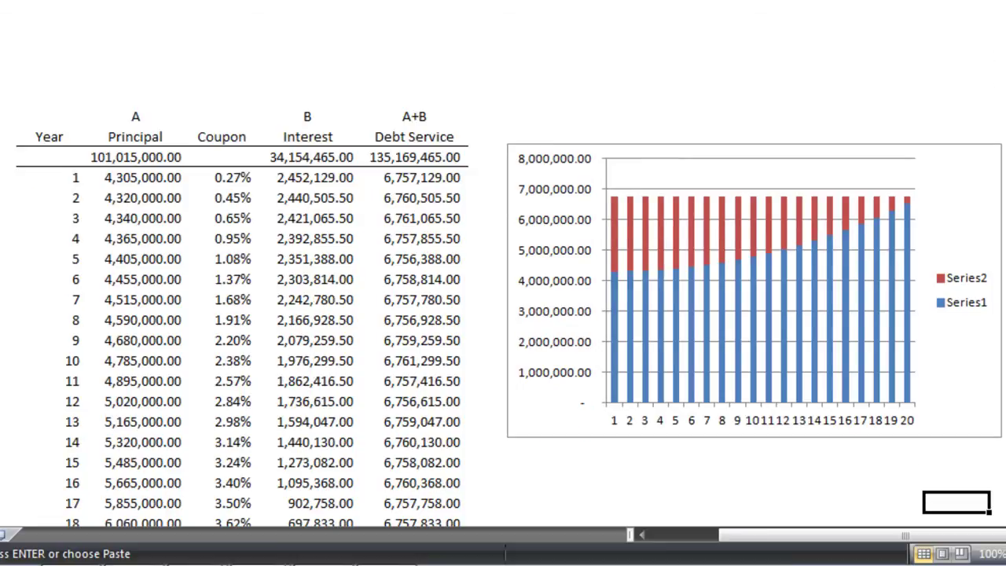
{"action": "key", "text": "Down"}
{"action": "key", "text": "Down"}
{"action": "key", "text": "Down"}
{"action": "key", "text": "Down"}
{"action": "key", "text": "Down"}
{"action": "key", "text": "Left"}
{"action": "key", "text": "Left"}
{"action": "key", "text": "Left"}
{"action": "key", "text": "Left"}
{"action": "key", "text": "Left"}
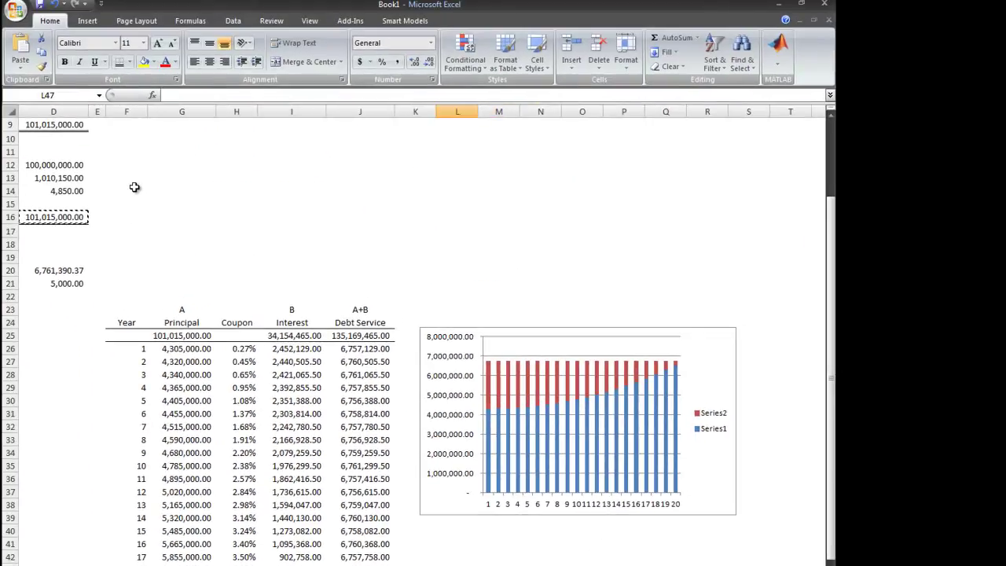
Look over the finished worksheet from its heading and inspect the year 8 principal formula in G33.
{"action": "key", "text": "Home"}
{"action": "key", "text": "Up"}
{"action": "key", "text": "Up"}
{"action": "key", "text": "Up"}
{"action": "key", "text": "Up"}
{"action": "key", "text": "Up"}
{"action": "key", "text": "Up"}
{"action": "key", "text": "Up"}
{"action": "key", "text": "Up"}
{"action": "key", "text": "Up"}
{"action": "key", "text": "Up"}
{"action": "key", "text": "Up"}
{"action": "key", "text": "Up"}
{"action": "key", "text": "Up"}
{"action": "key", "text": "Up"}
{"action": "key", "text": "Up"}
{"action": "key", "text": "Up"}
{"action": "key", "text": "Up"}
{"action": "key", "text": "Up"}
{"action": "key", "text": "Up"}
{"action": "key", "text": "Up"}
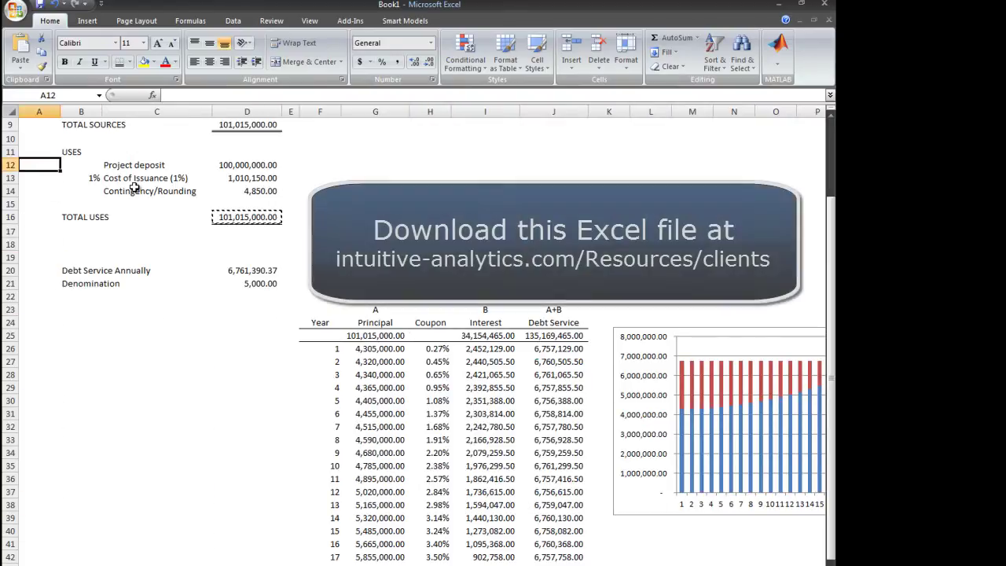
{"action": "key", "text": "Up"}
{"action": "key", "text": "Up"}
{"action": "key", "text": "Up"}
{"action": "key", "text": "Up"}
{"action": "key", "text": "Up"}
{"action": "key", "text": "Up"}
{"action": "key", "text": "Up"}
{"action": "key", "text": "Up"}
{"action": "key", "text": "Up"}
{"action": "key", "text": "Up"}
{"action": "key", "text": "Up"}
{"action": "key", "text": "Up"}
{"action": "key", "text": "Up"}
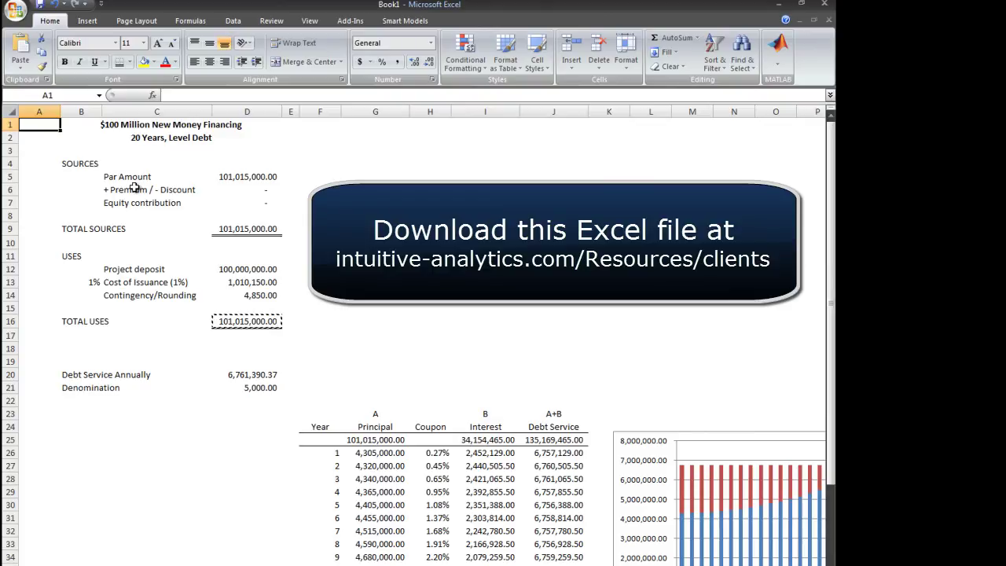
{"action": "left_click", "coordinate": [381, 543]}
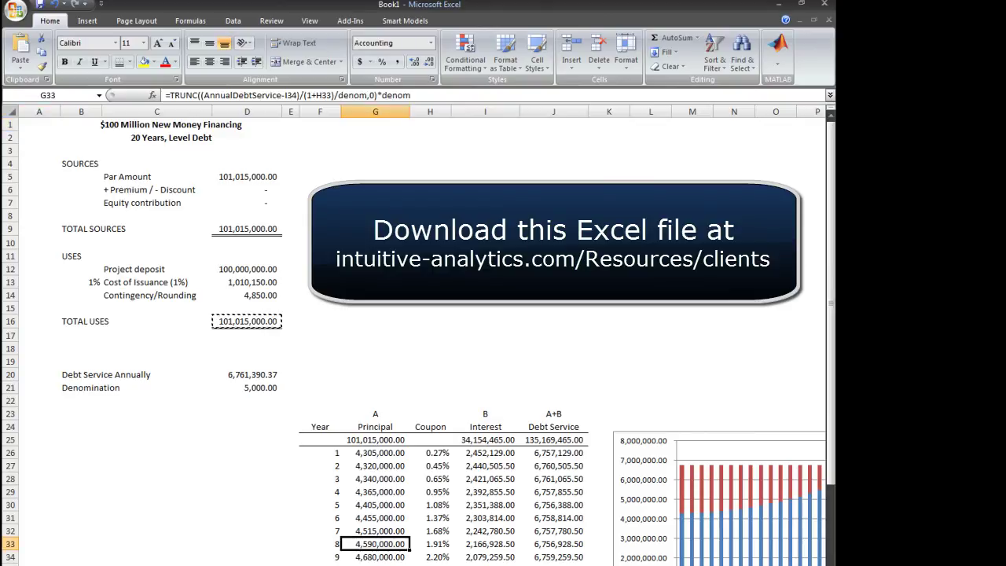